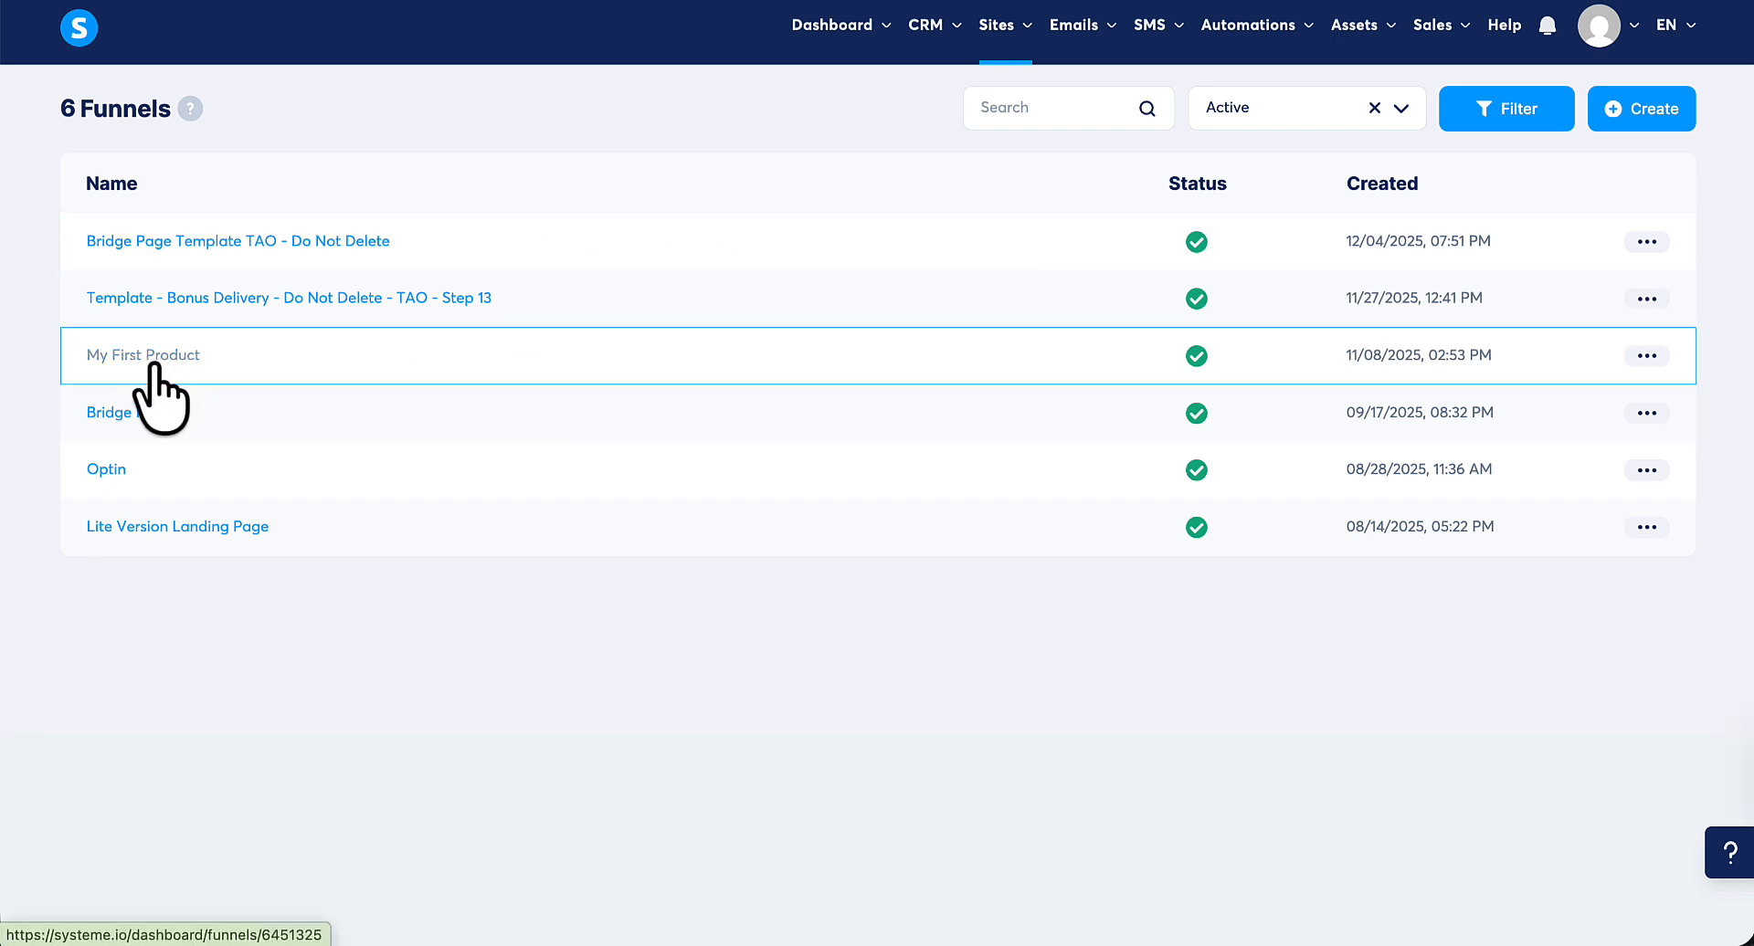
Open the sales page of the My First Product funnel for editing and add a Countdown element above the My Special Product headline.
click(152, 364)
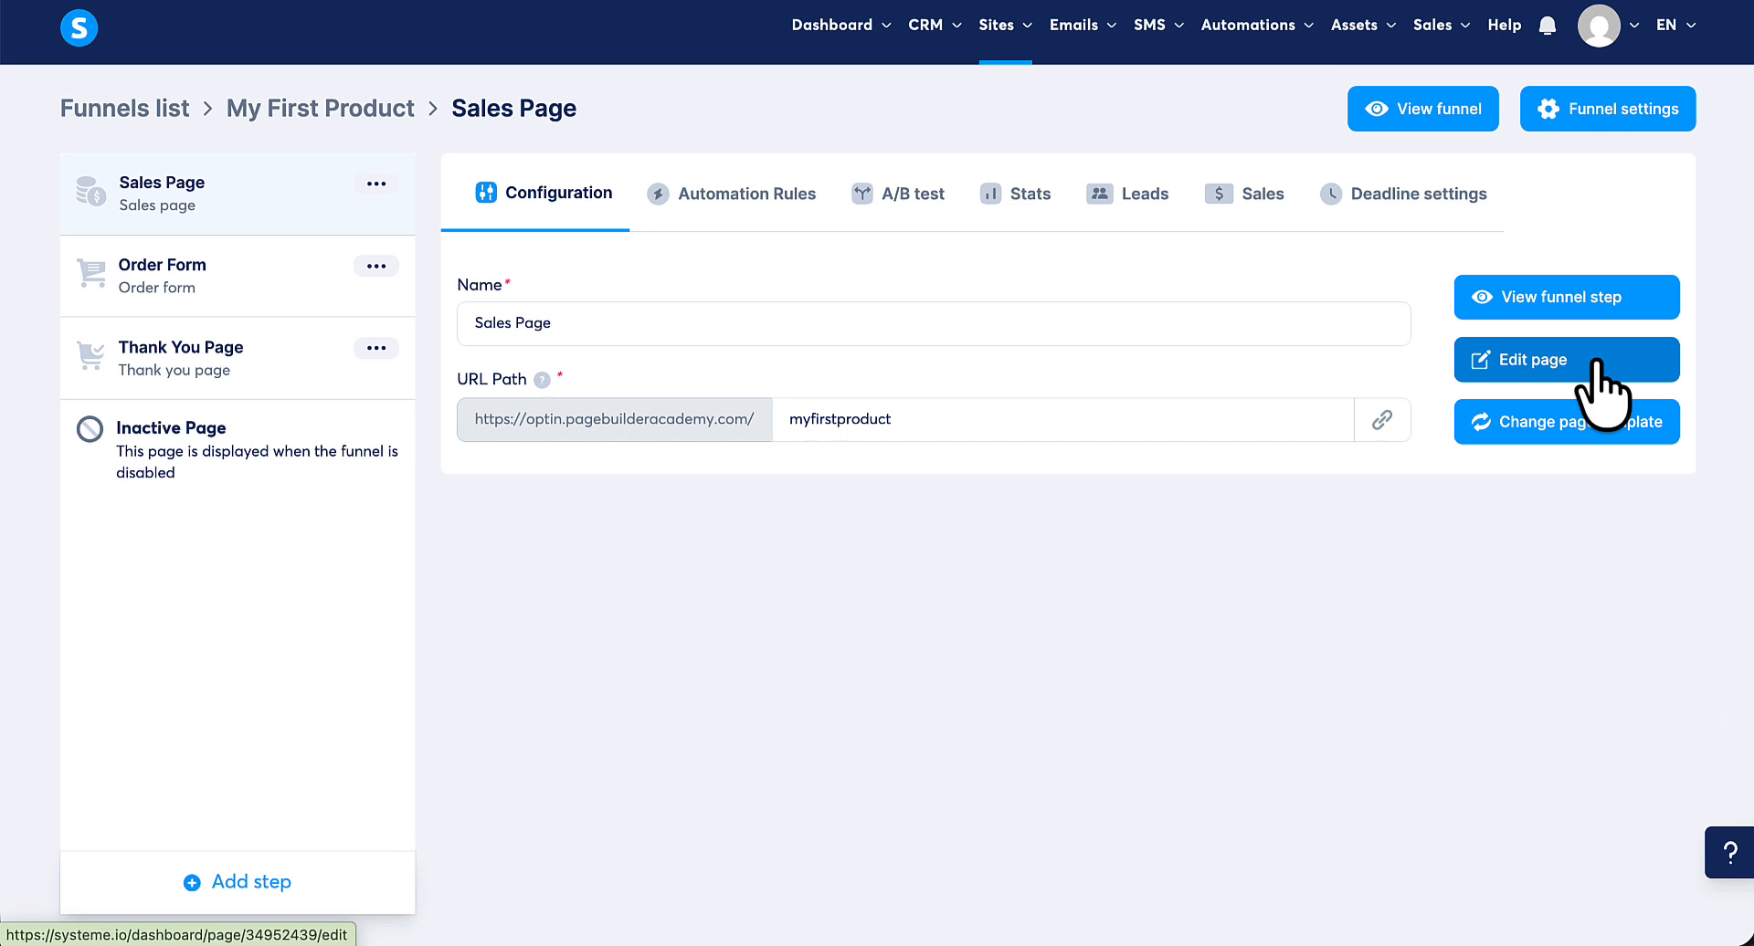
click(1499, 372)
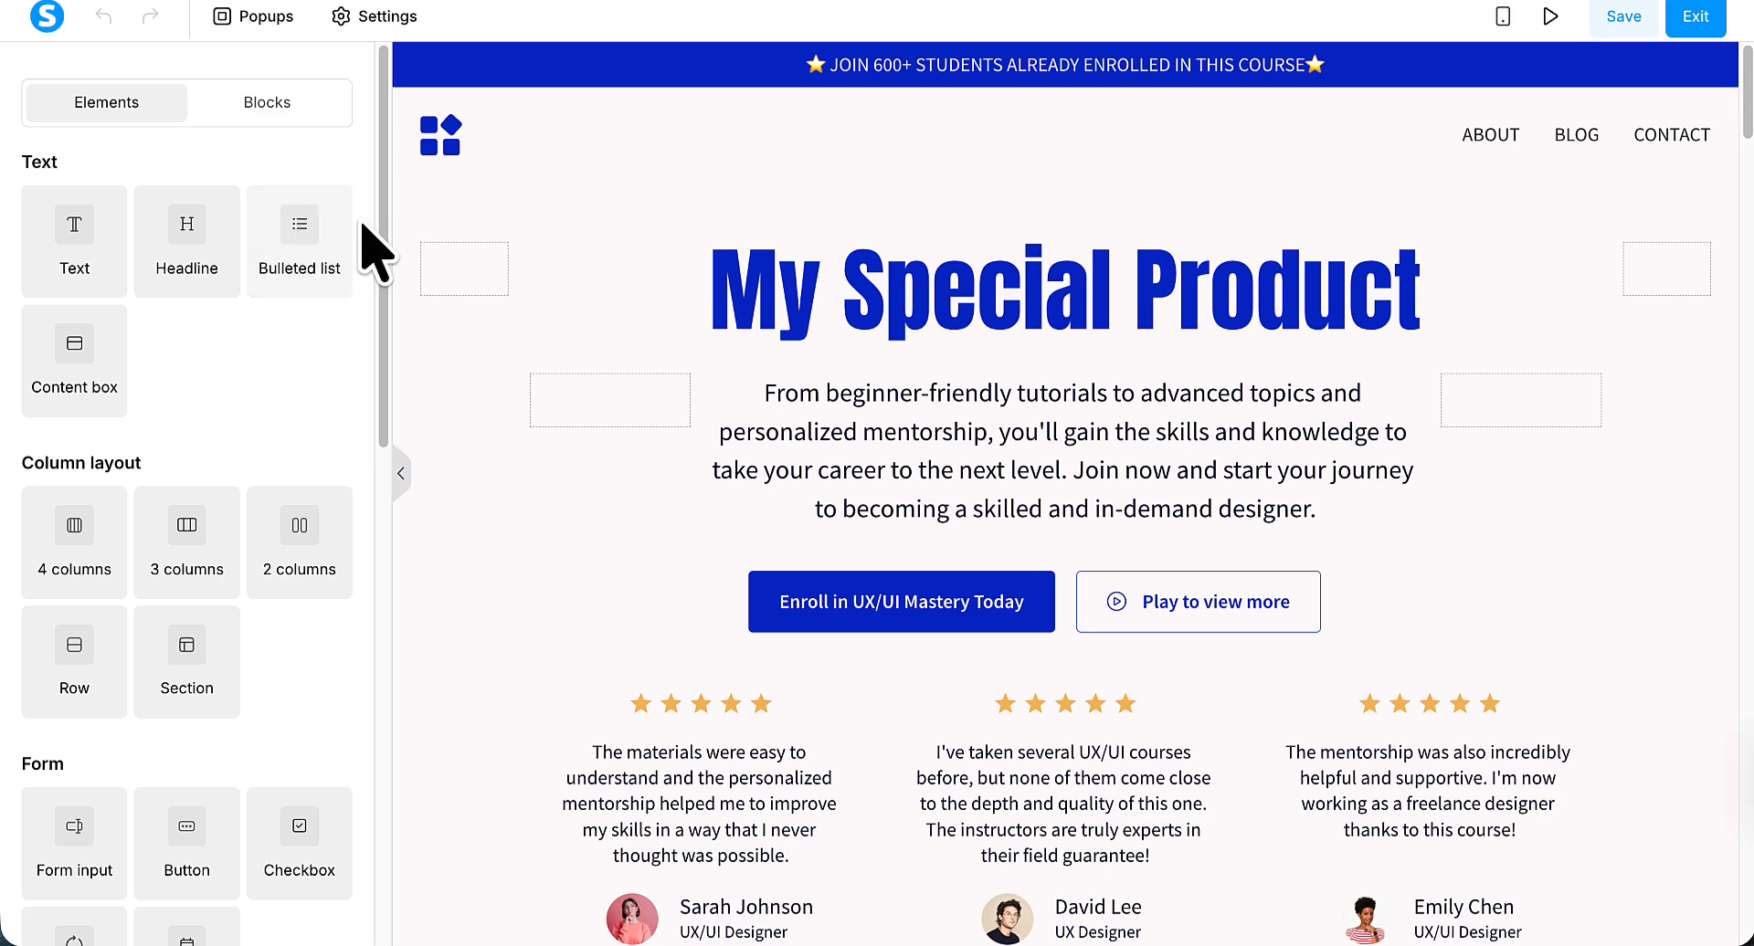
drag(381, 208, 117, 692)
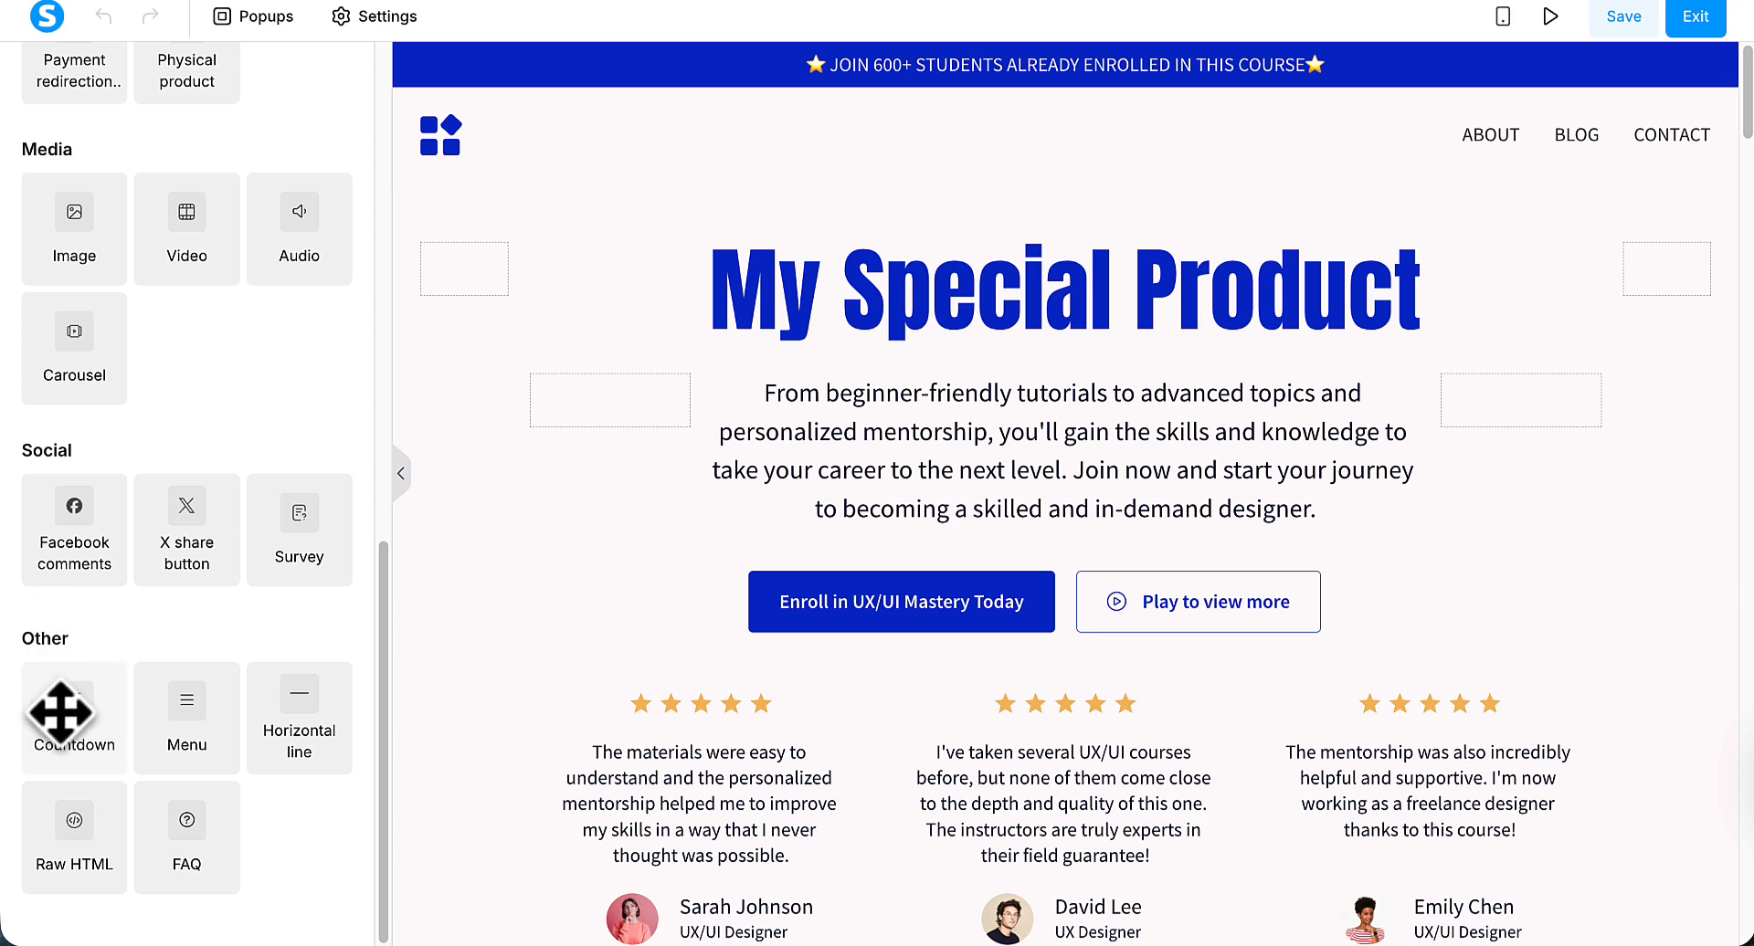
drag(71, 710, 1048, 294)
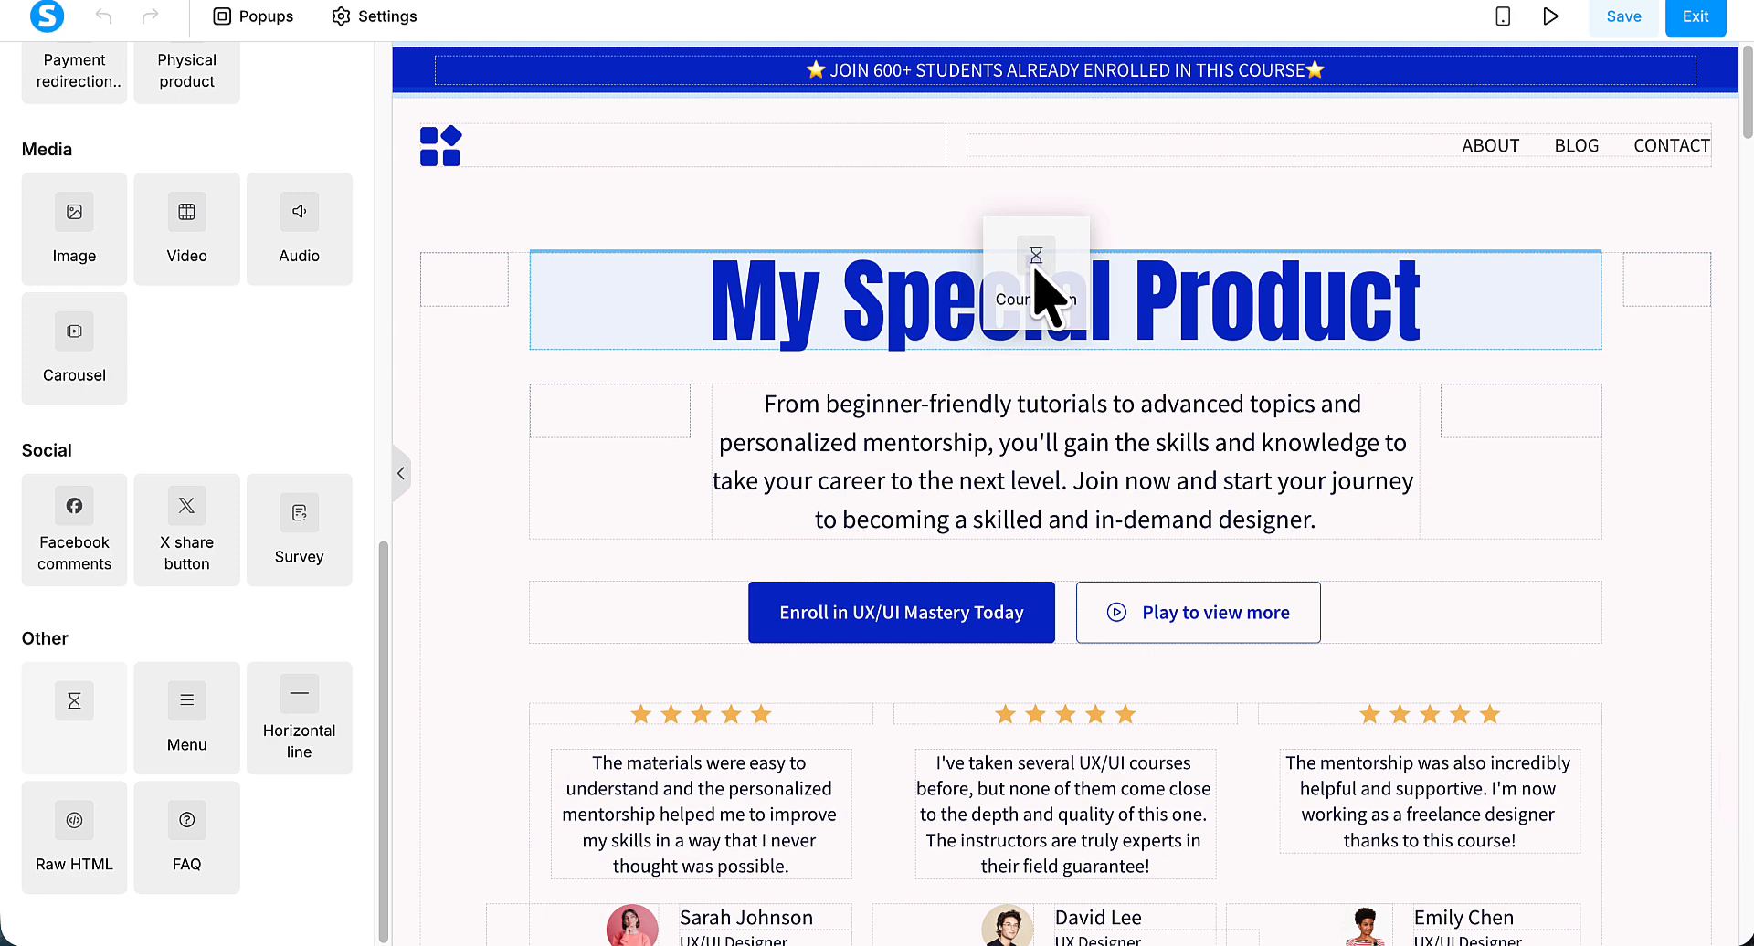
drag(1037, 271, 1031, 263)
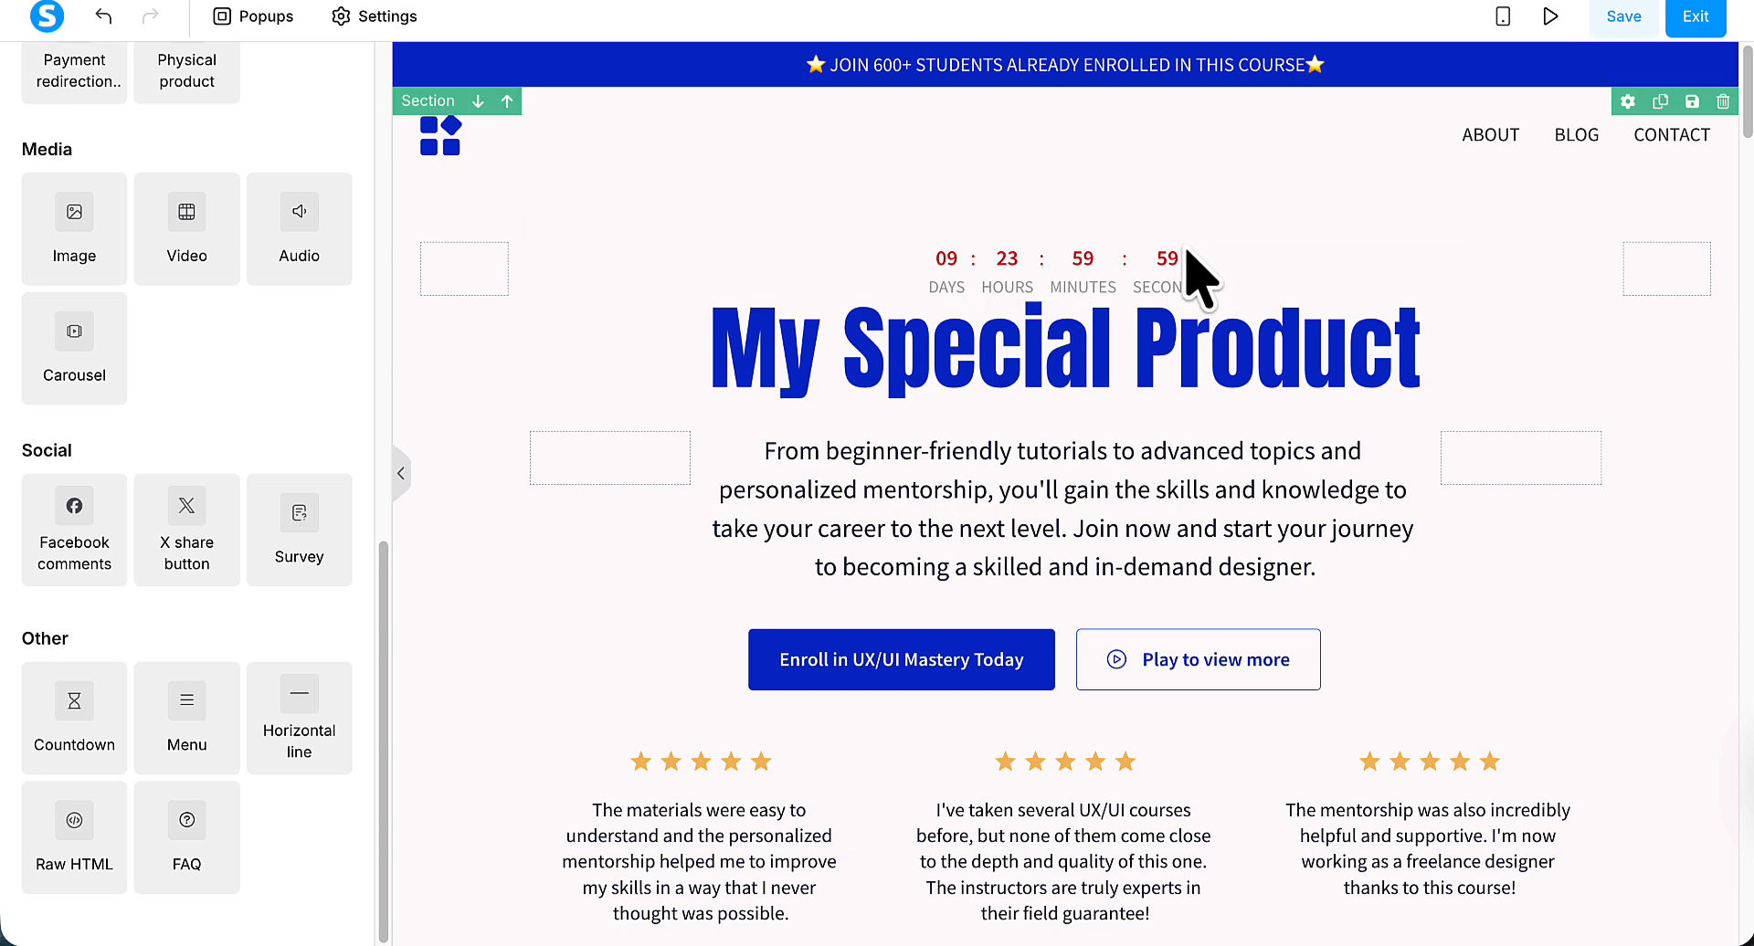
Set the countdown's type to Fixed time and date and its expiry action to Redirect to URL.
click(1160, 302)
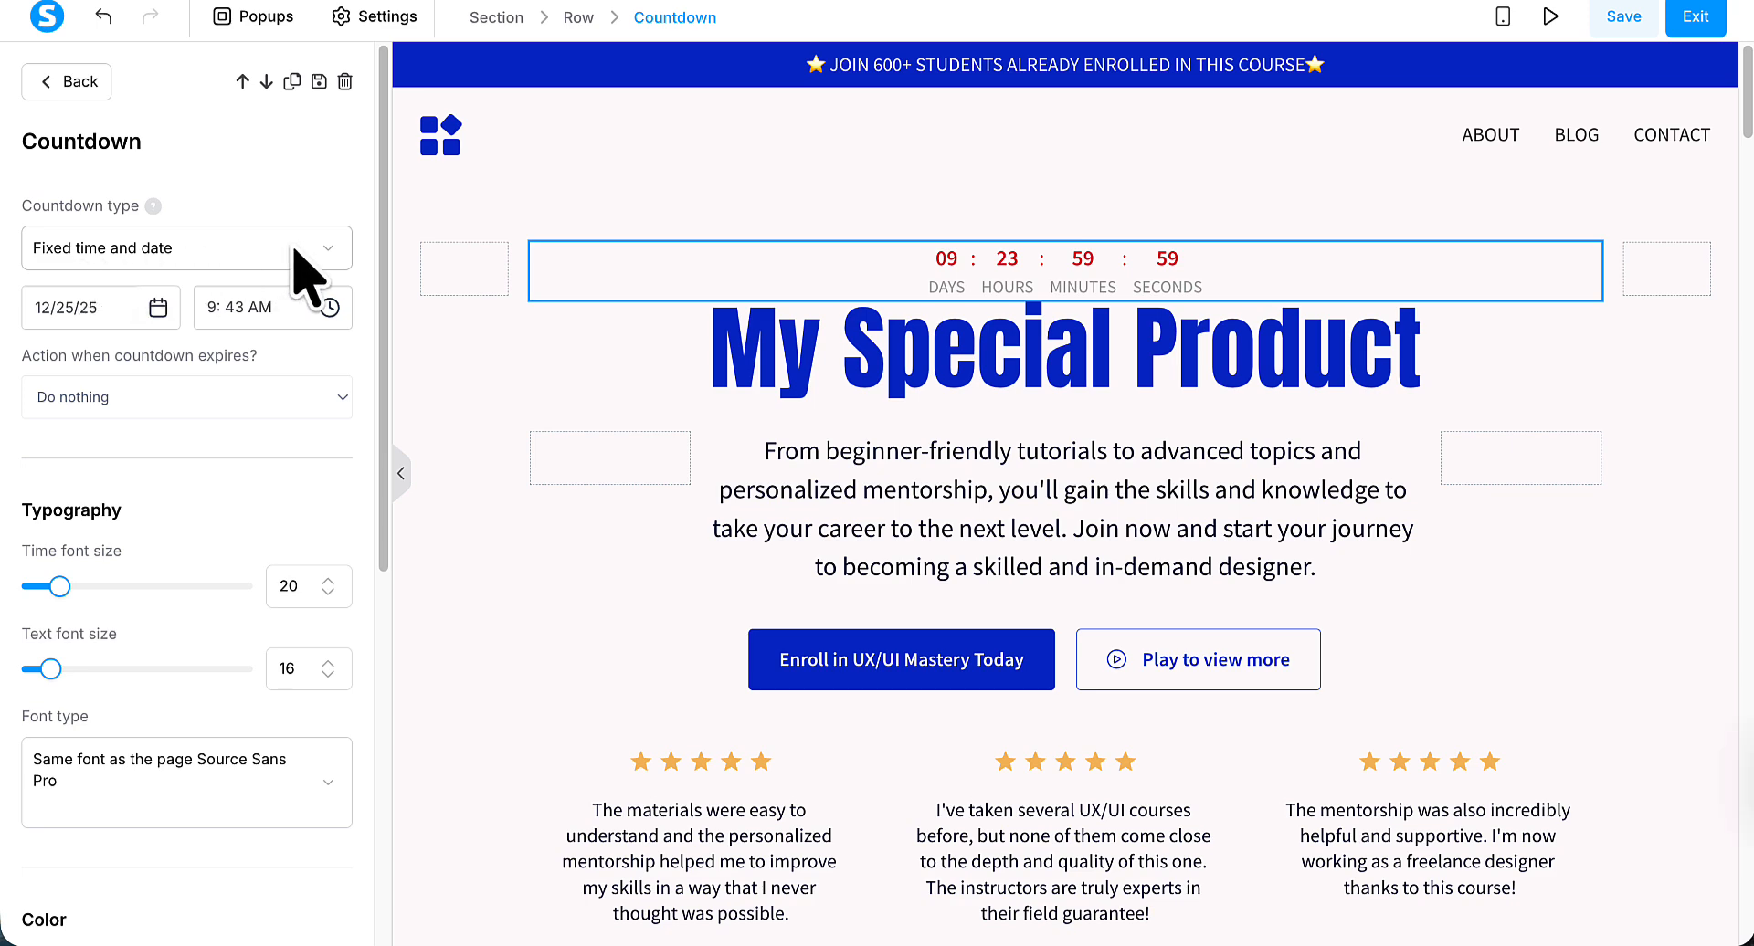
click(330, 258)
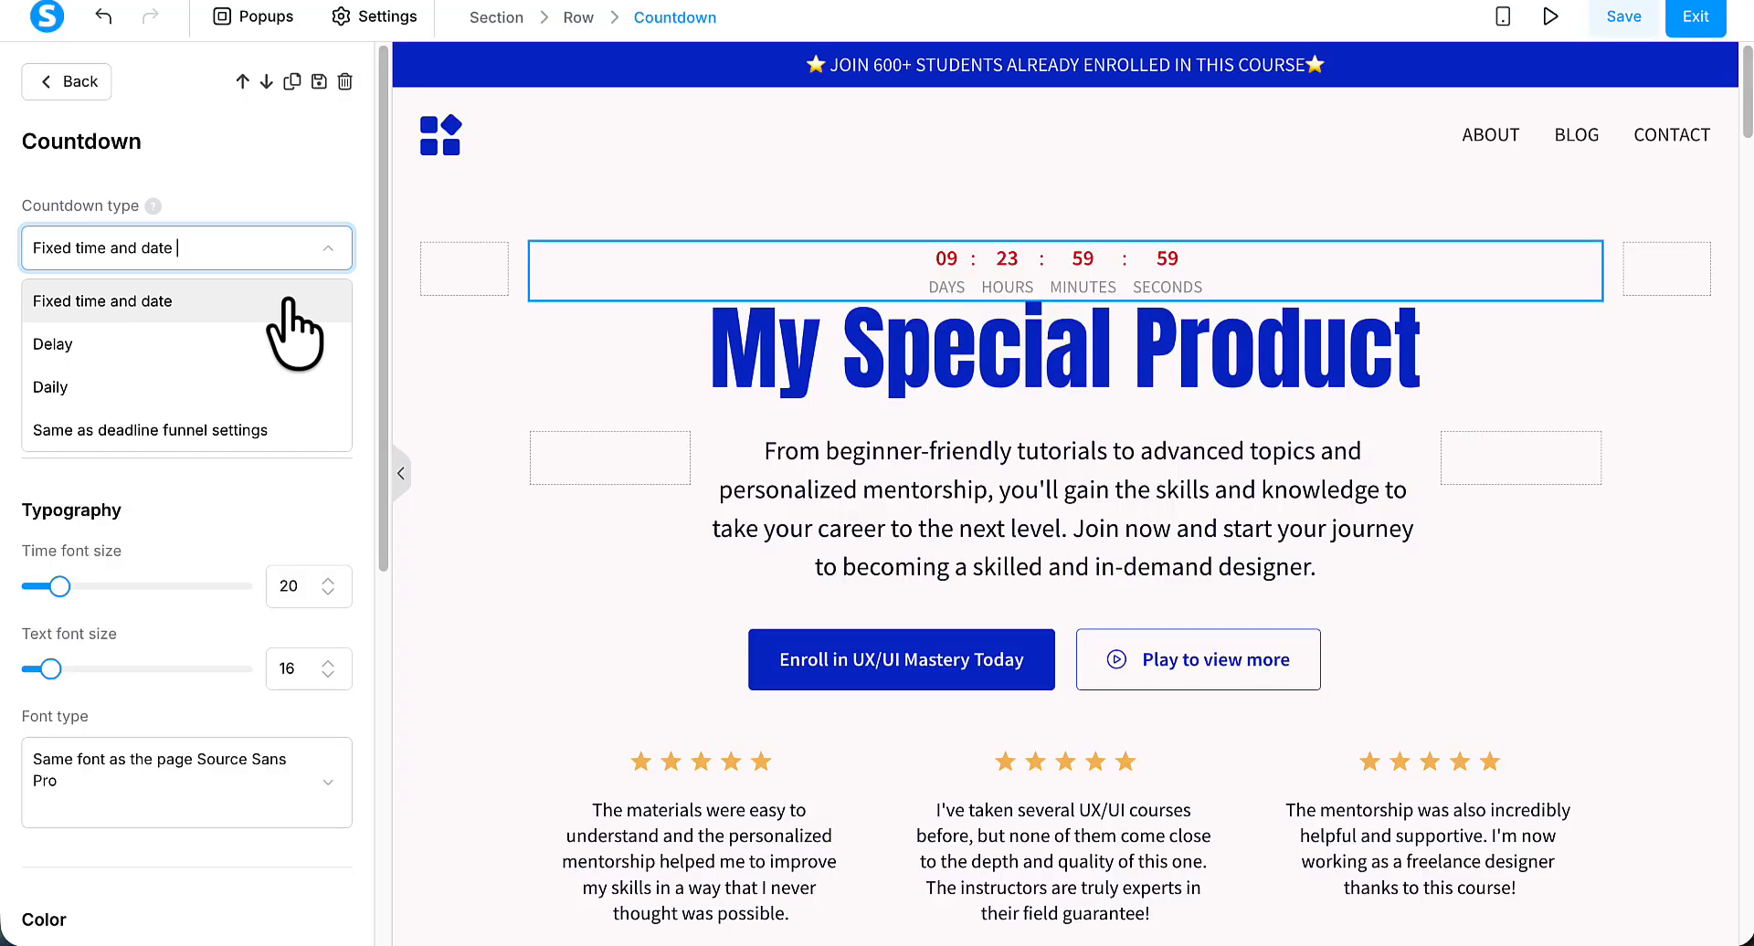
click(291, 306)
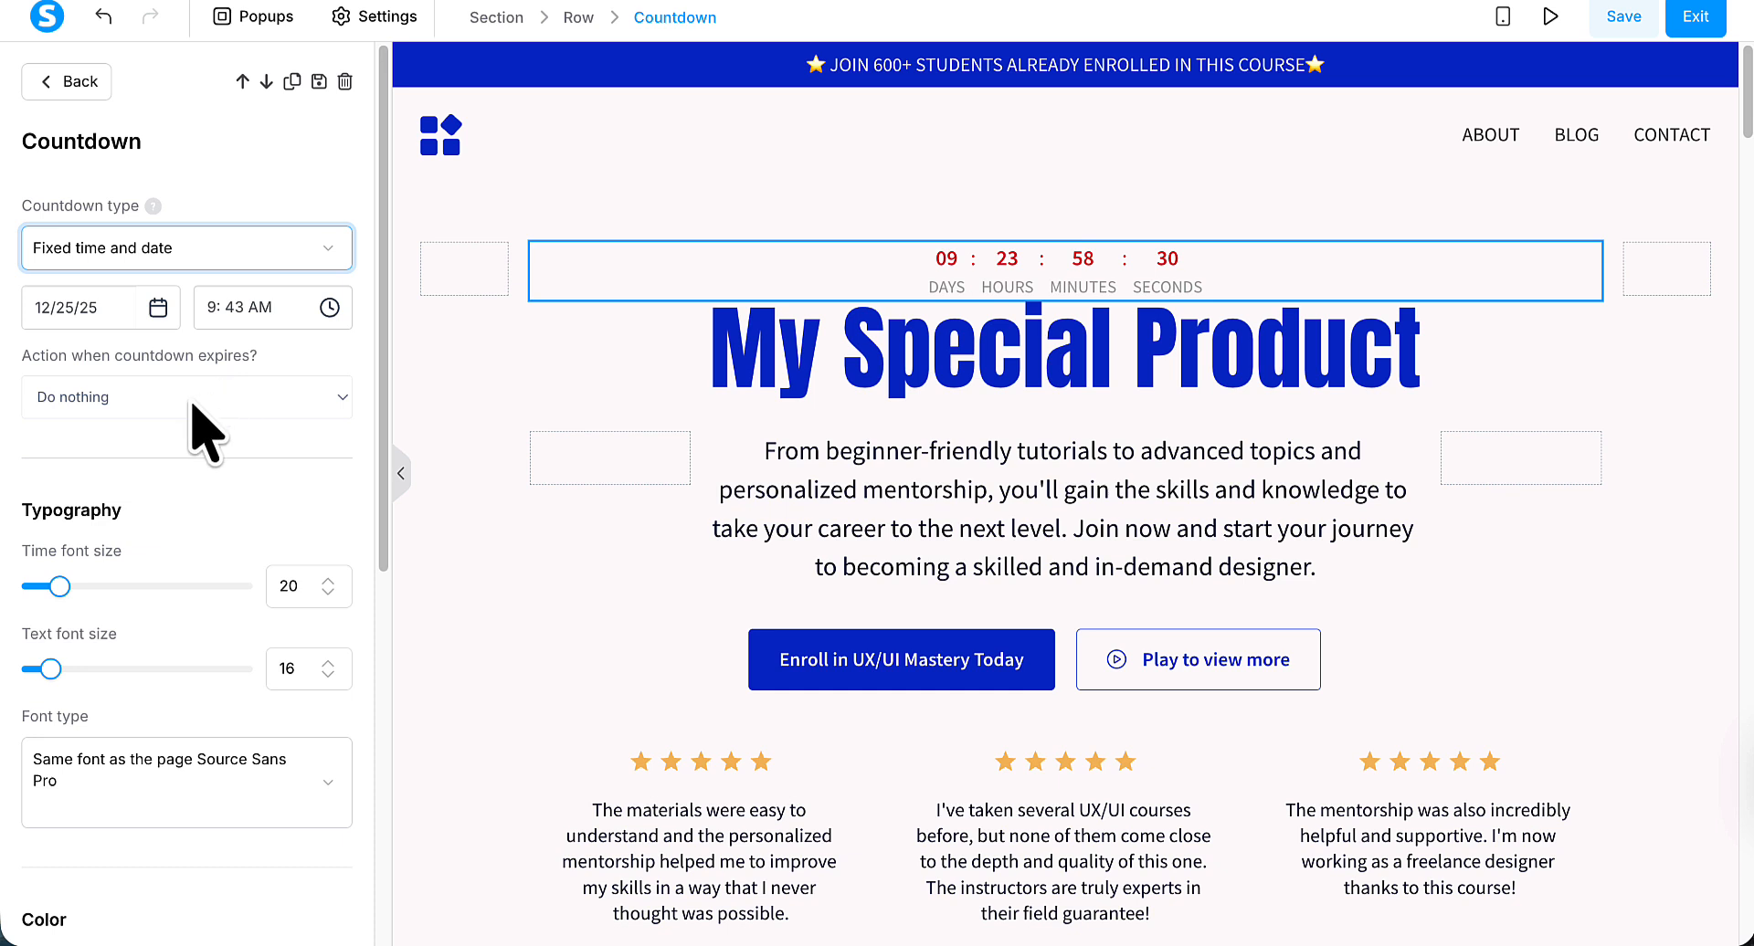
scroll(203, 429, down, 1)
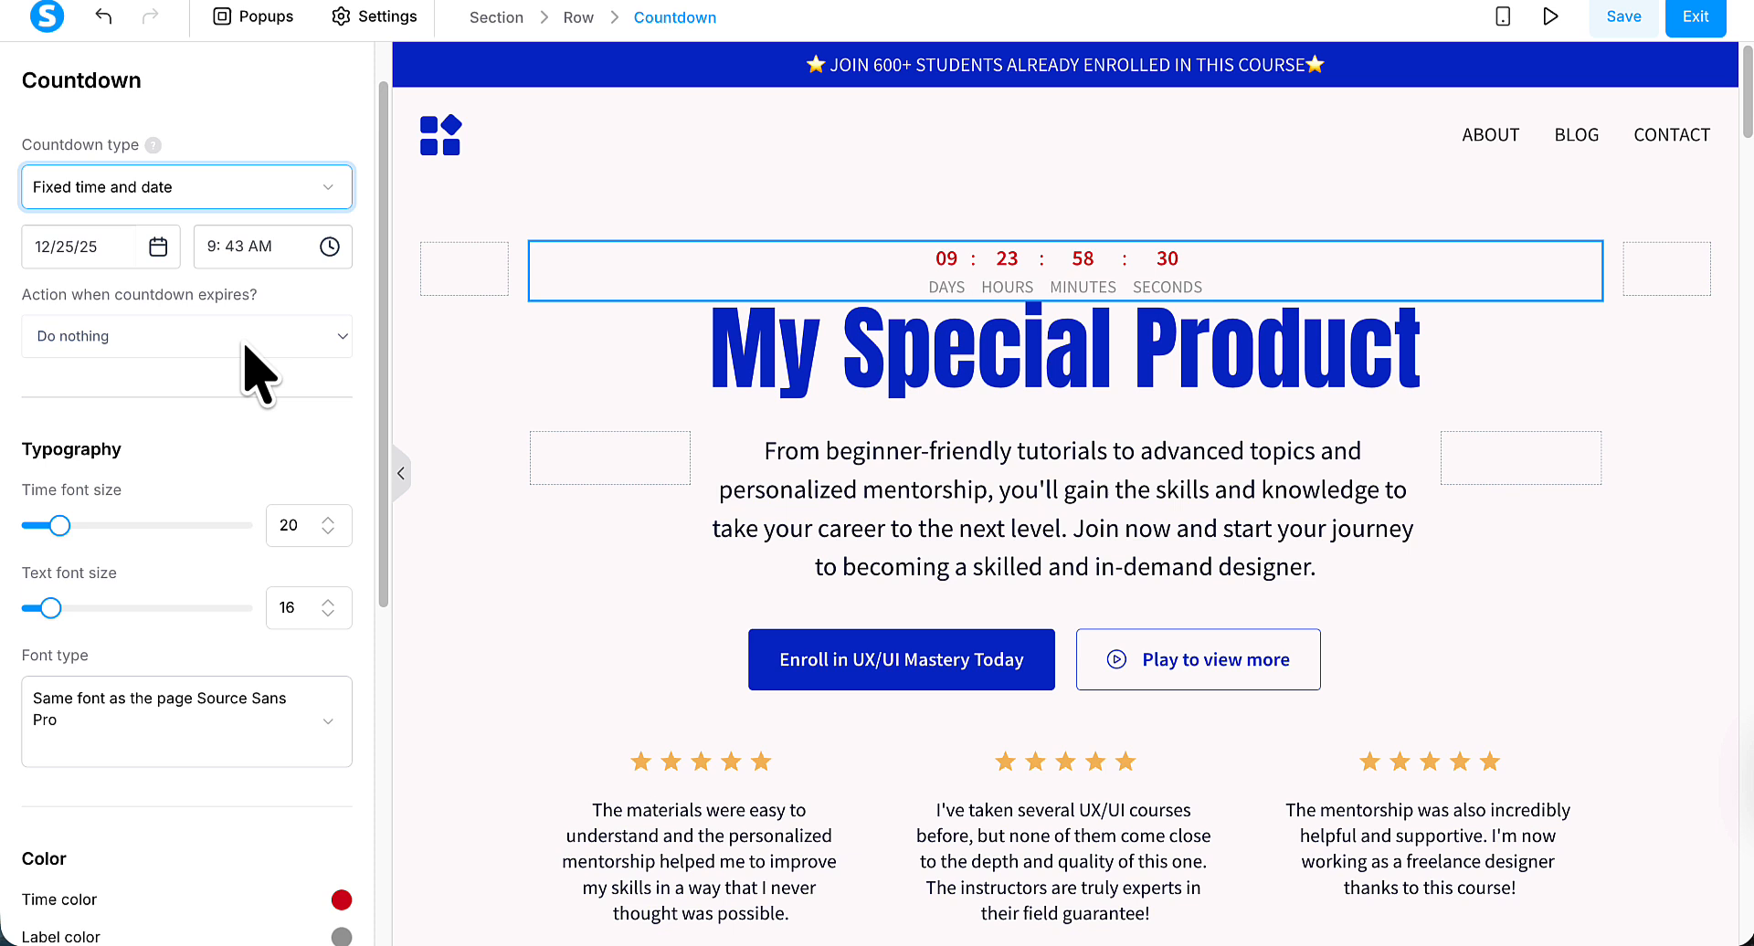
click(343, 347)
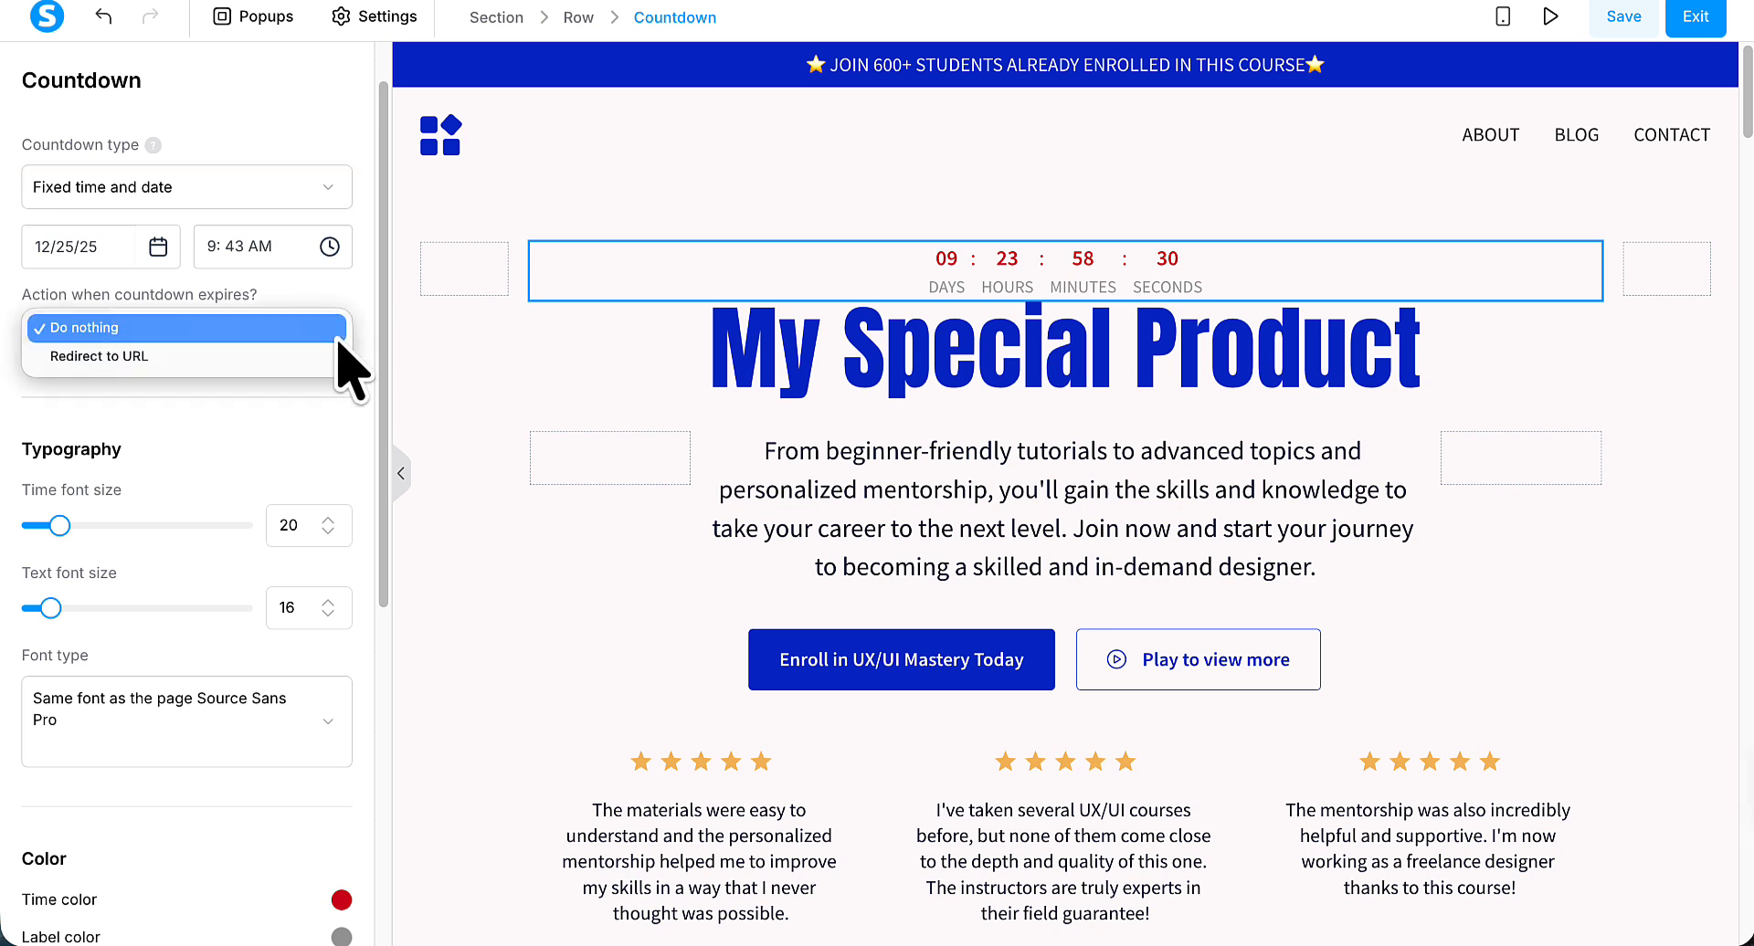
click(278, 358)
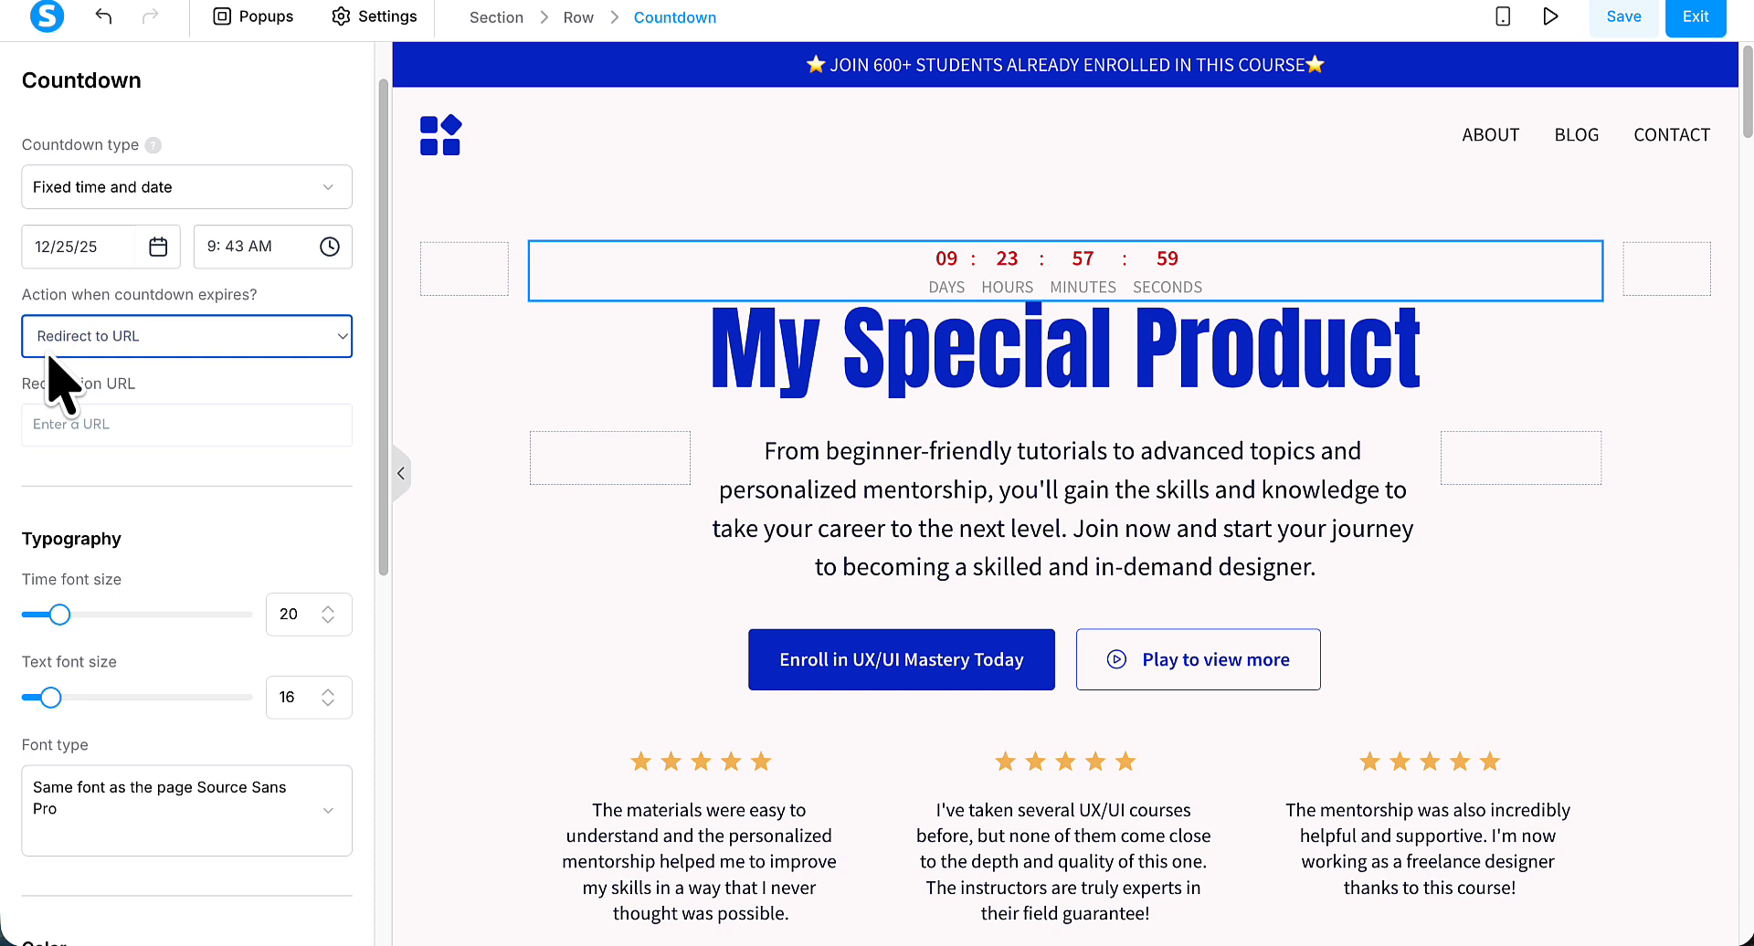
click(105, 425)
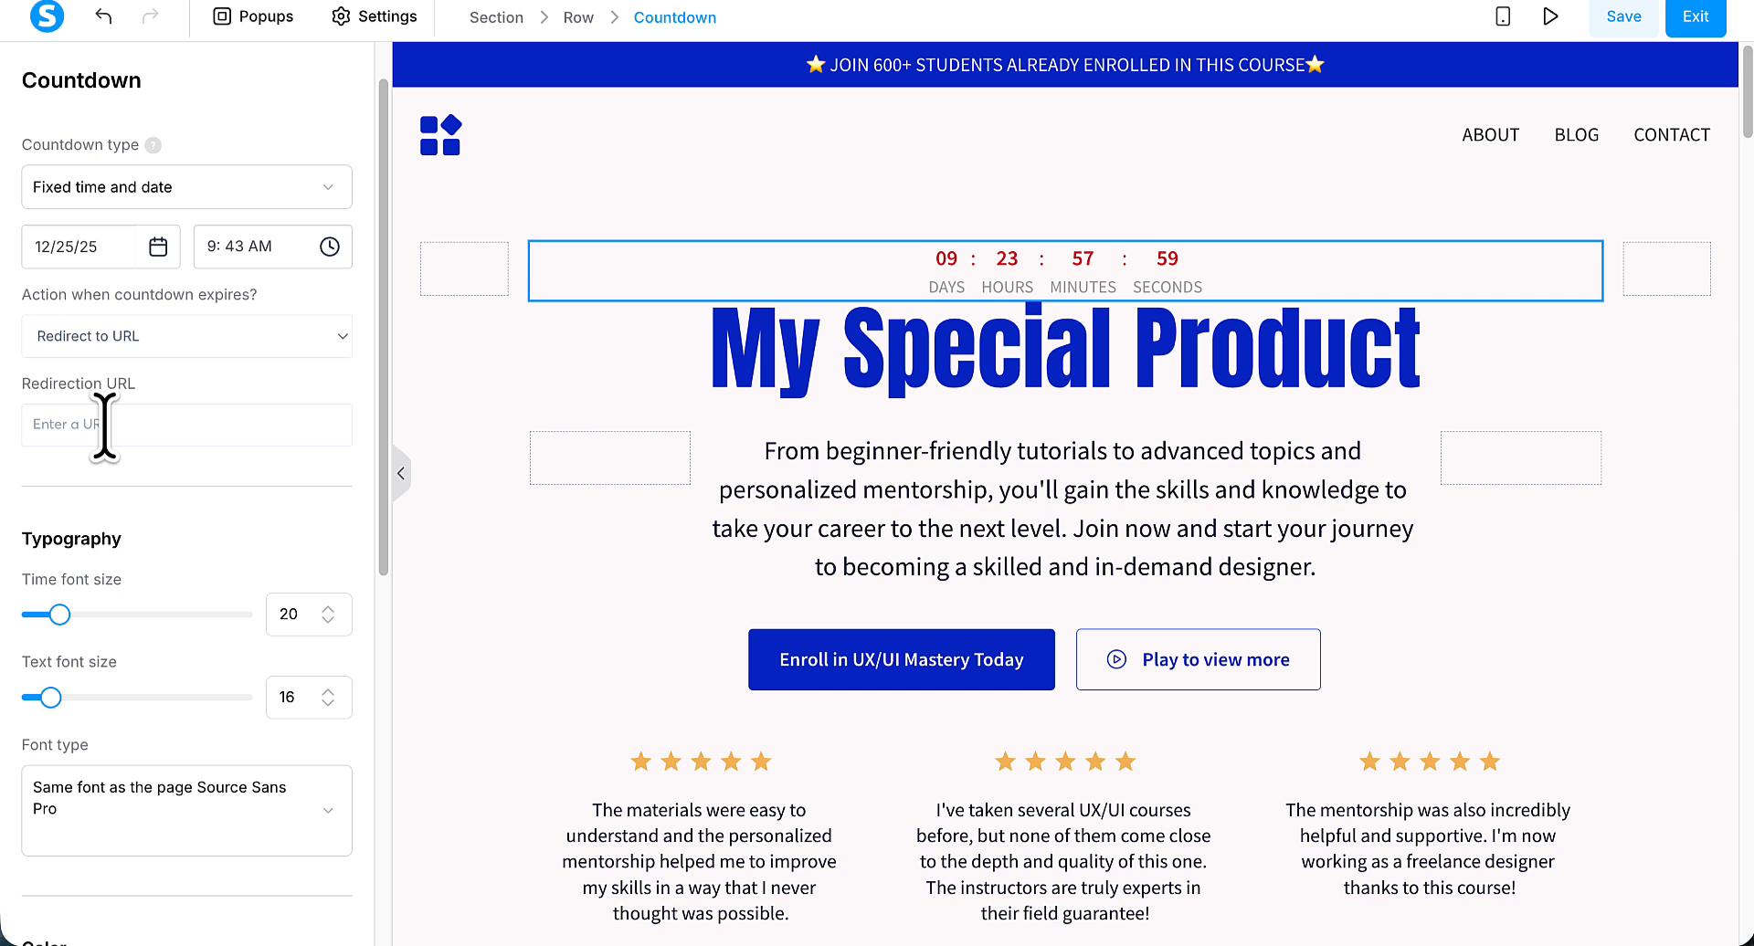
Try the Delay, Daily and Same as deadline funnel settings countdown types, and return to Fixed time and date.
click(335, 190)
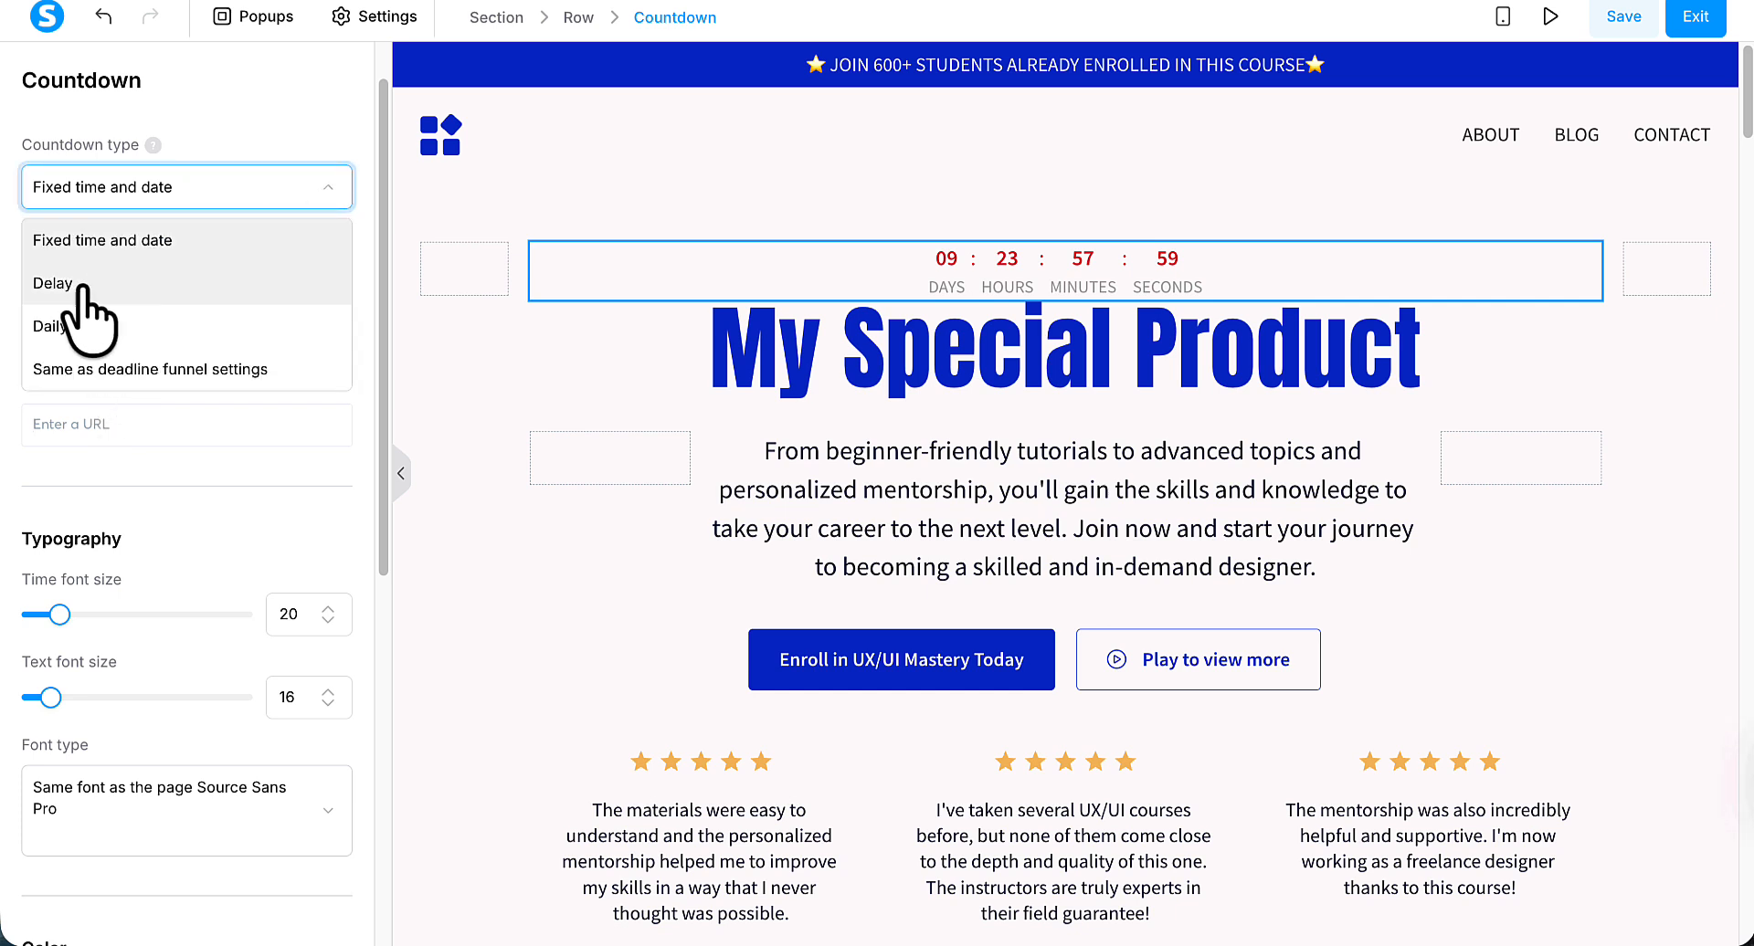
click(55, 283)
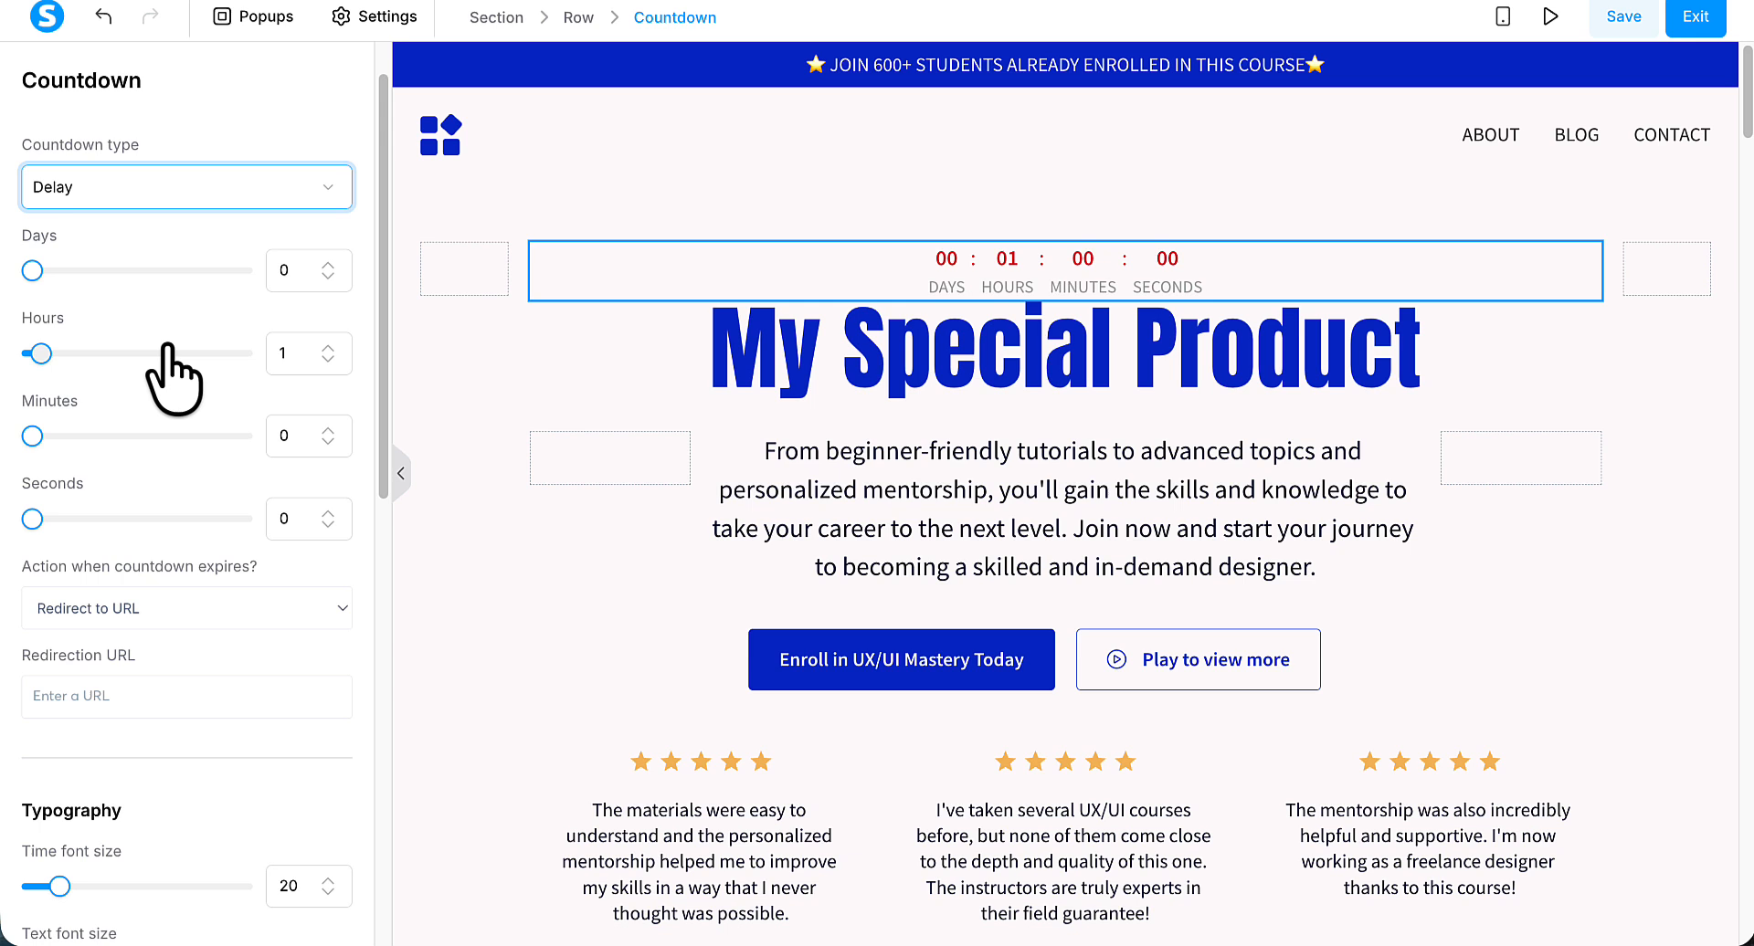
click(323, 188)
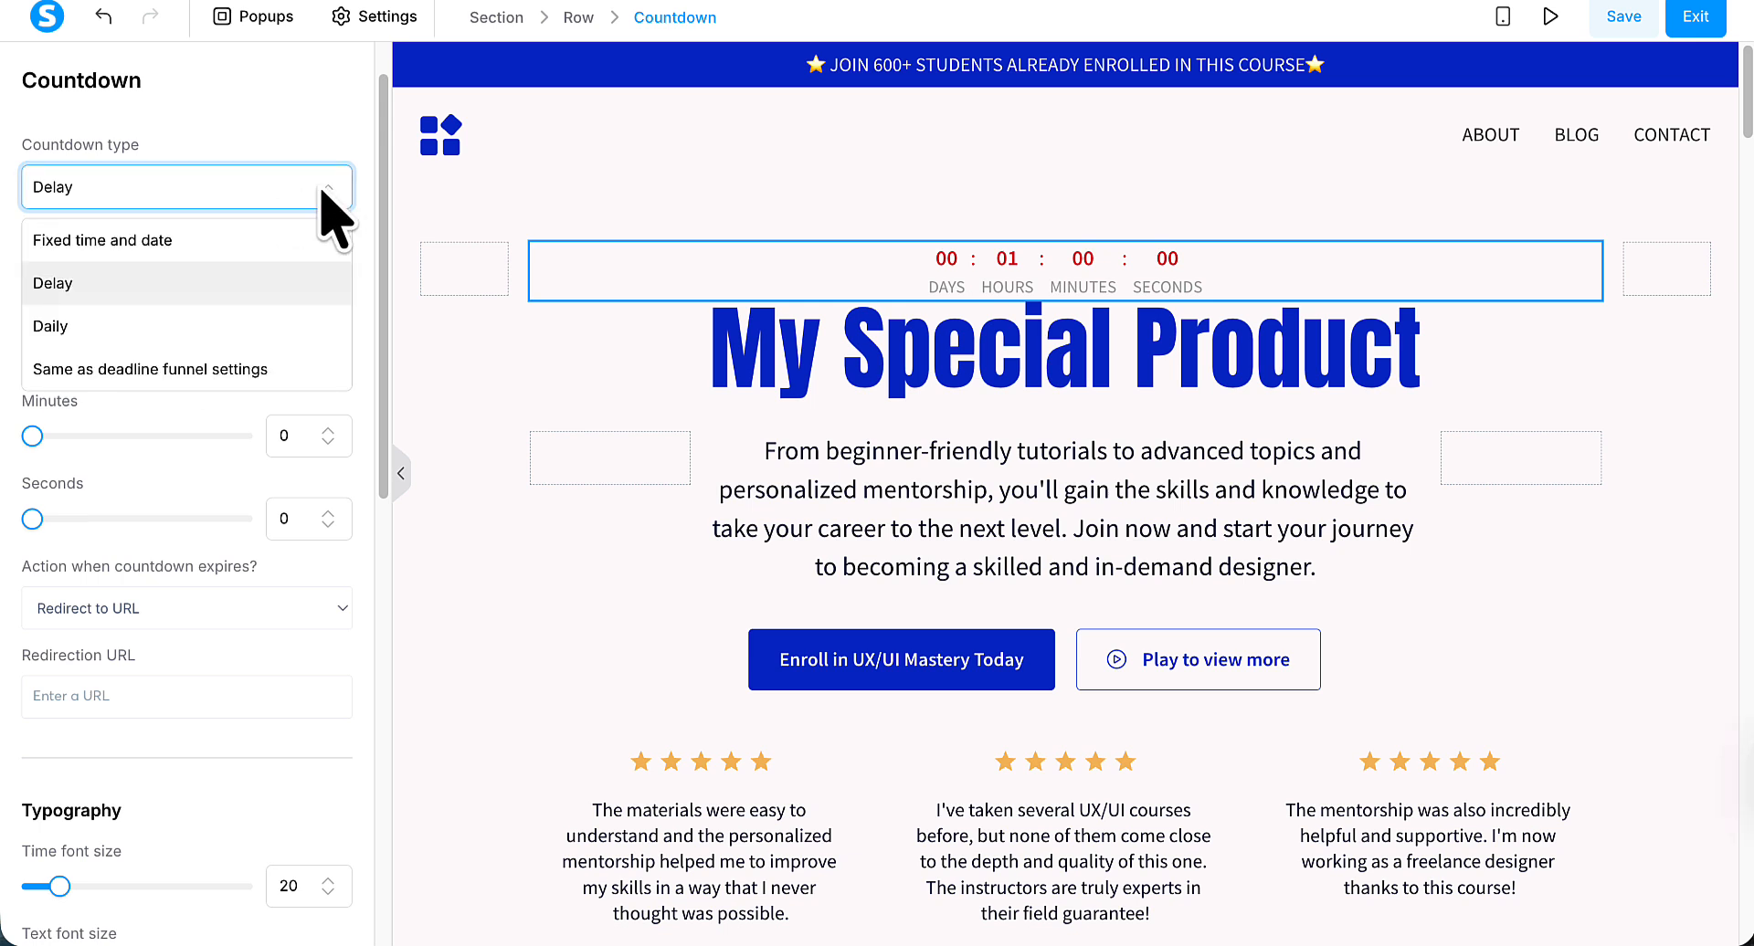
click(173, 319)
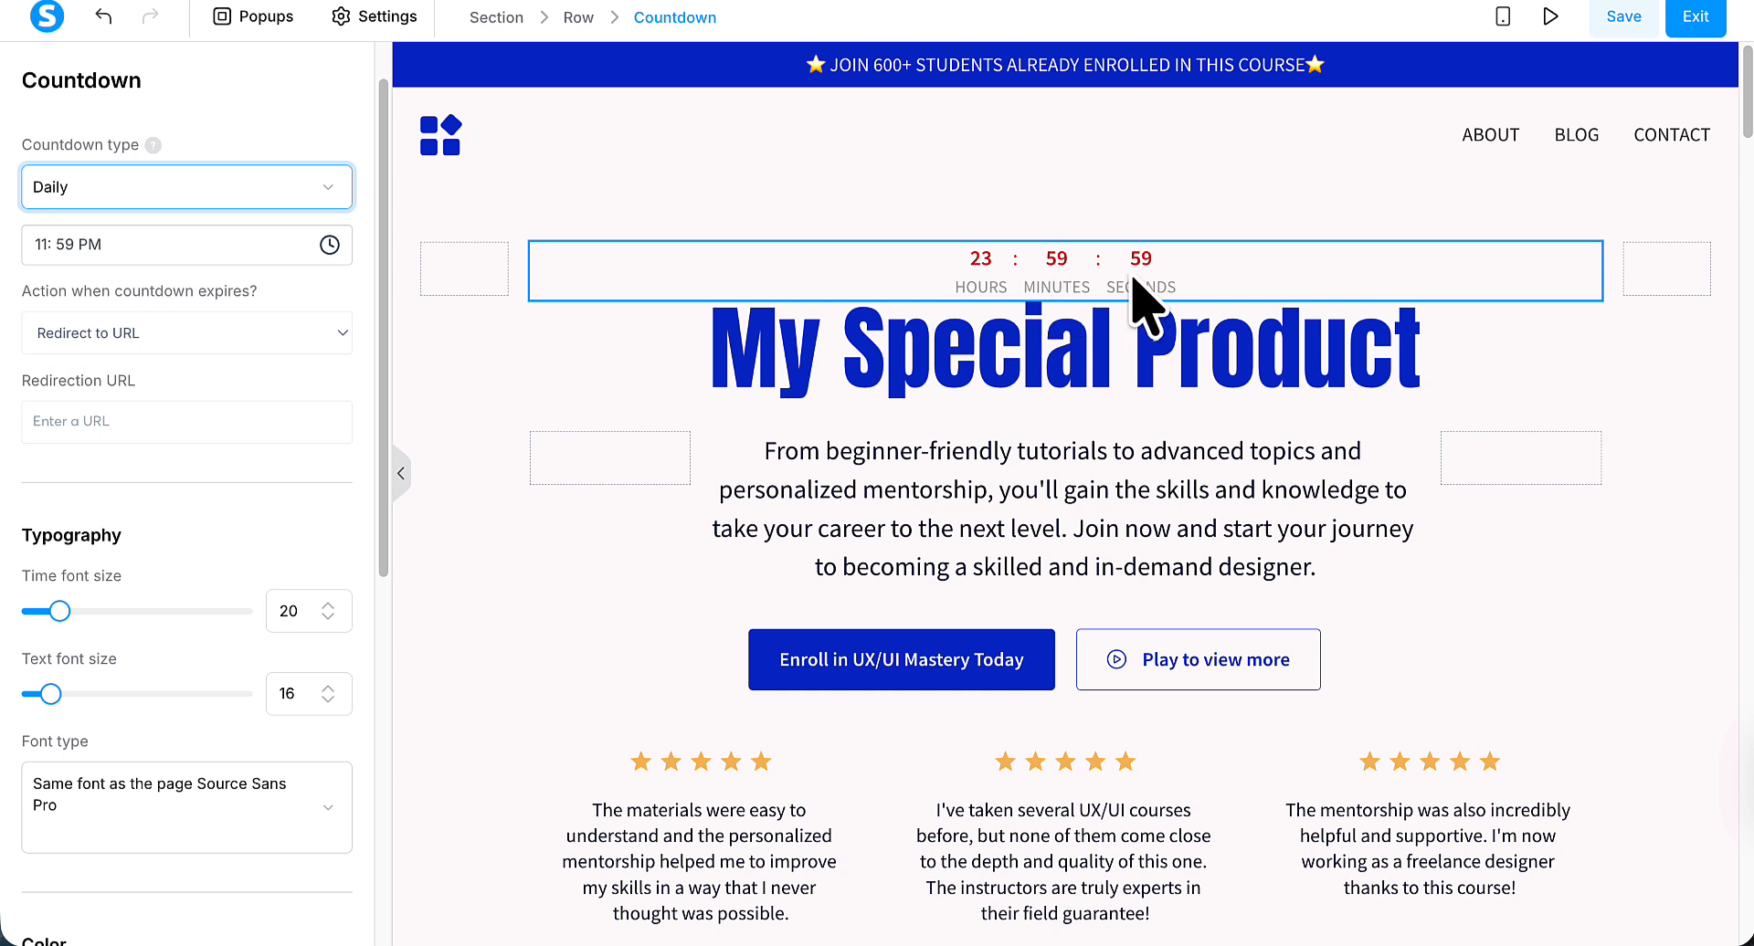
click(312, 205)
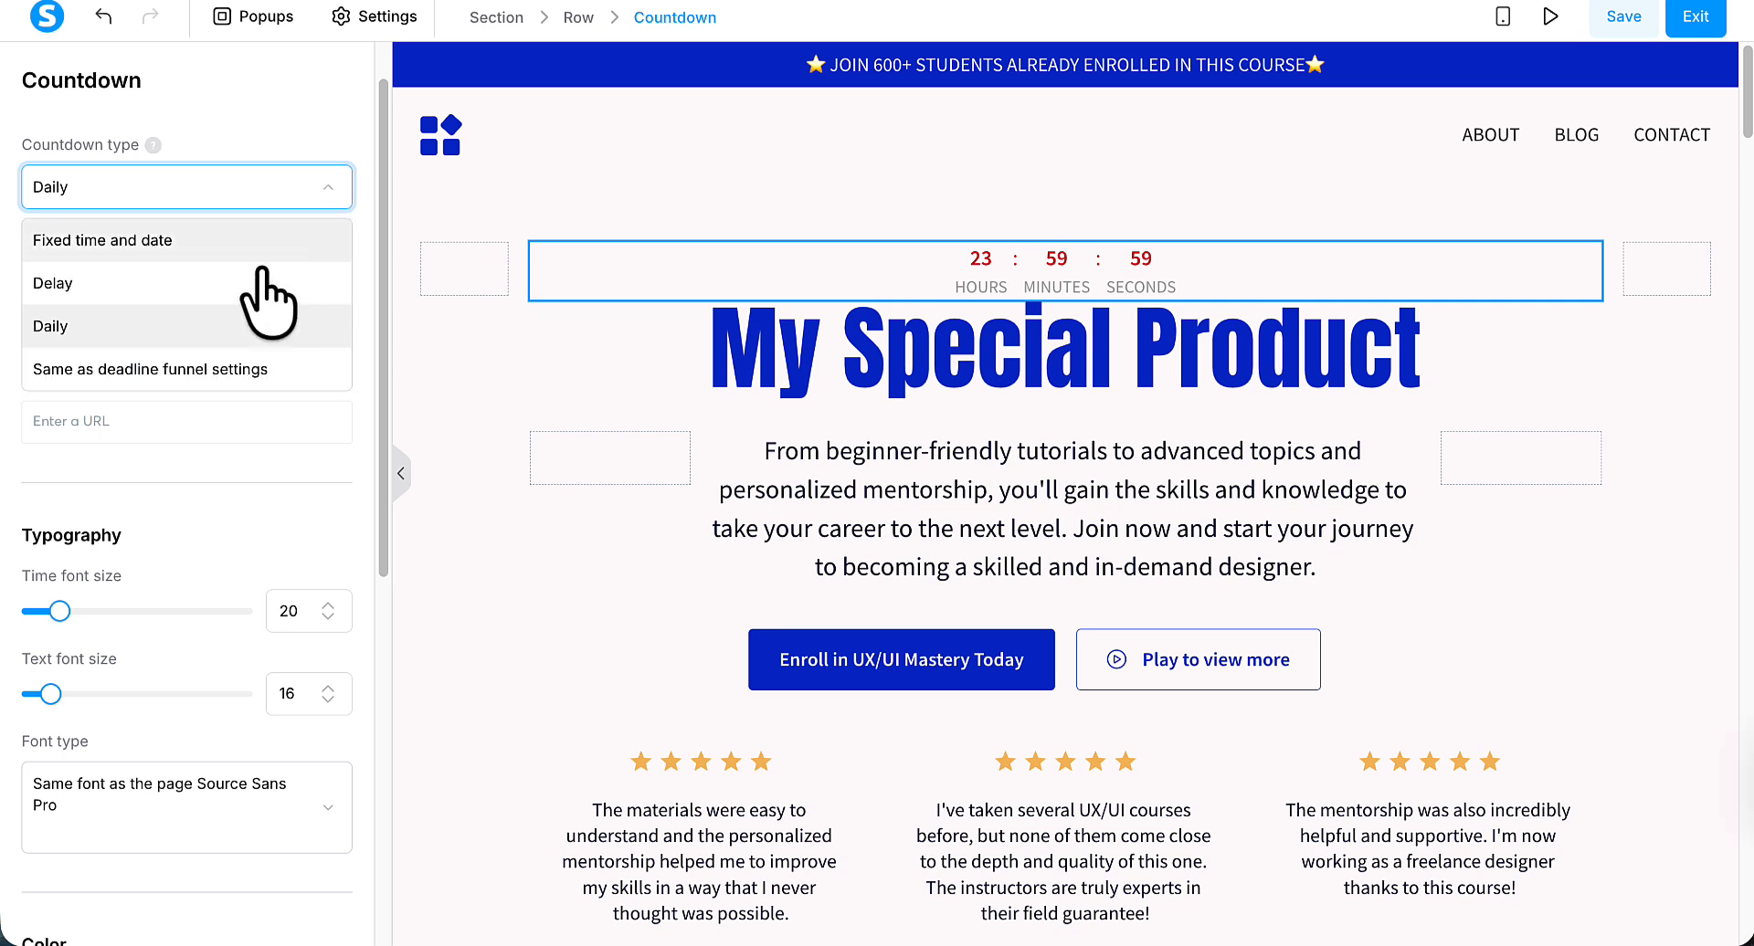
click(261, 369)
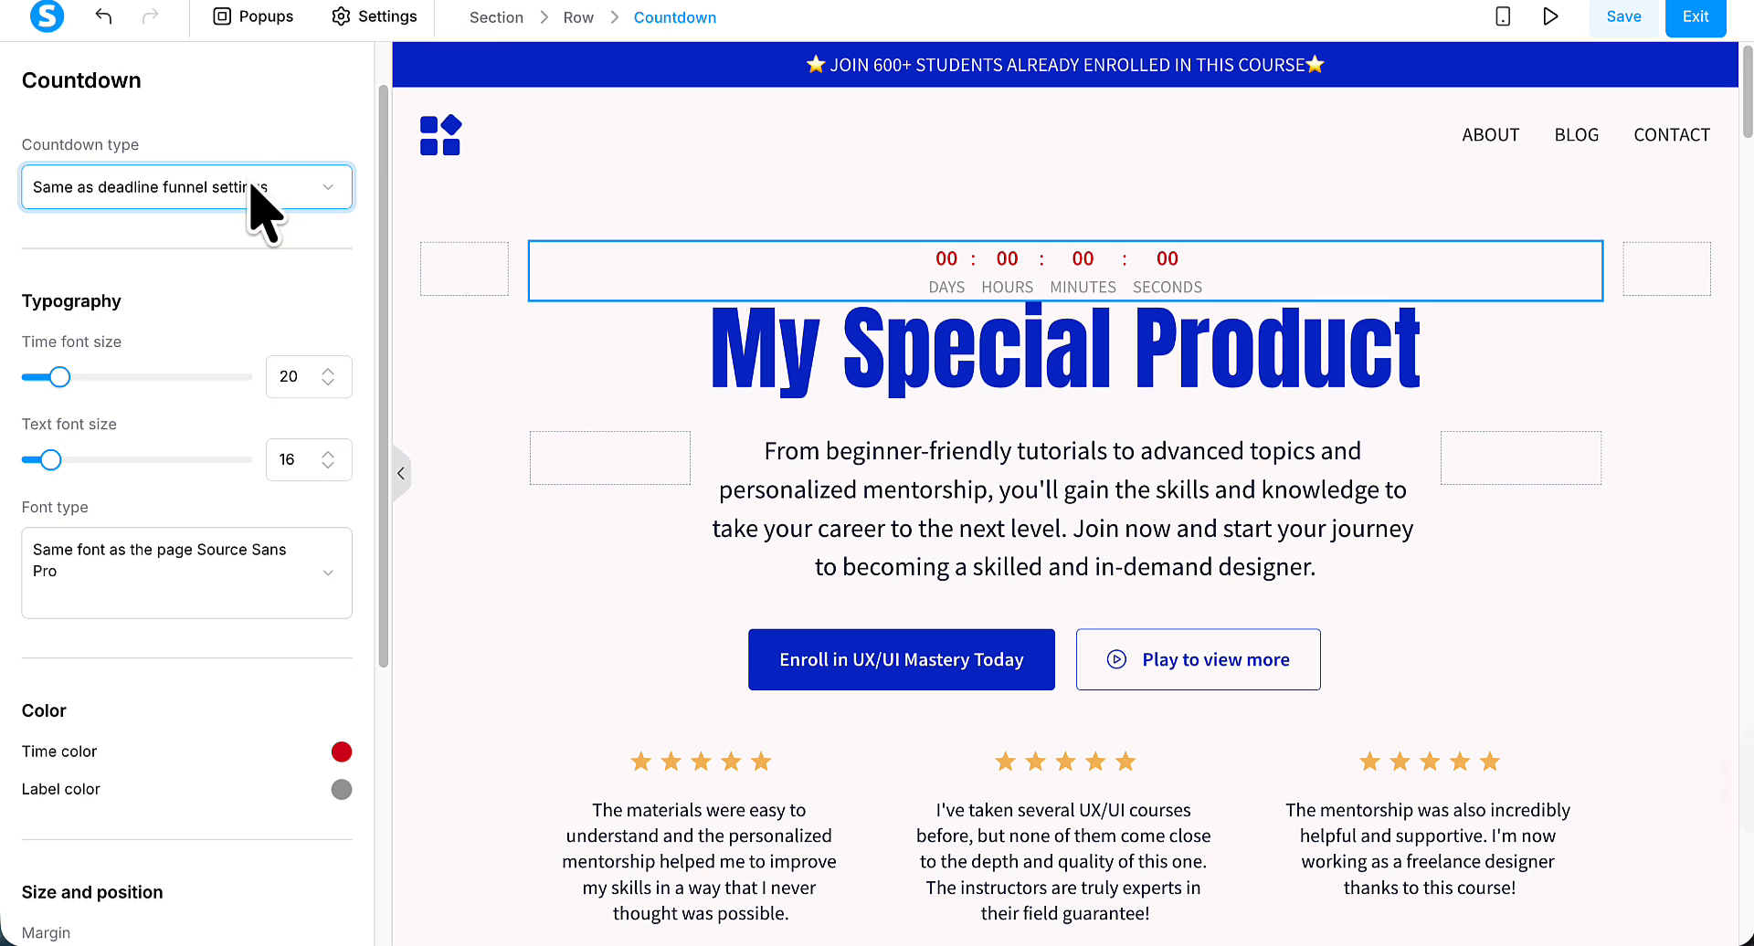
click(327, 193)
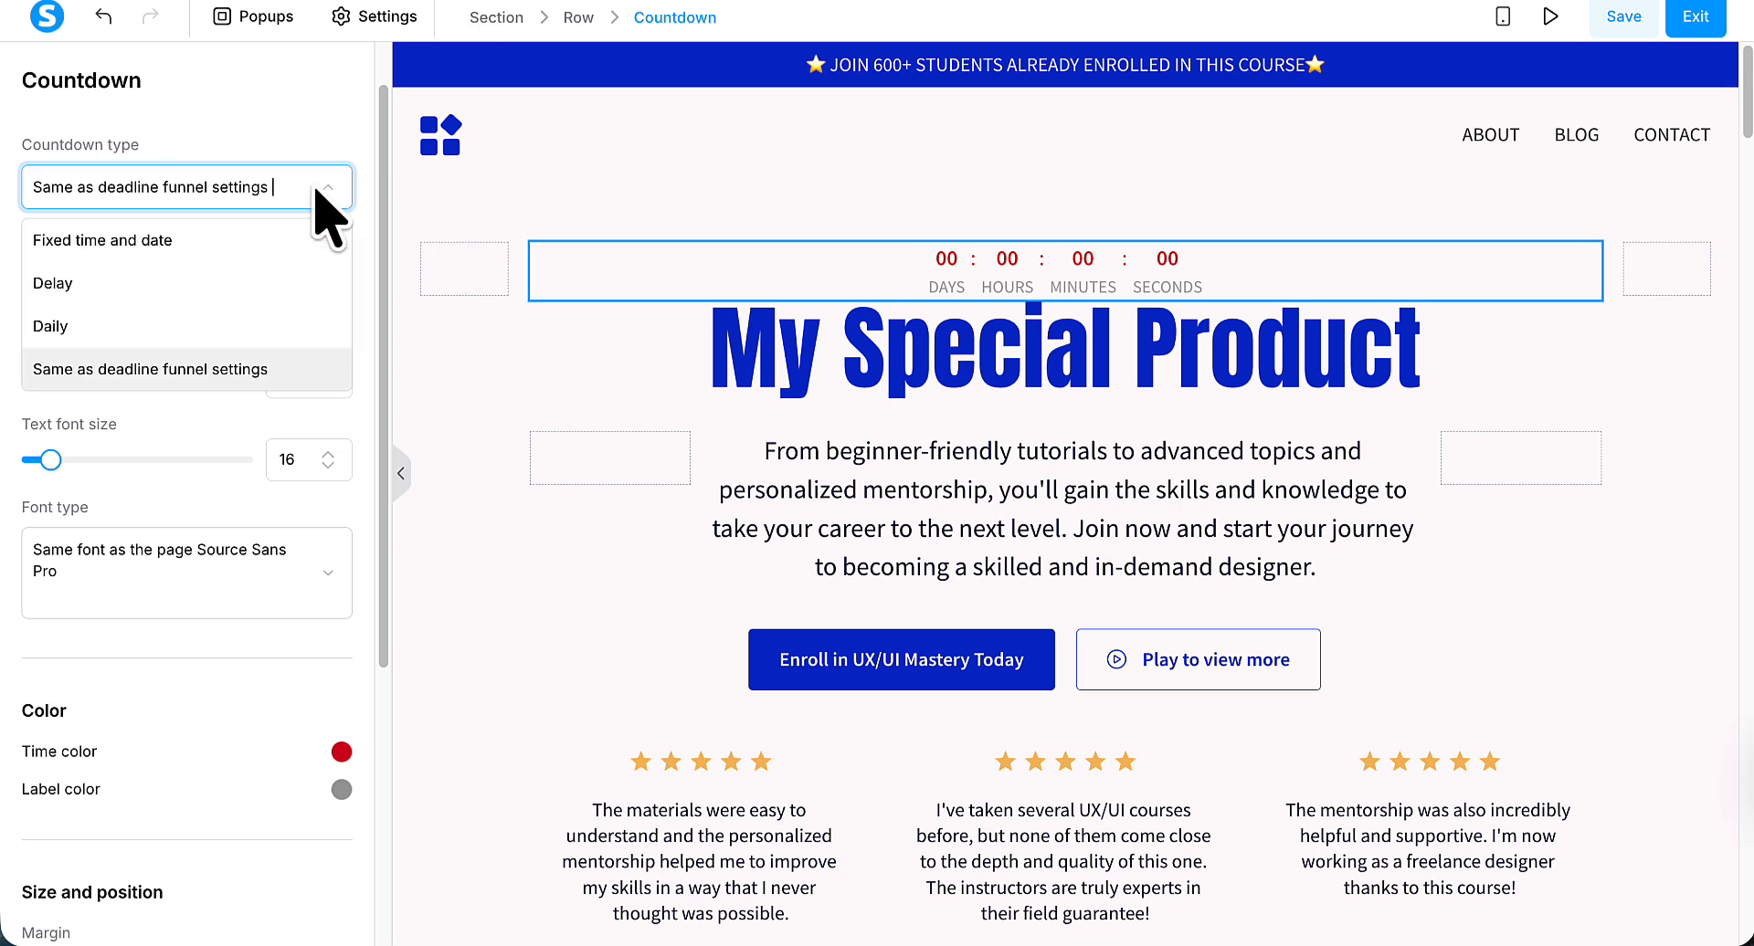
click(205, 243)
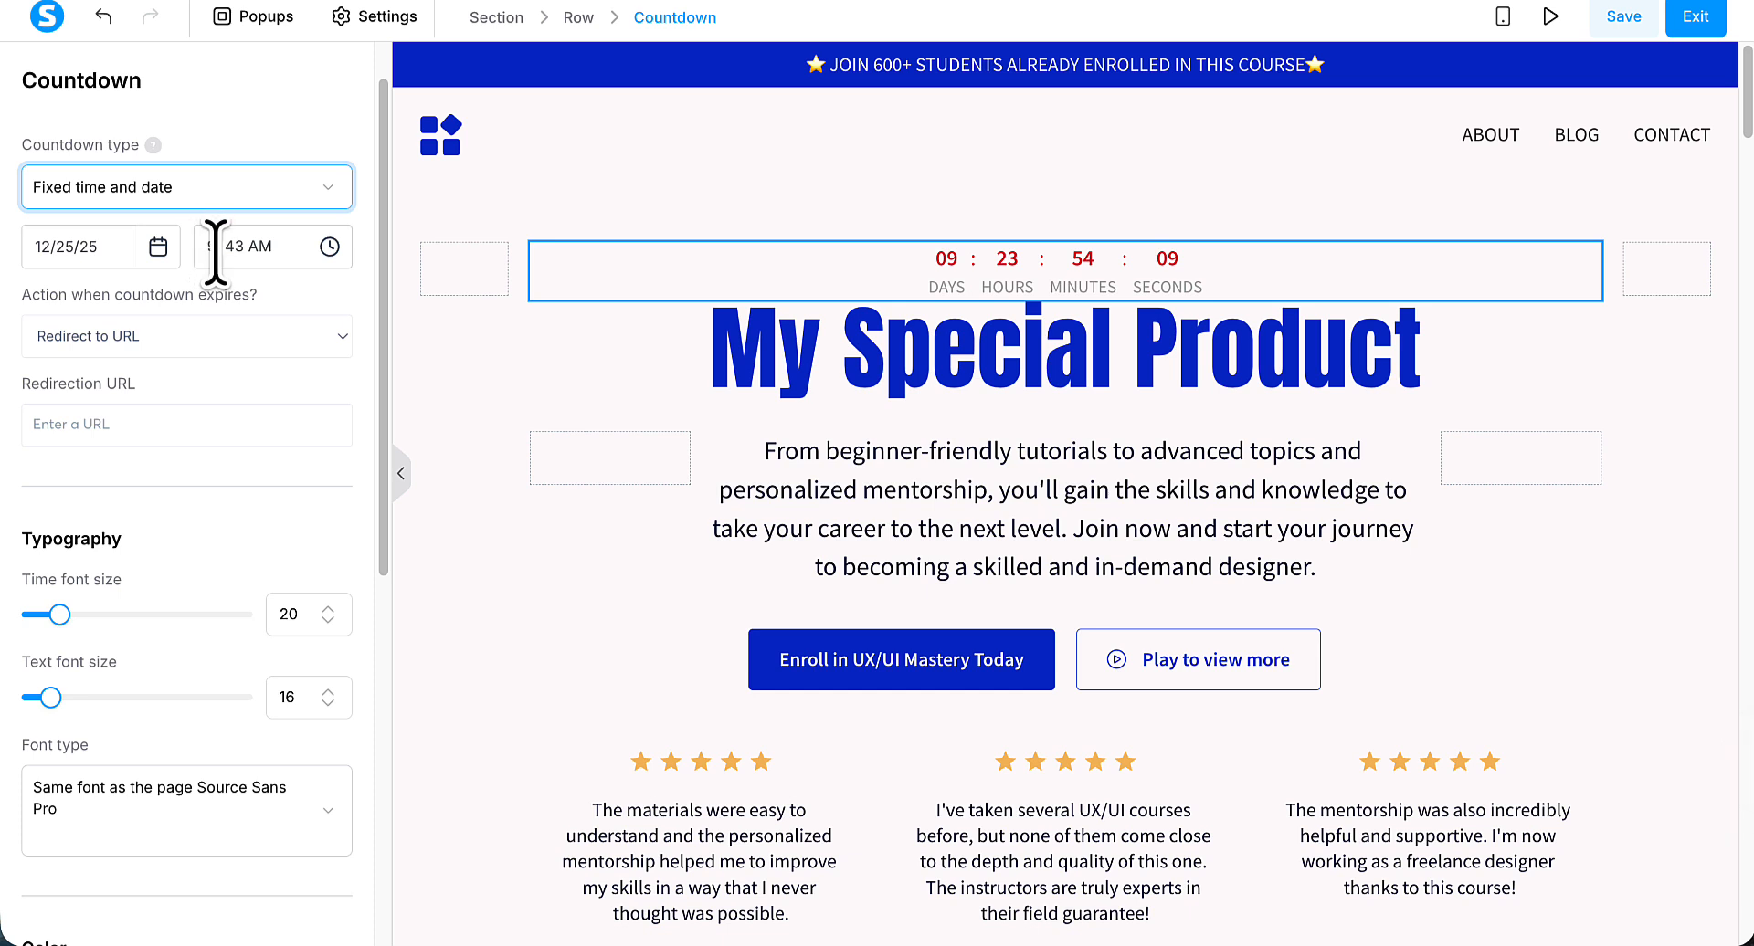
Set the countdown to end on 12/18/25 at 12:00 AM.
click(157, 249)
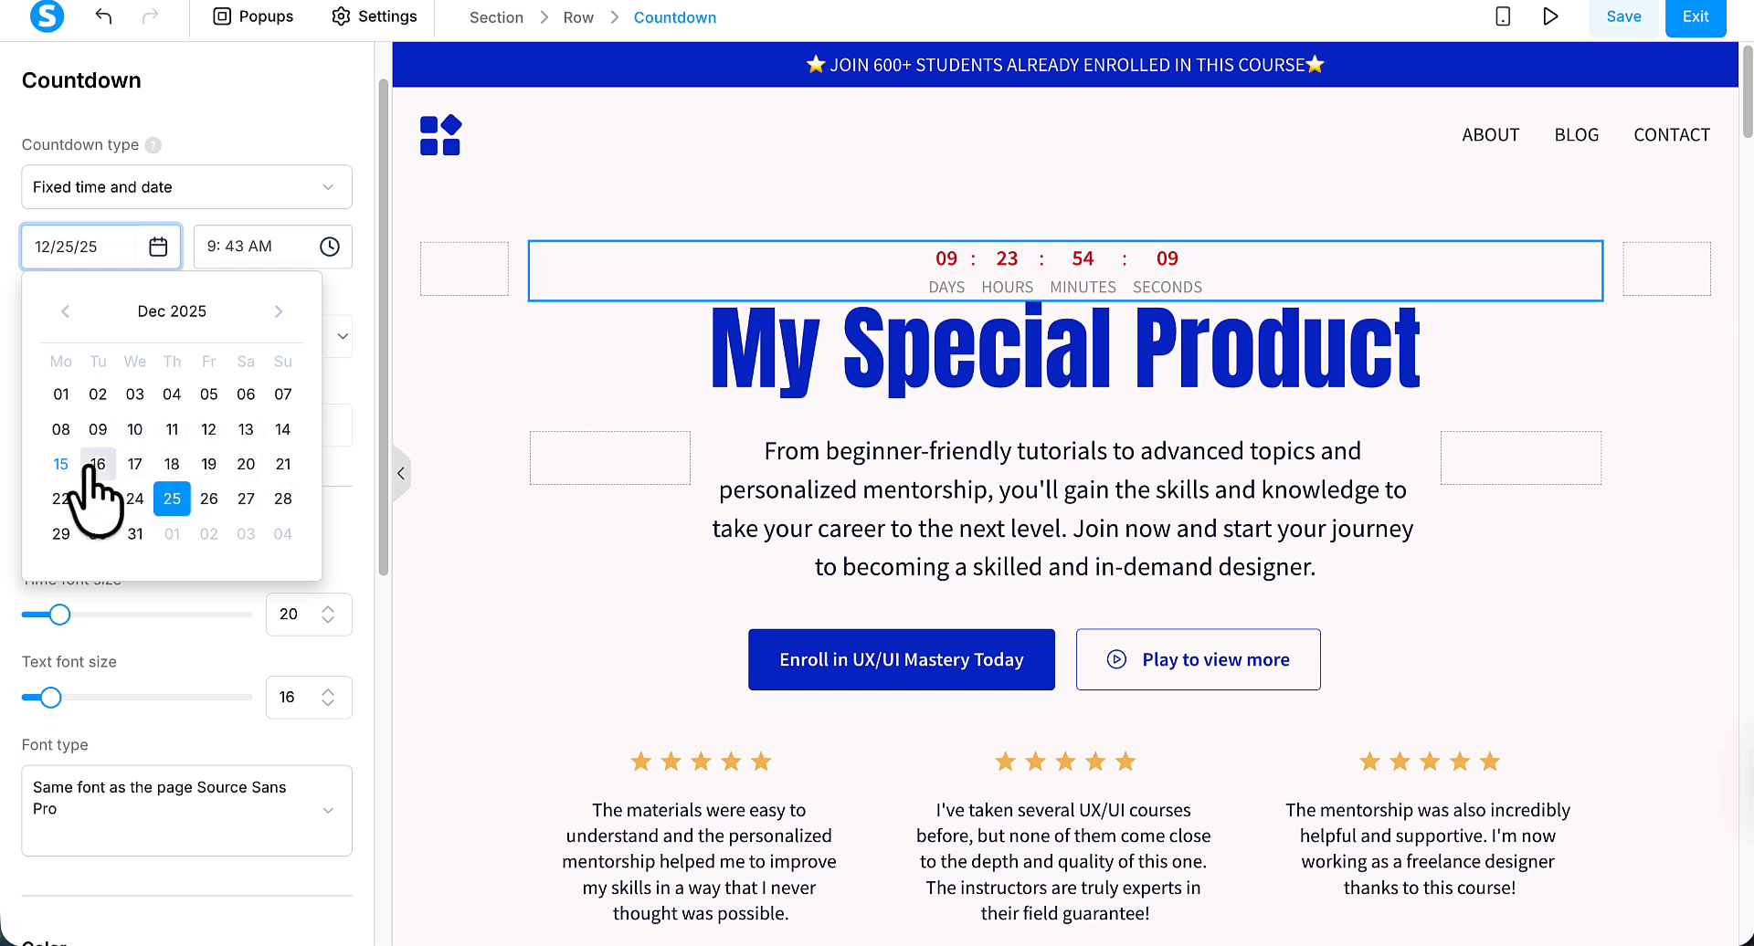
click(170, 466)
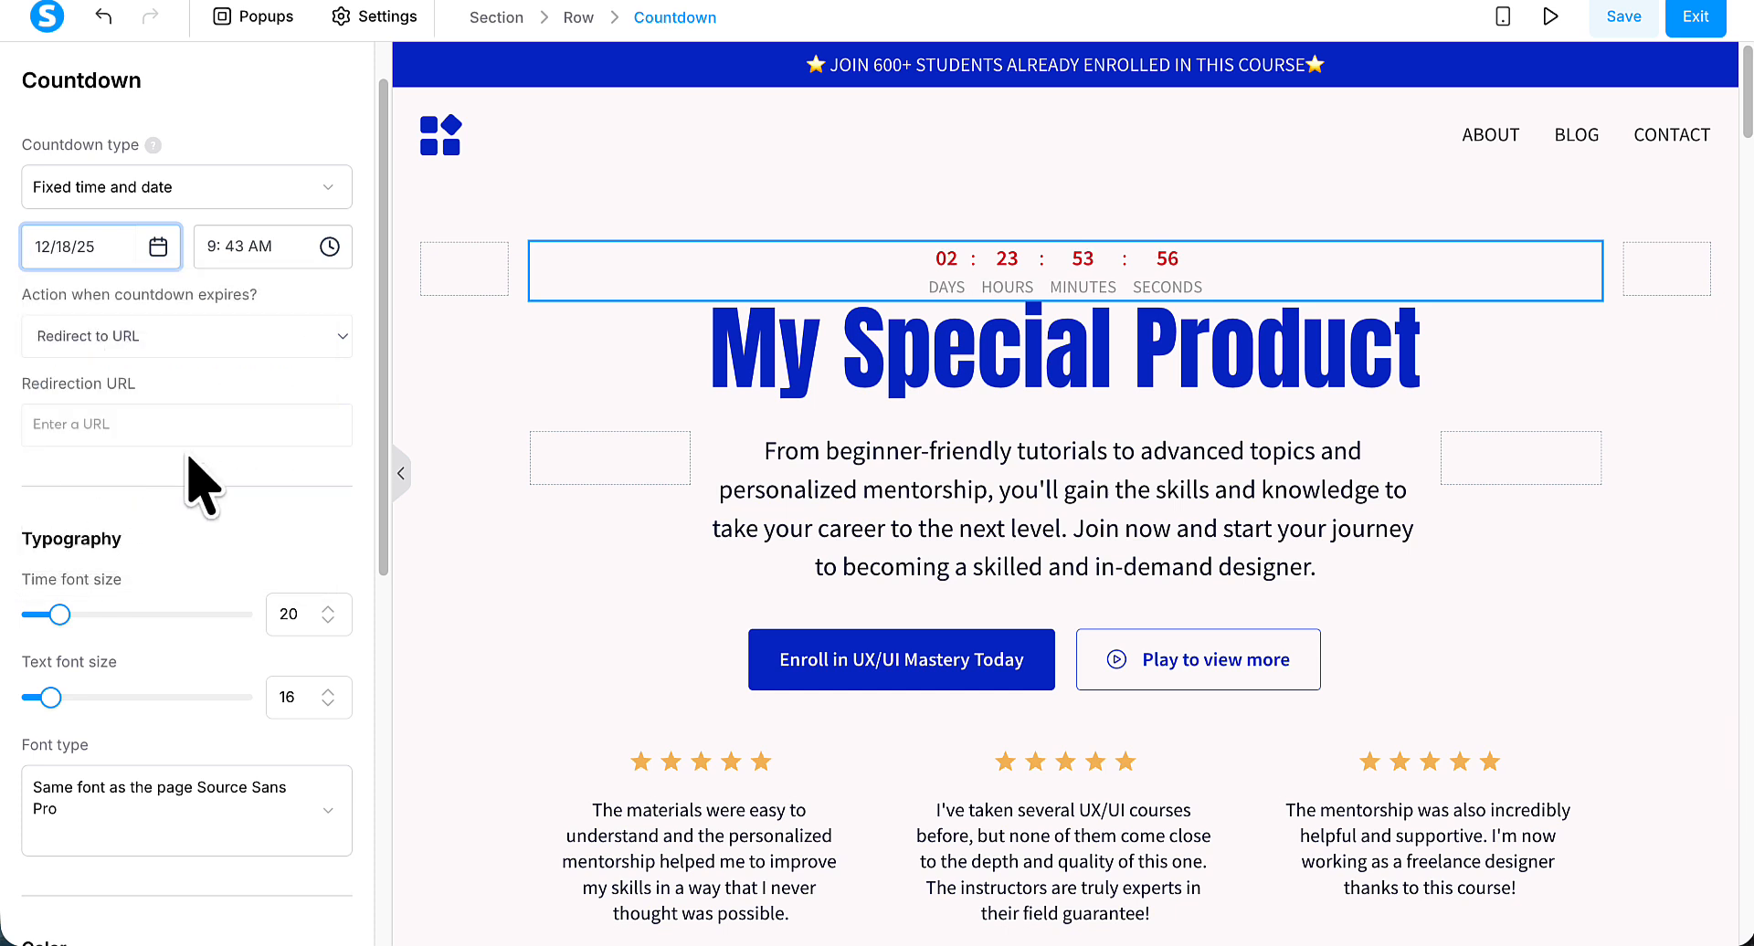
click(329, 246)
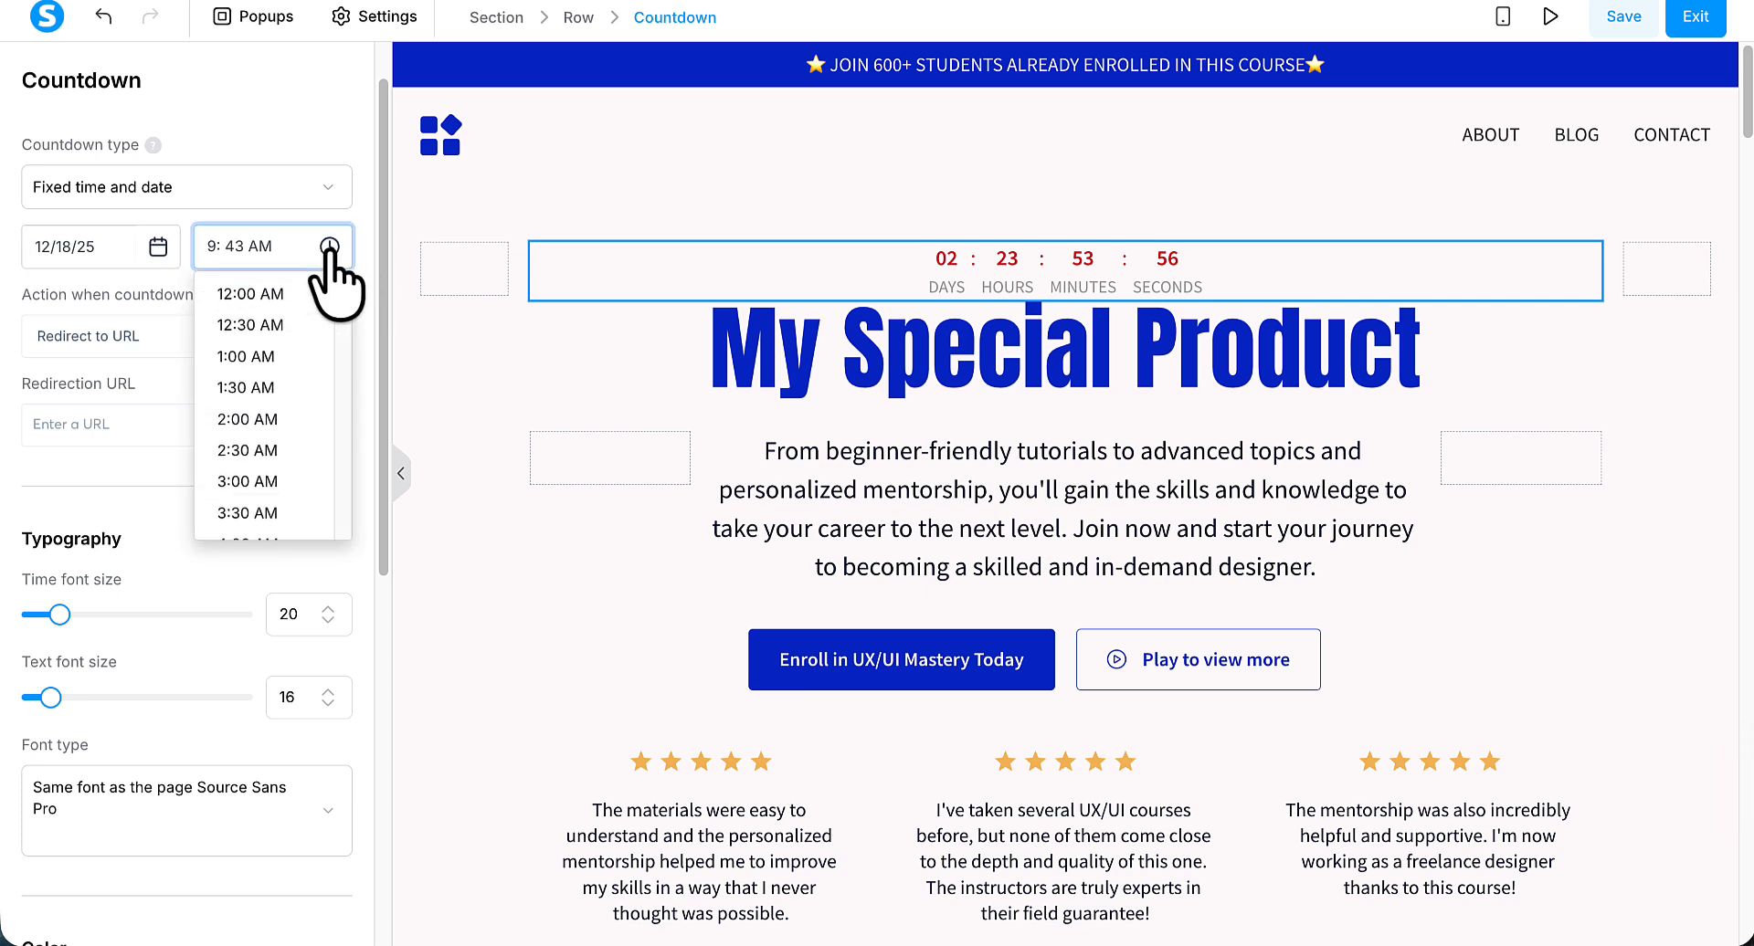
click(278, 297)
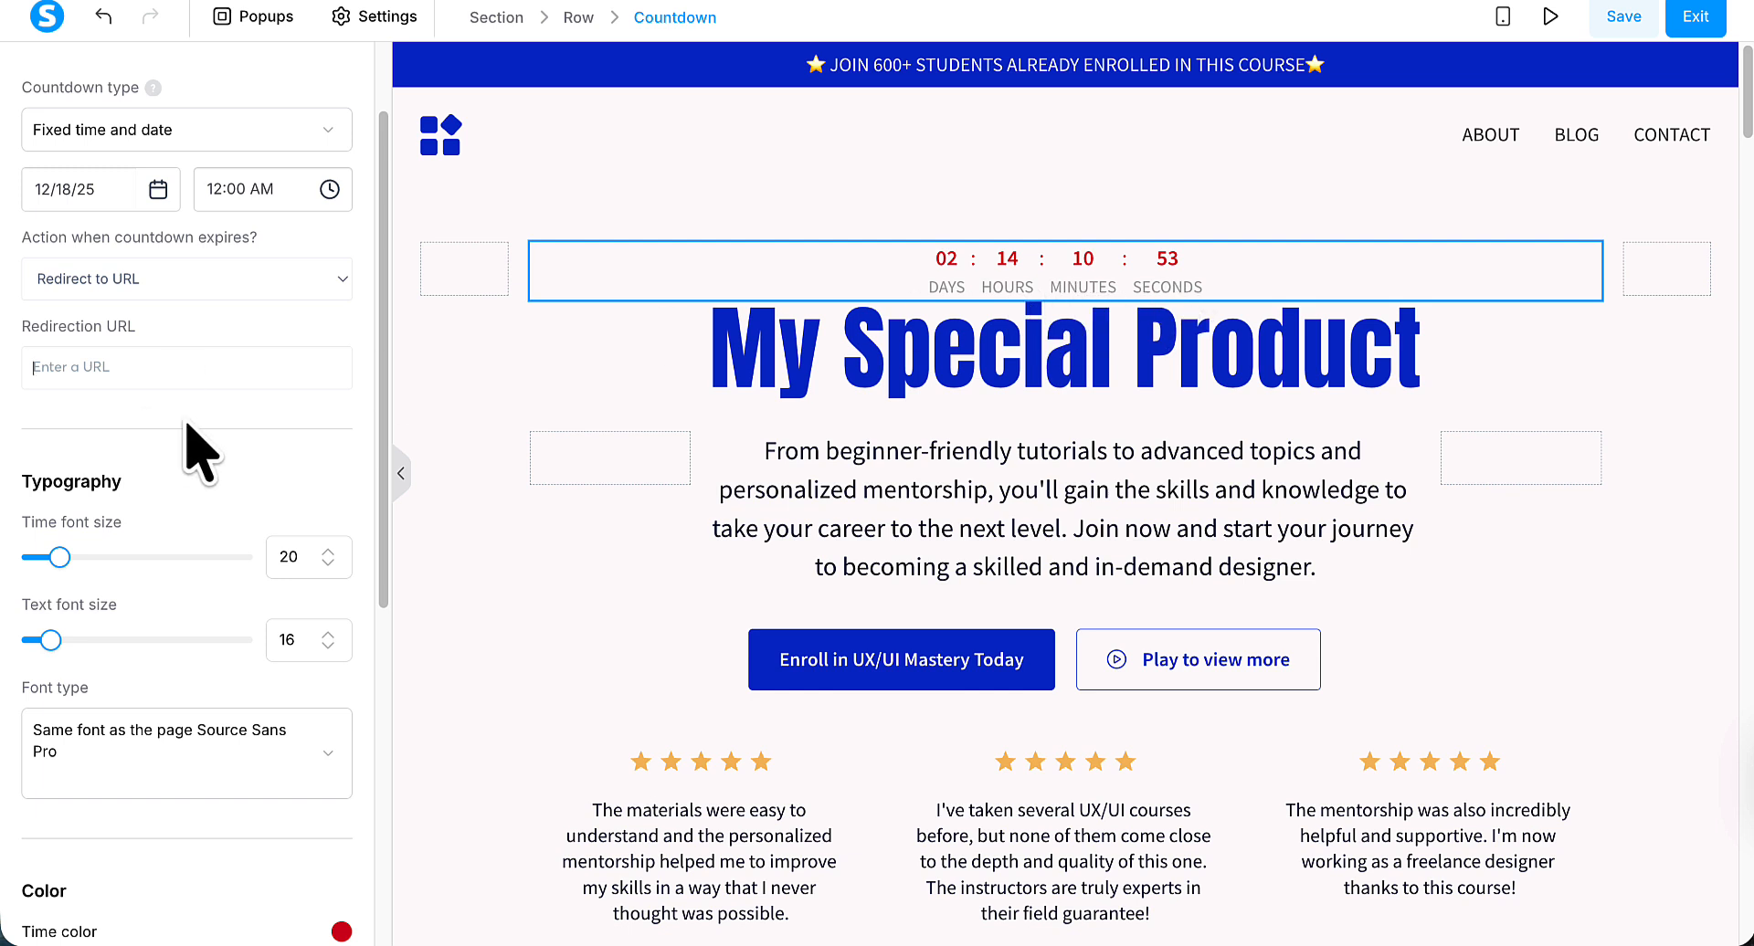
Set the countdown's time font size to 24 and its text font size to 18.
scroll(188, 439, down, 1)
scroll(313, 449, down, 1)
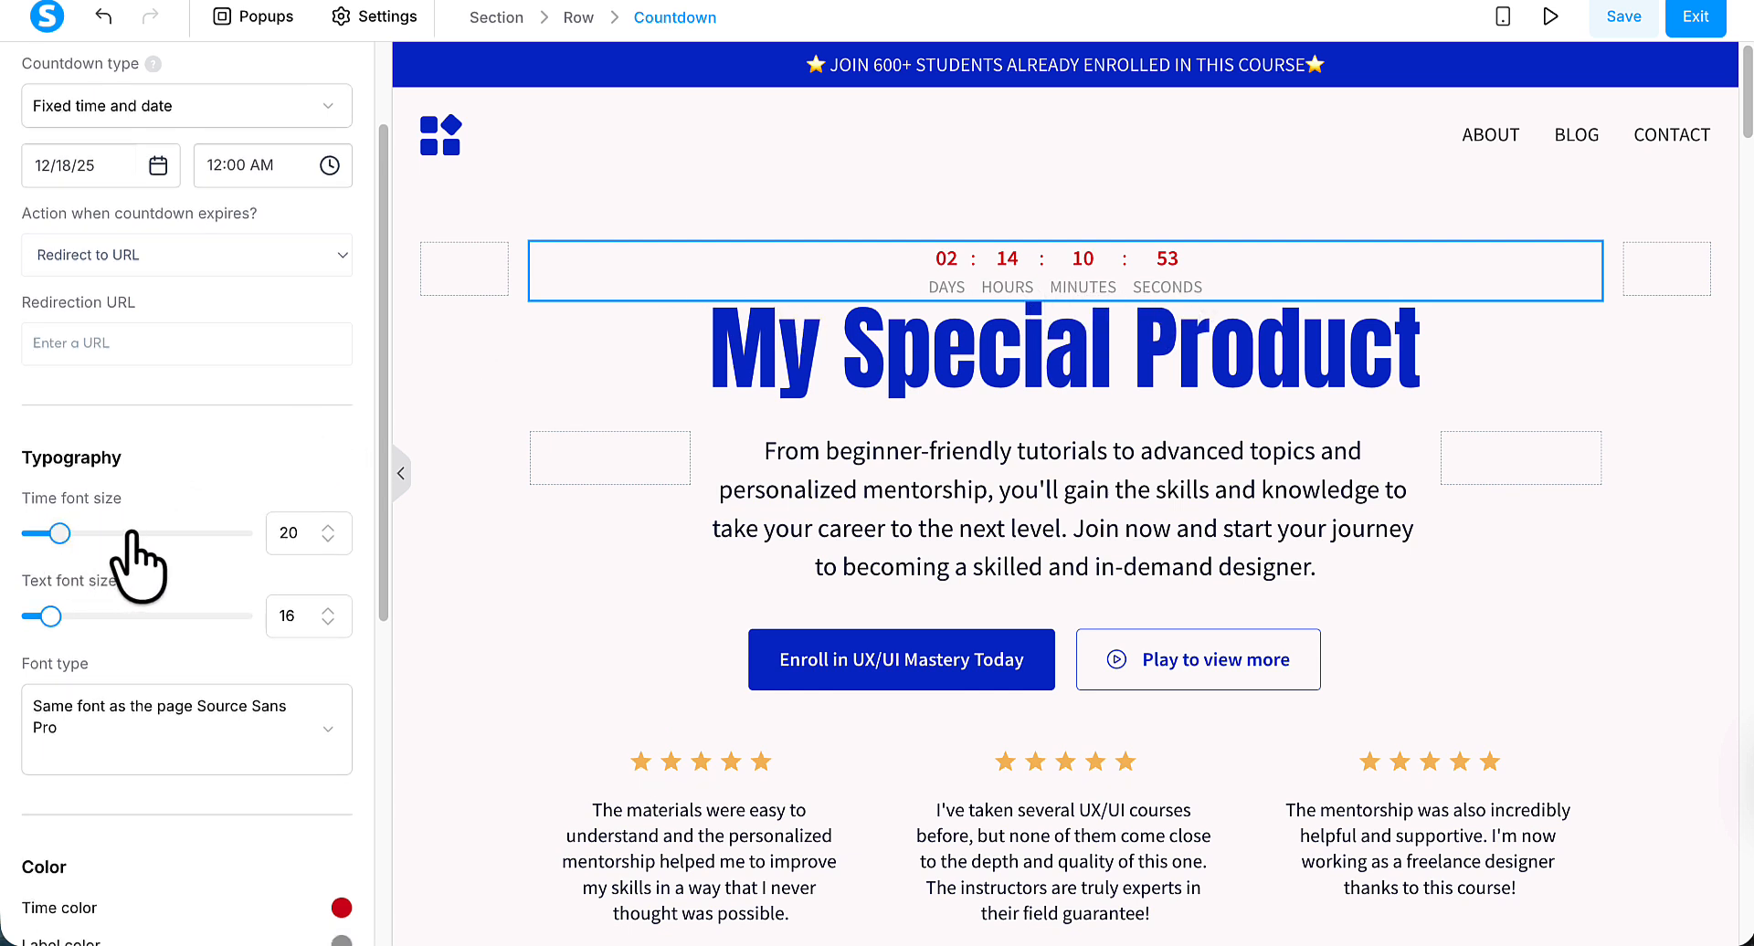
click(328, 527)
click(329, 527)
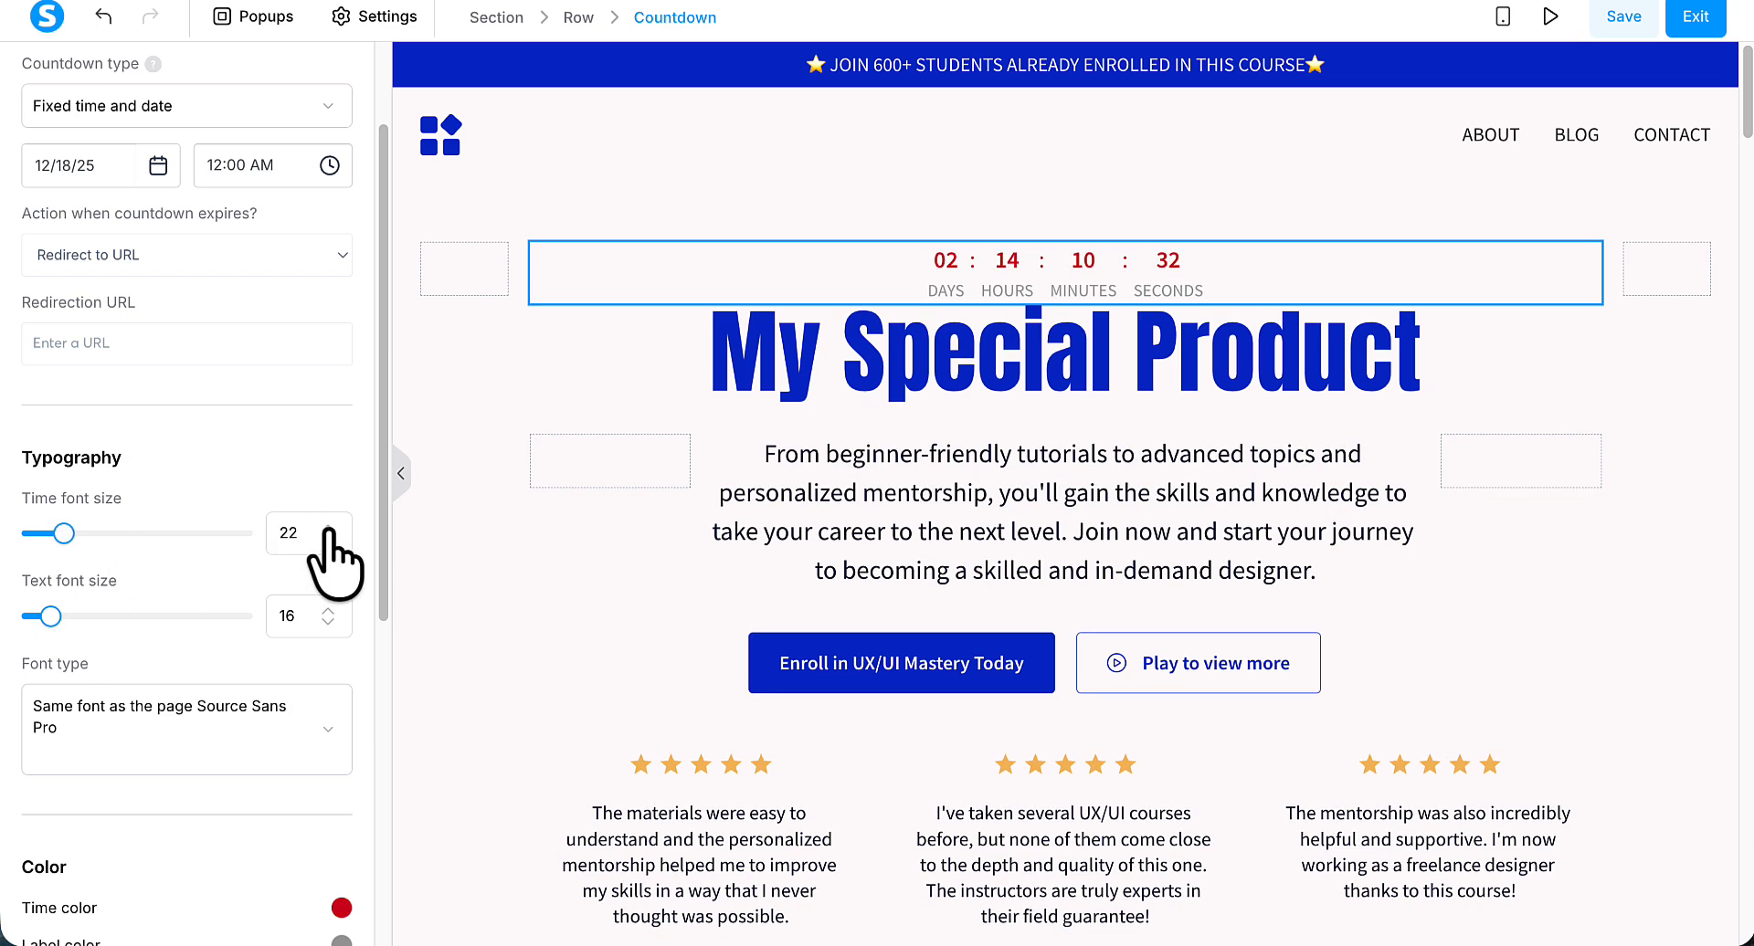
click(329, 528)
click(329, 528)
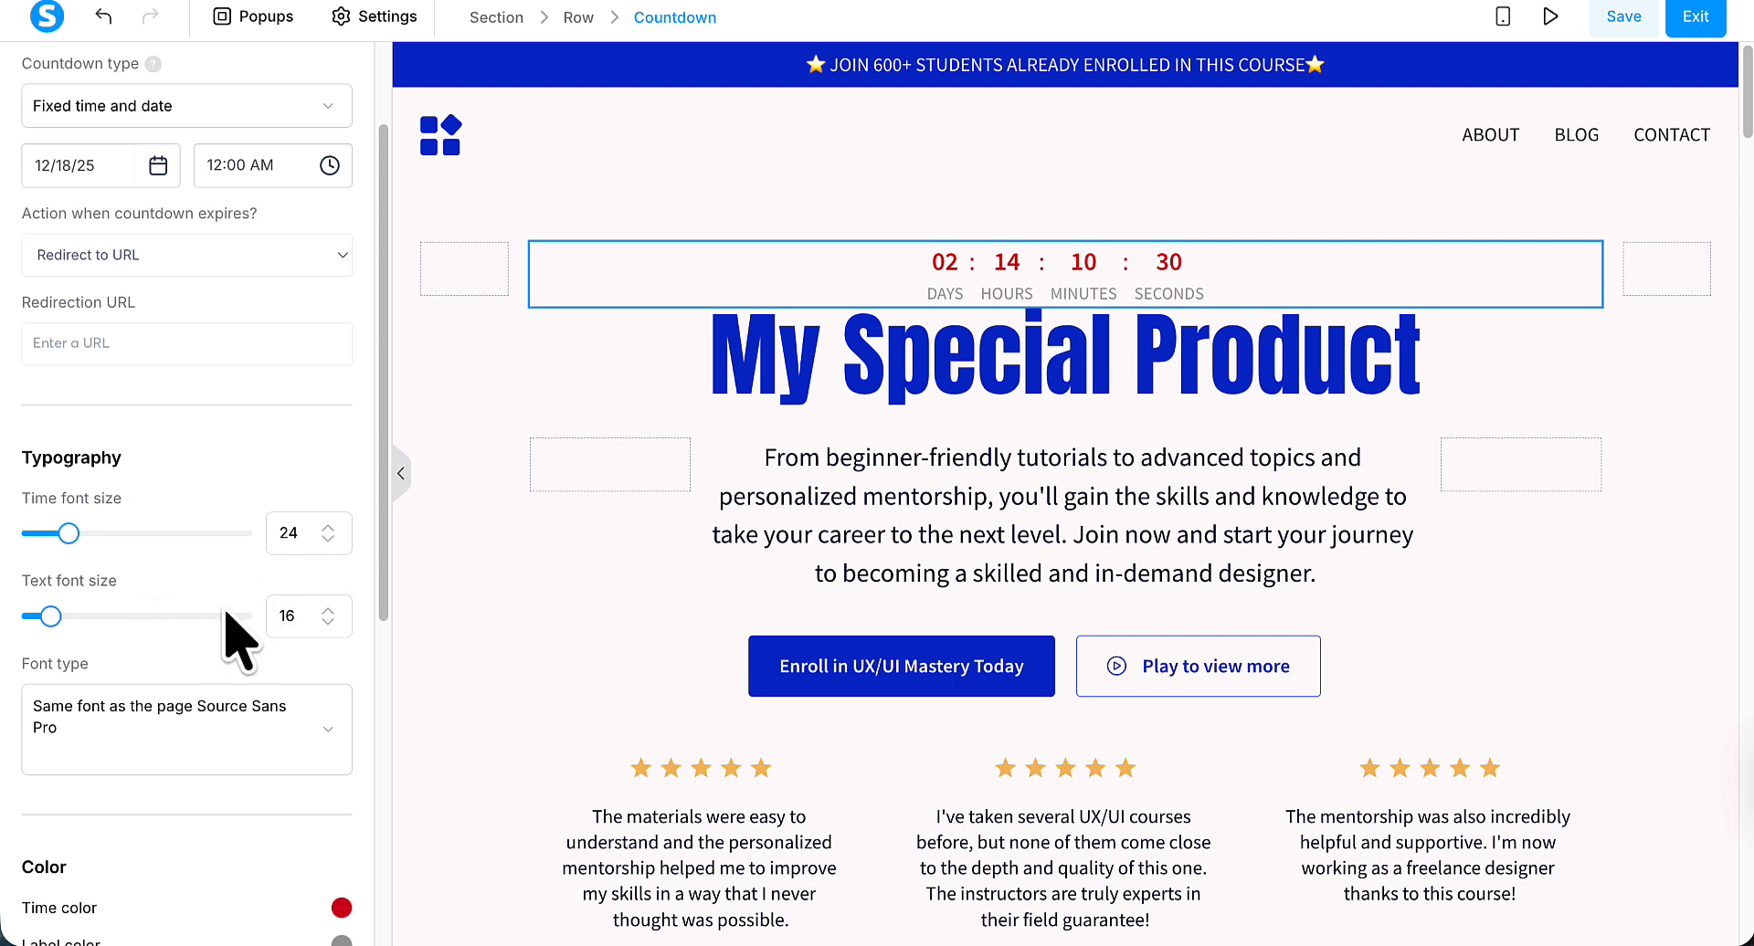
click(327, 610)
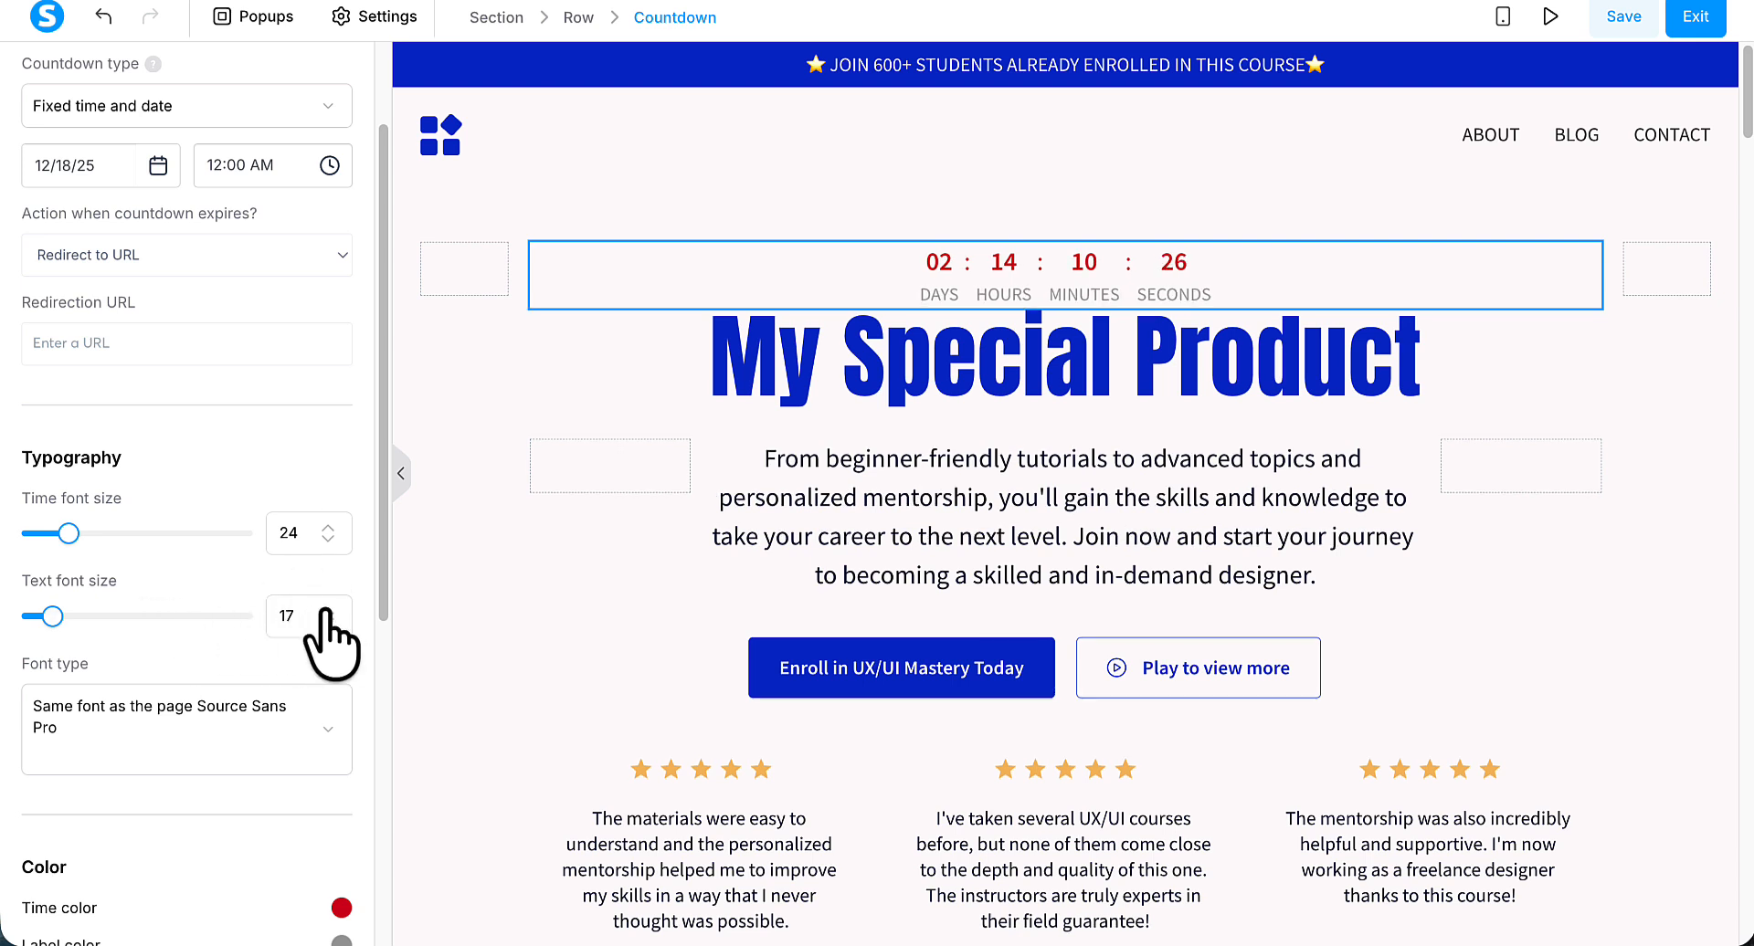
click(327, 609)
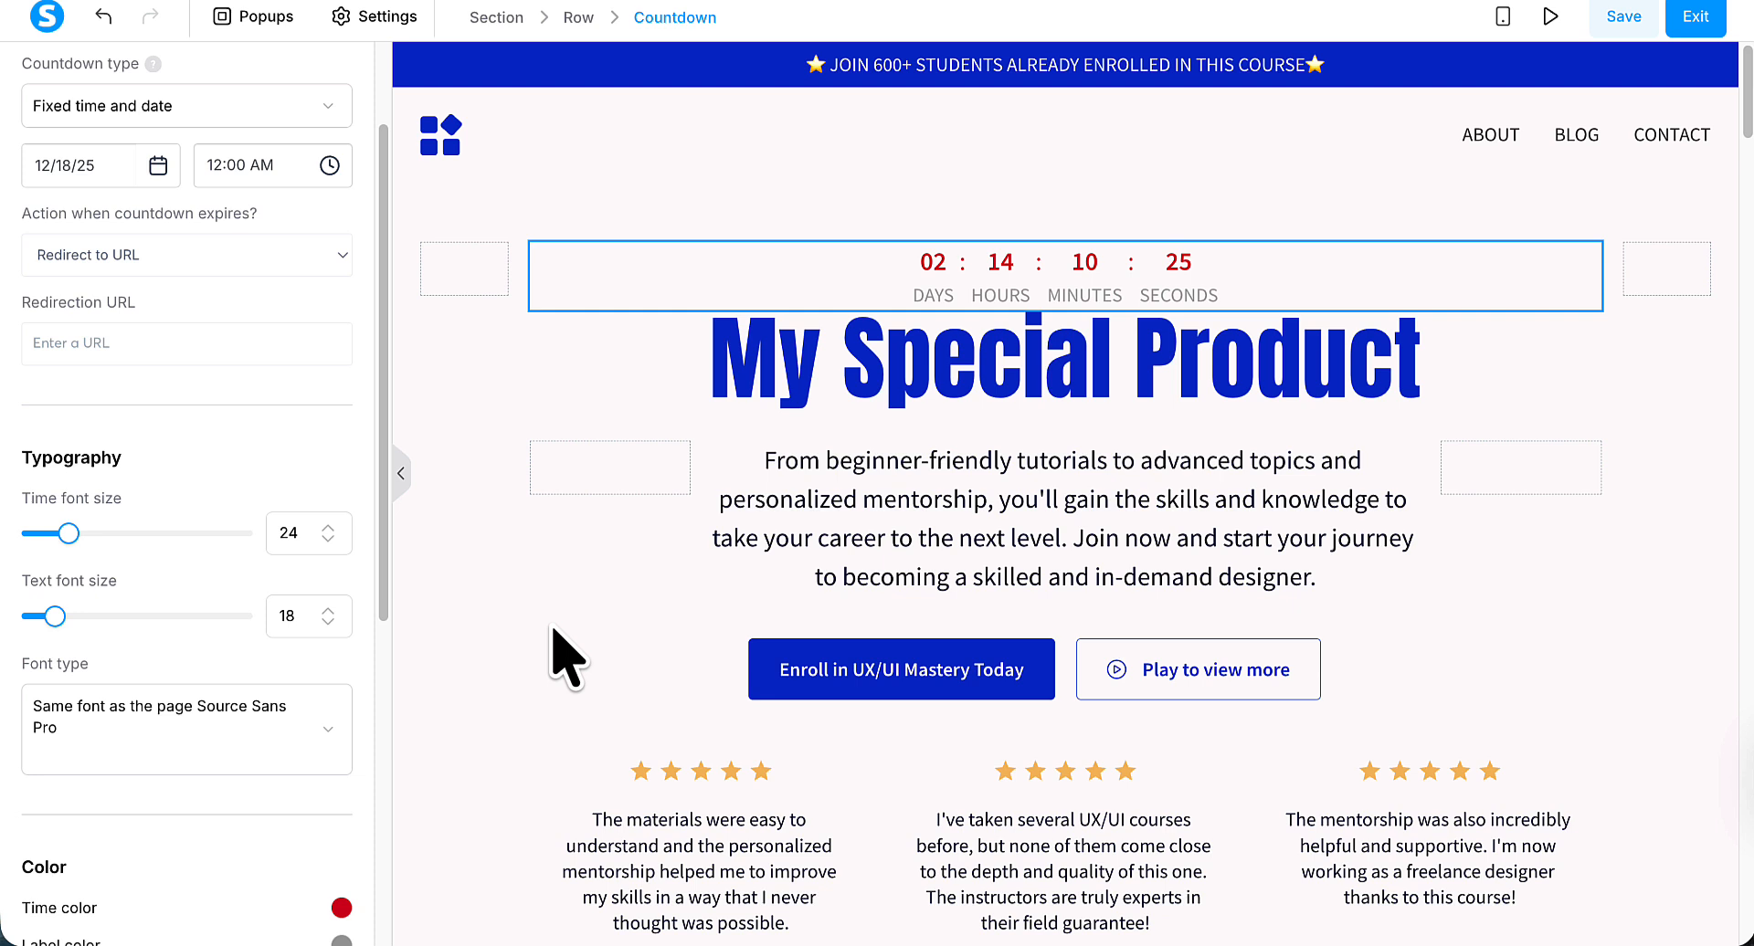
click(331, 742)
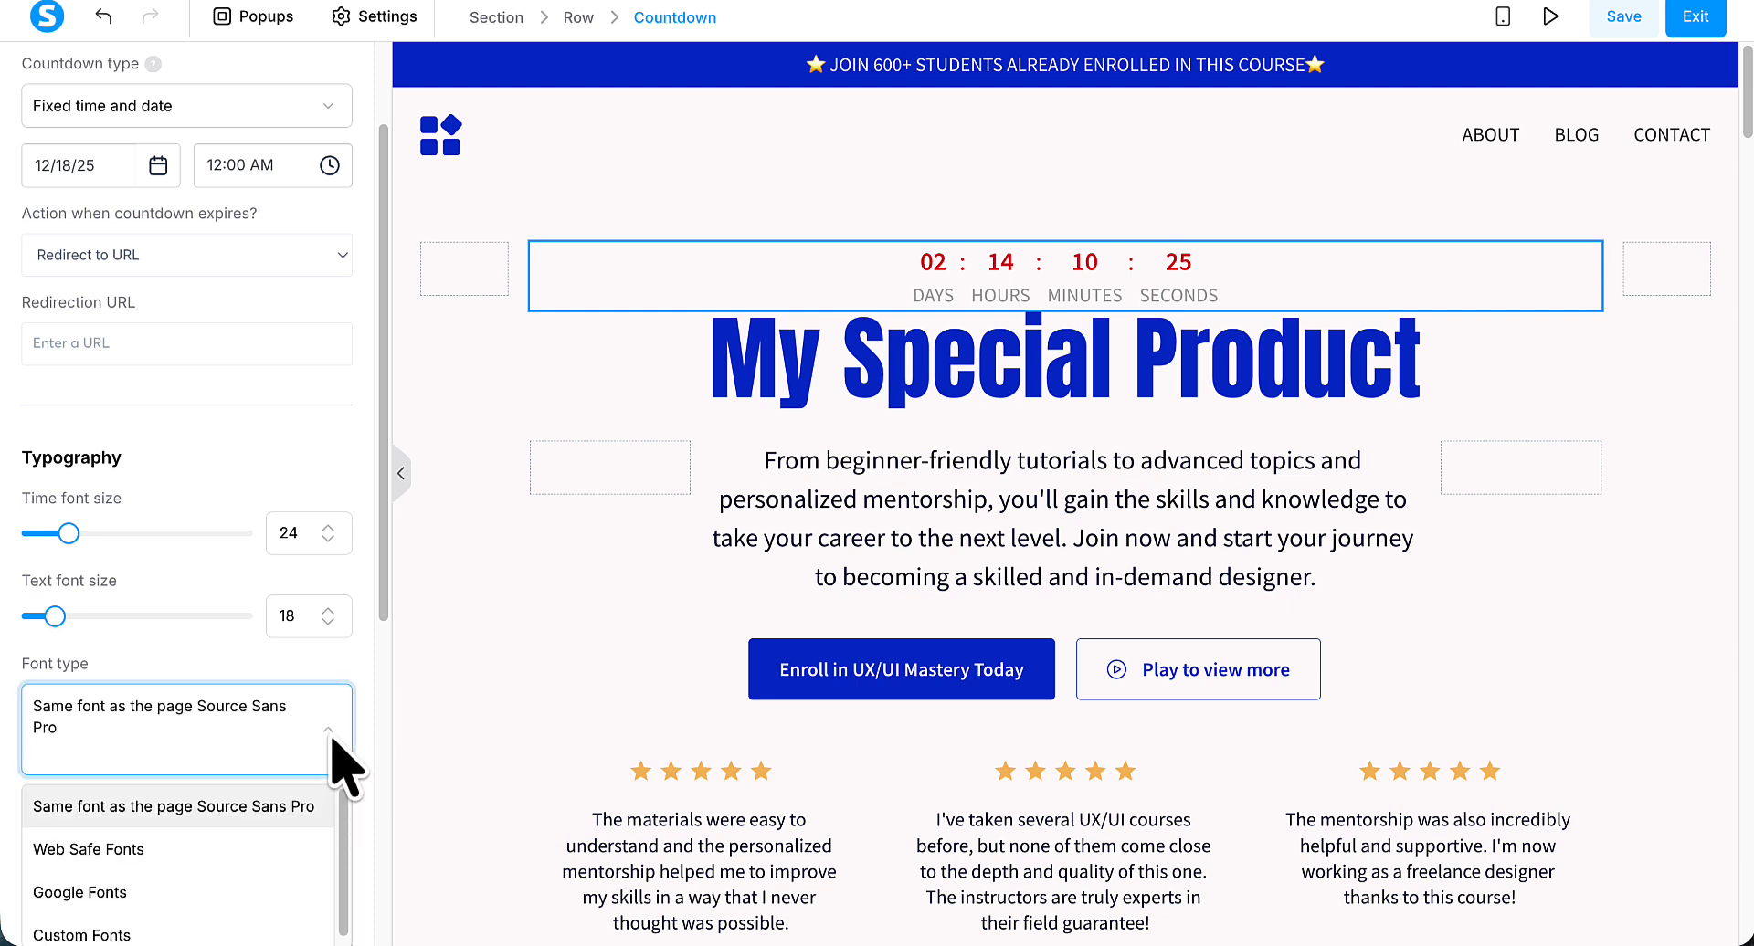
scroll(339, 758, down, 1)
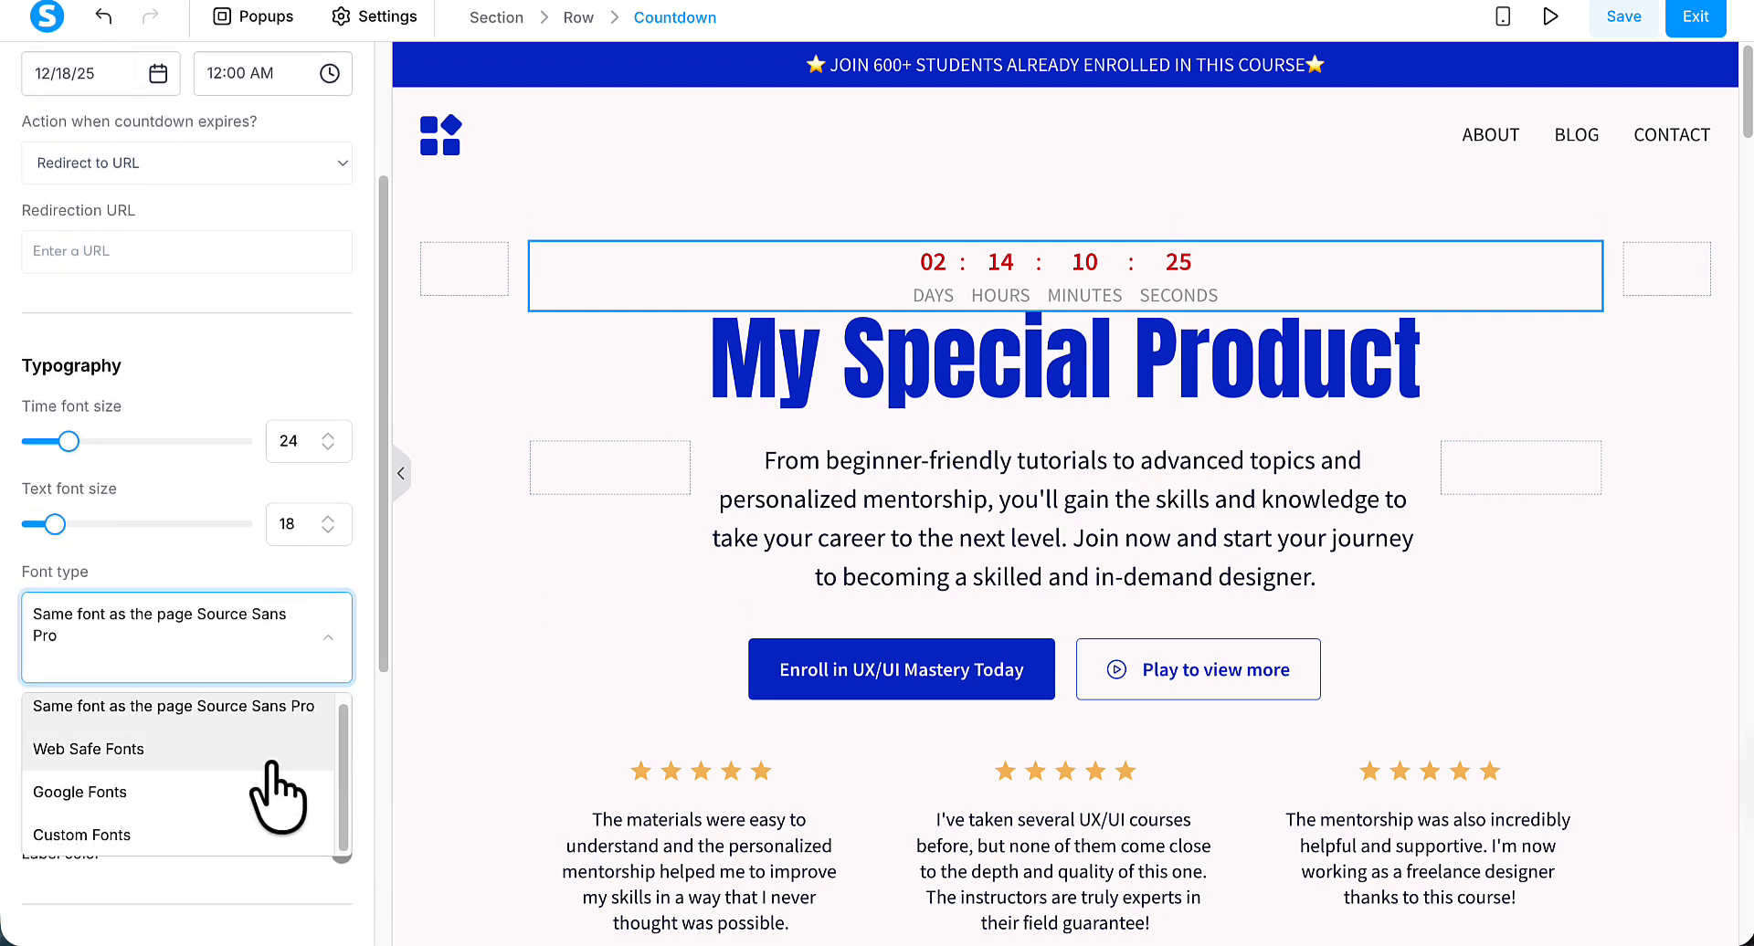
click(374, 623)
Try blue for the countdown's time color, and set it to red with hex value d01902.
scroll(374, 621, down, 1)
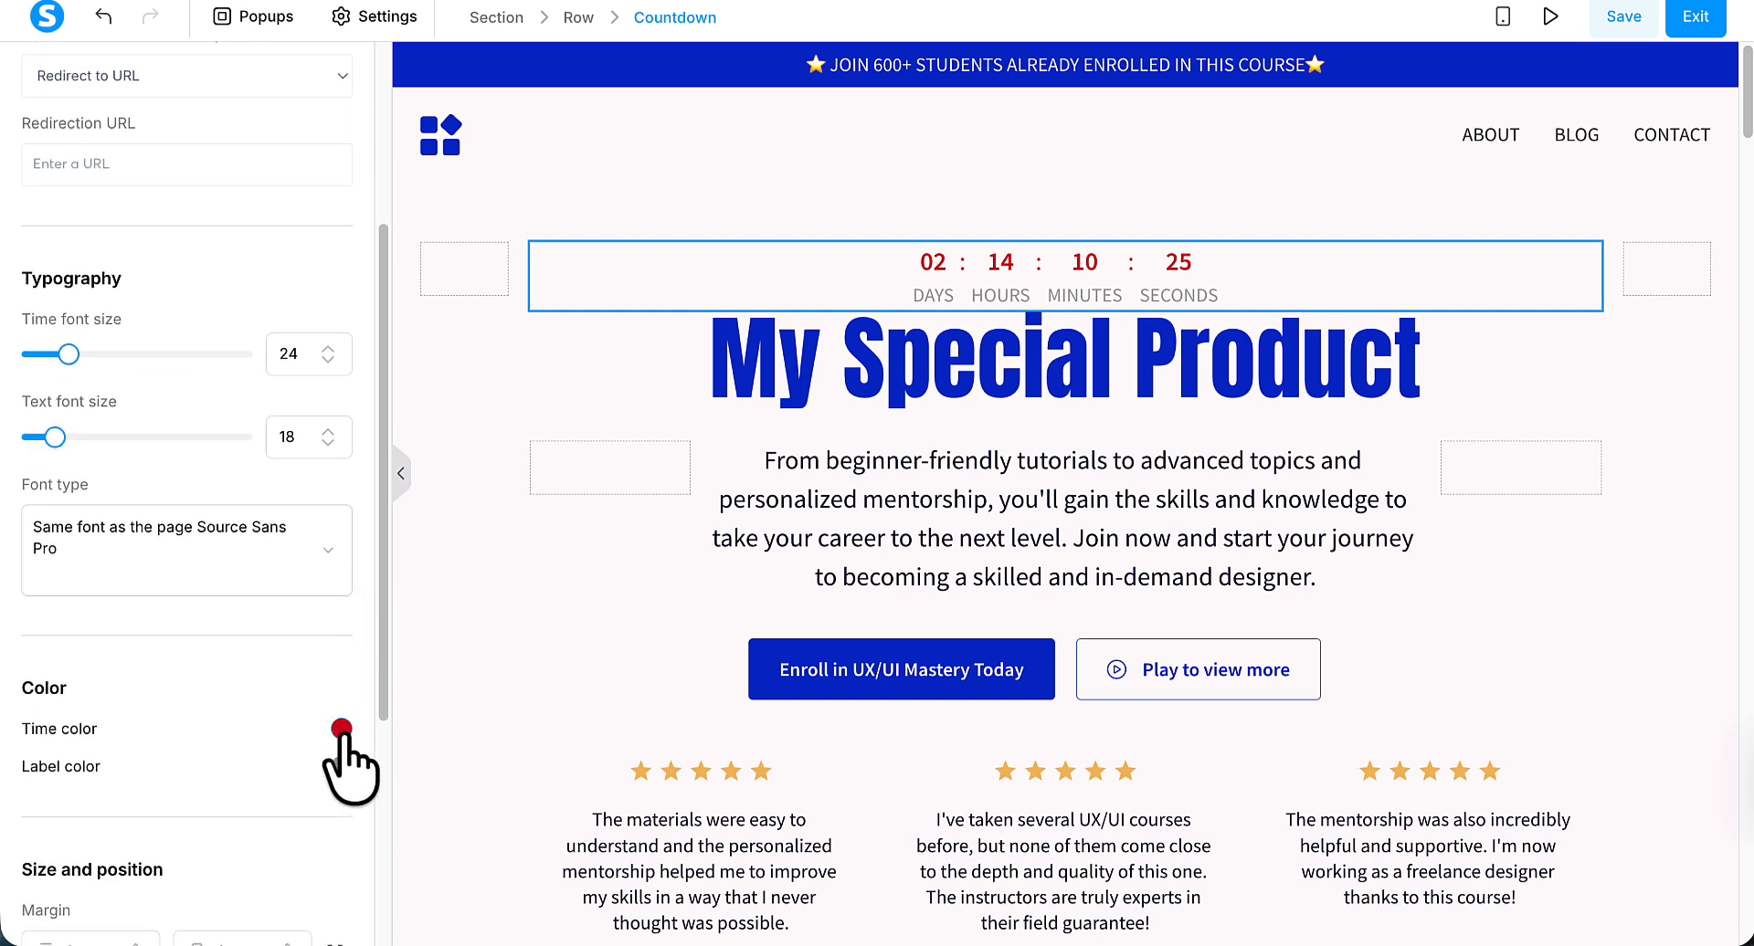
click(342, 728)
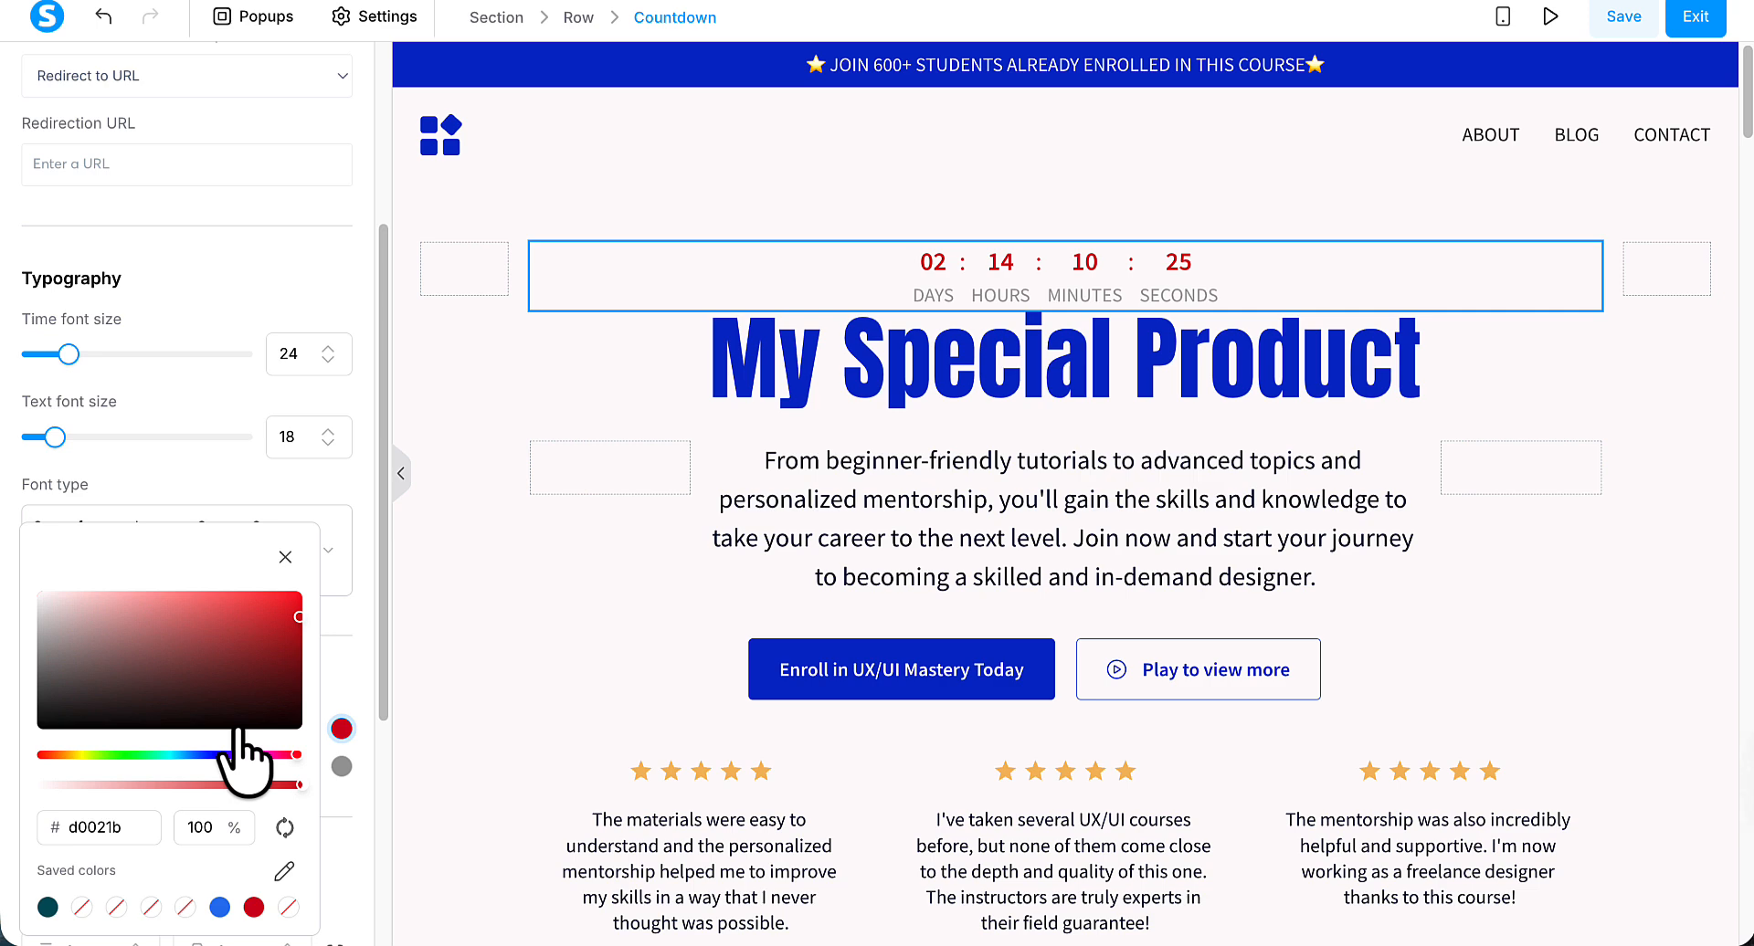
click(208, 755)
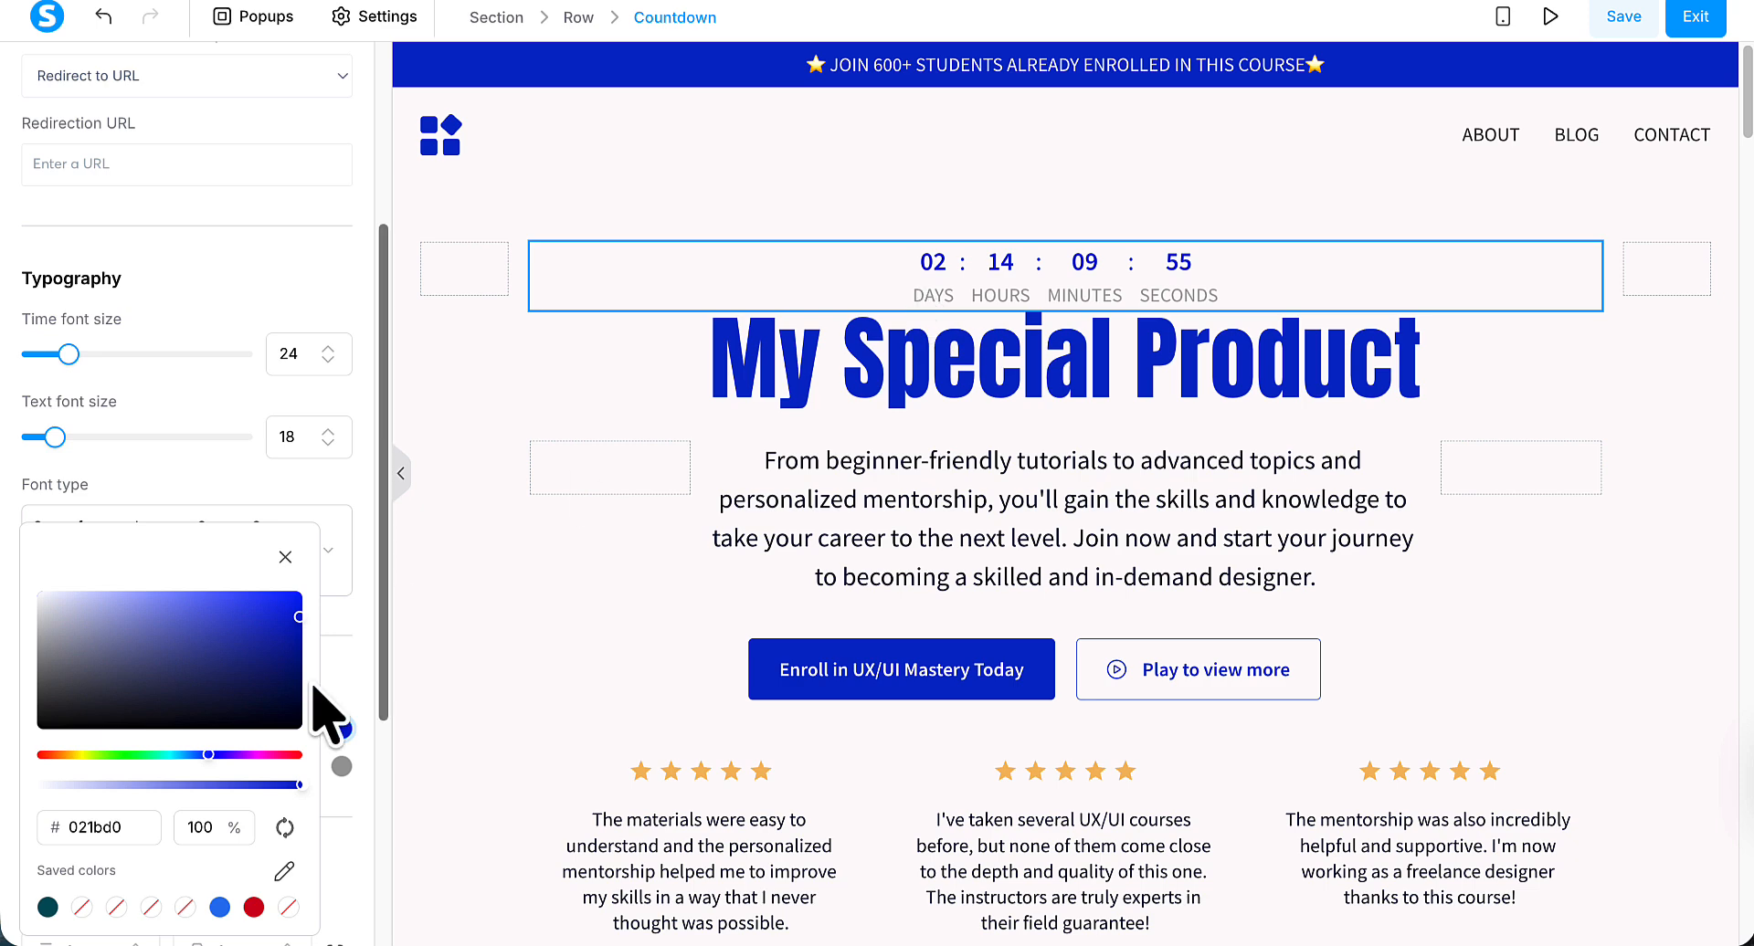
click(42, 755)
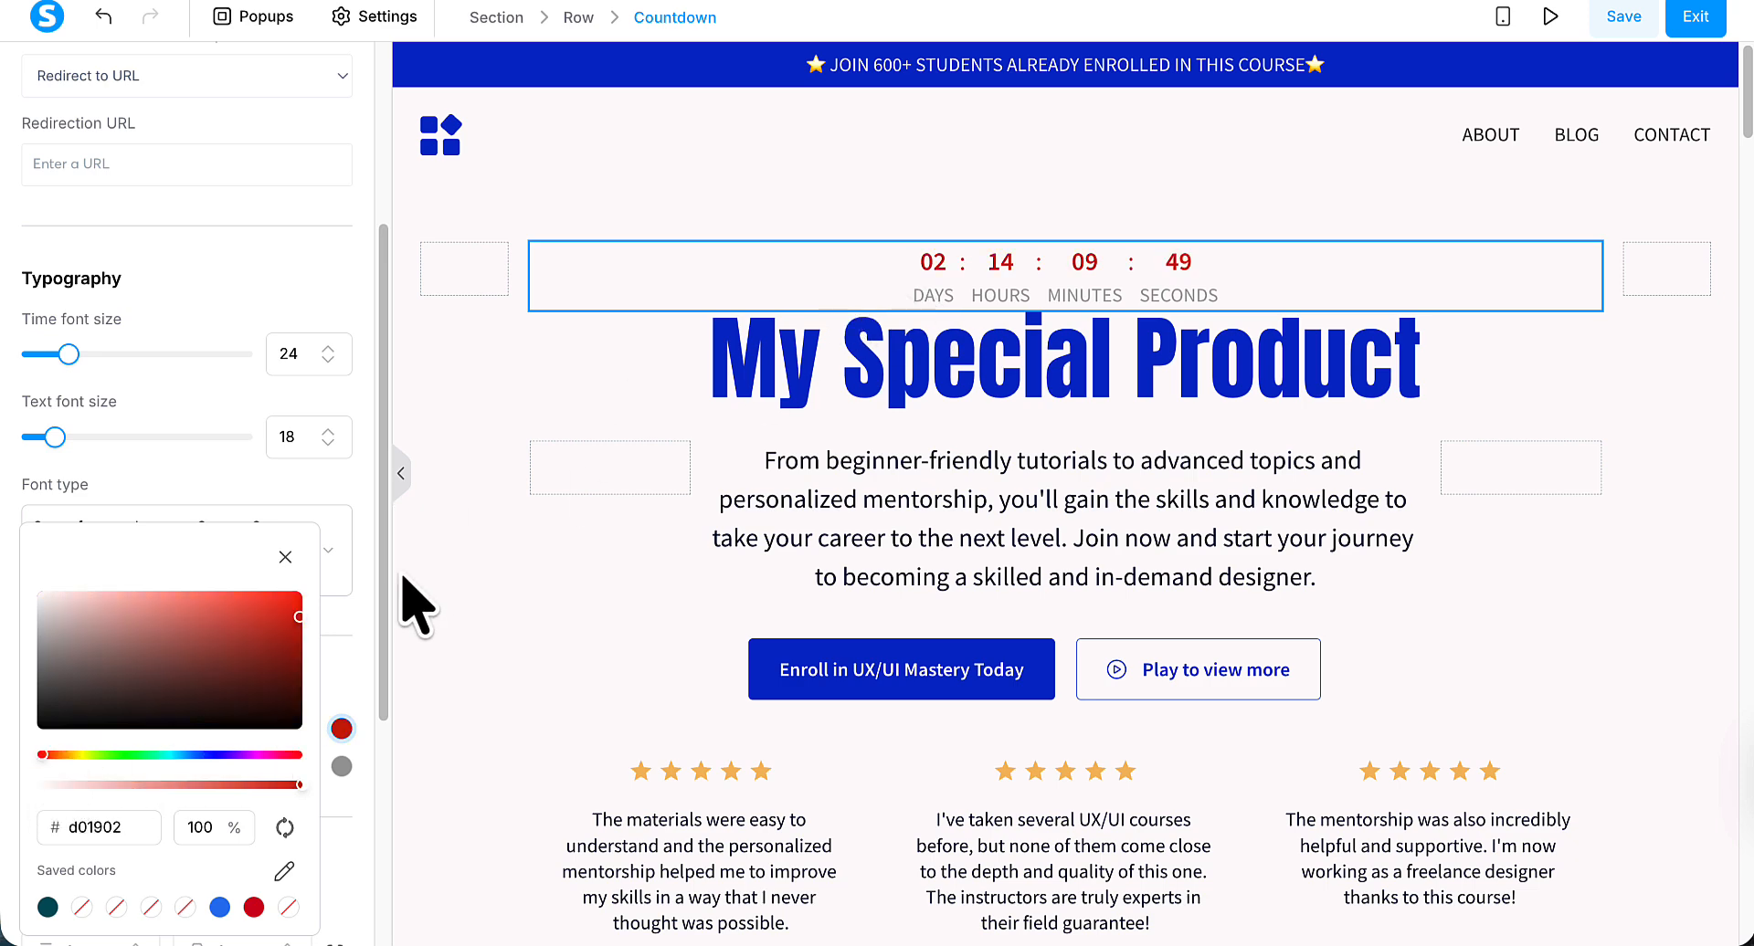
Try near-black 220909 for the countdown's label color, and set it to teal green.
click(345, 787)
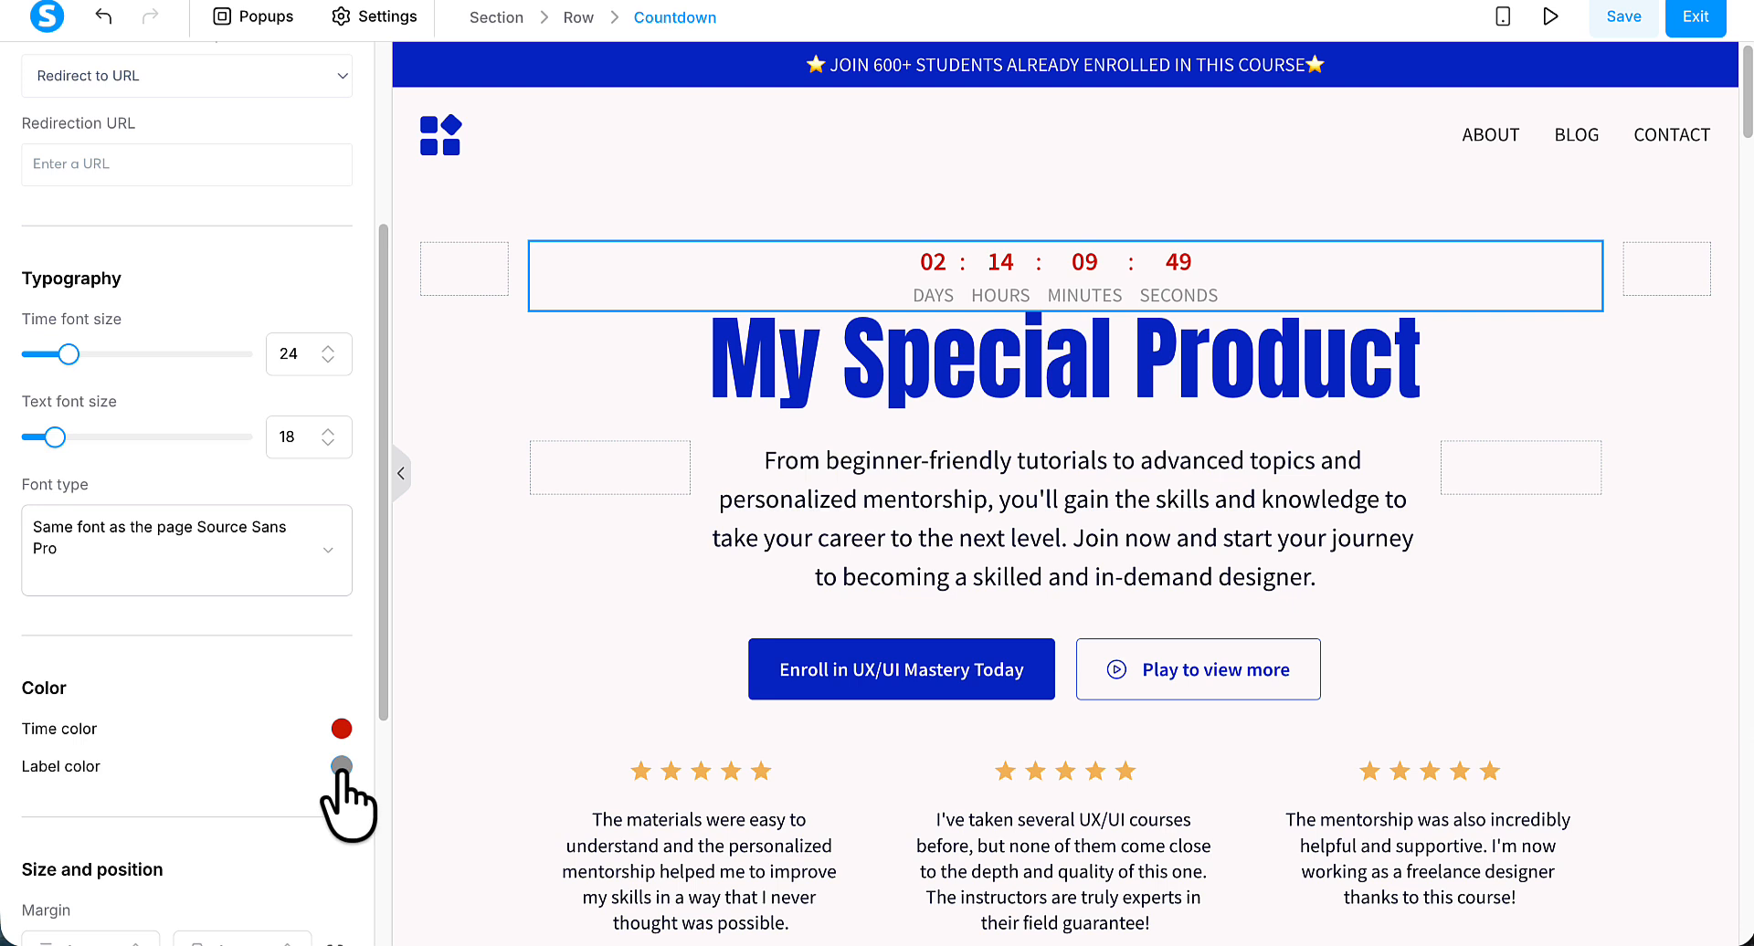
click(341, 768)
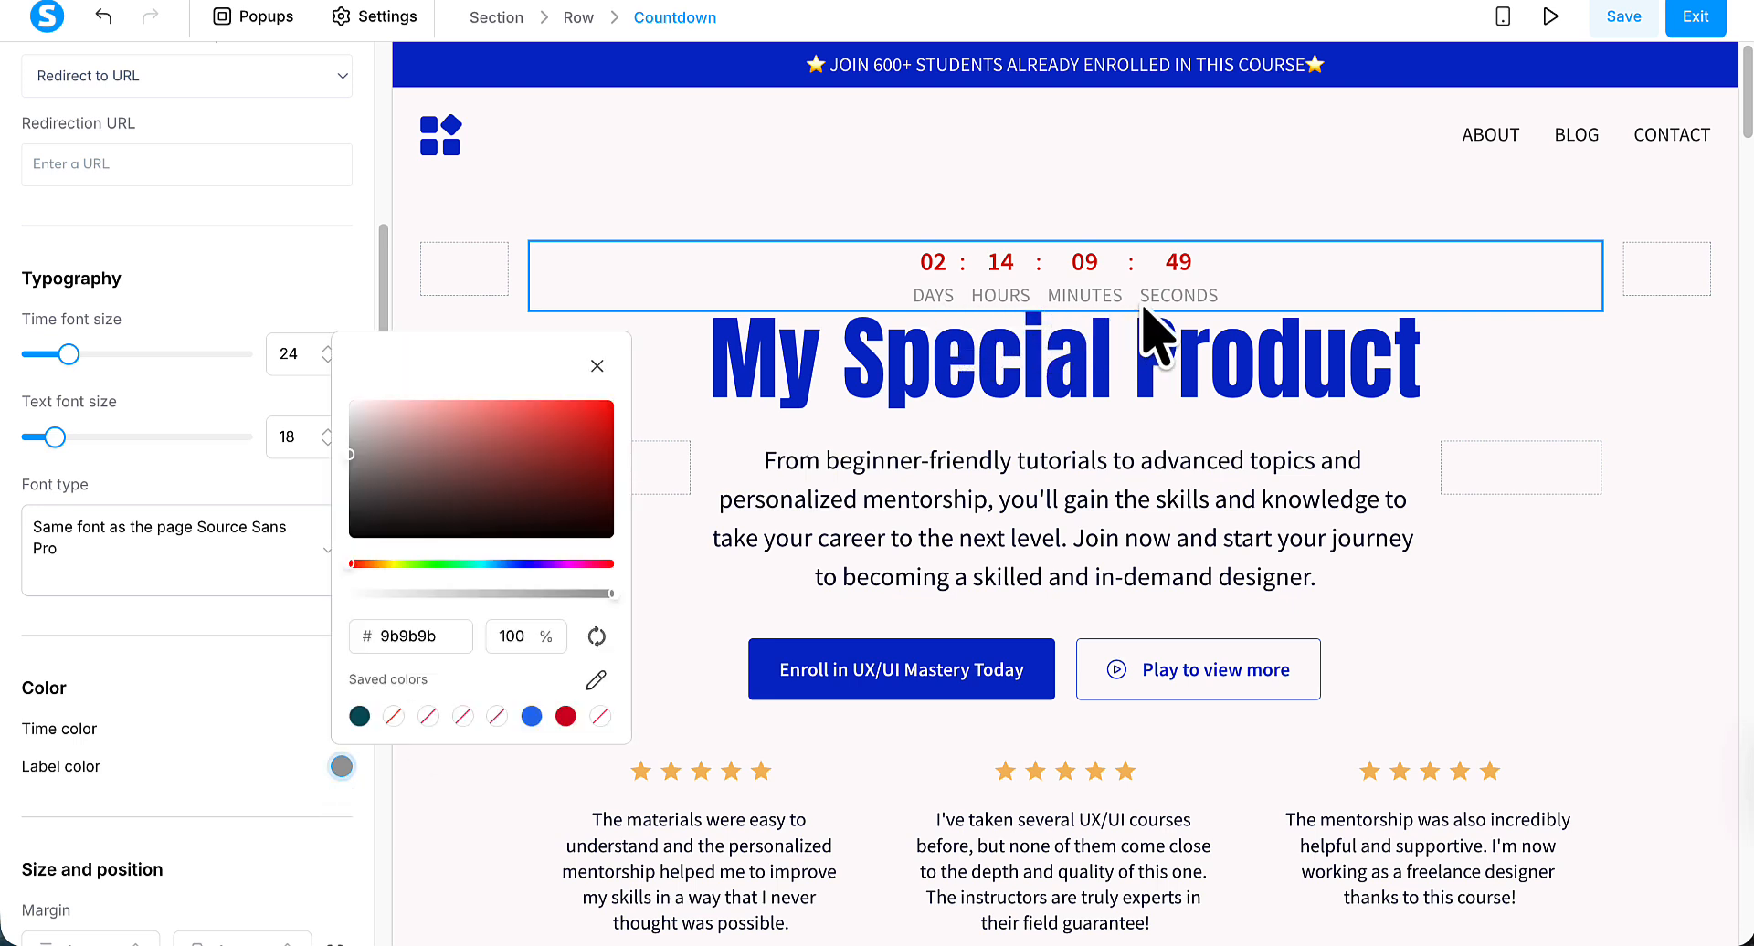
click(543, 519)
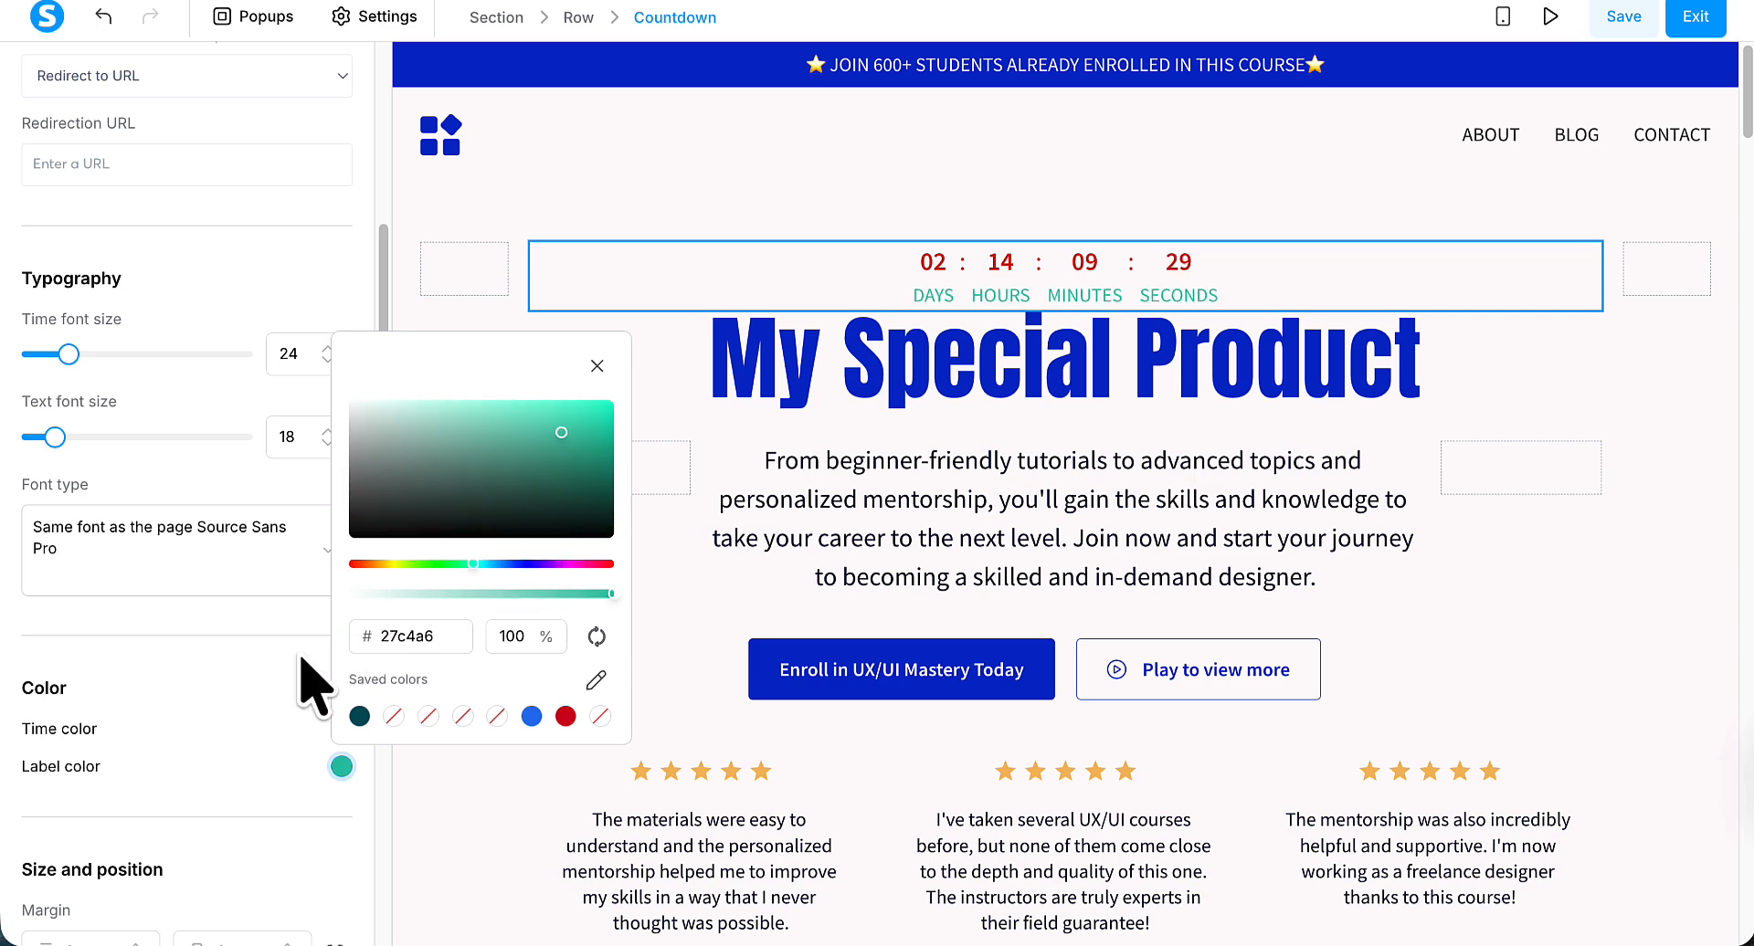
click(300, 656)
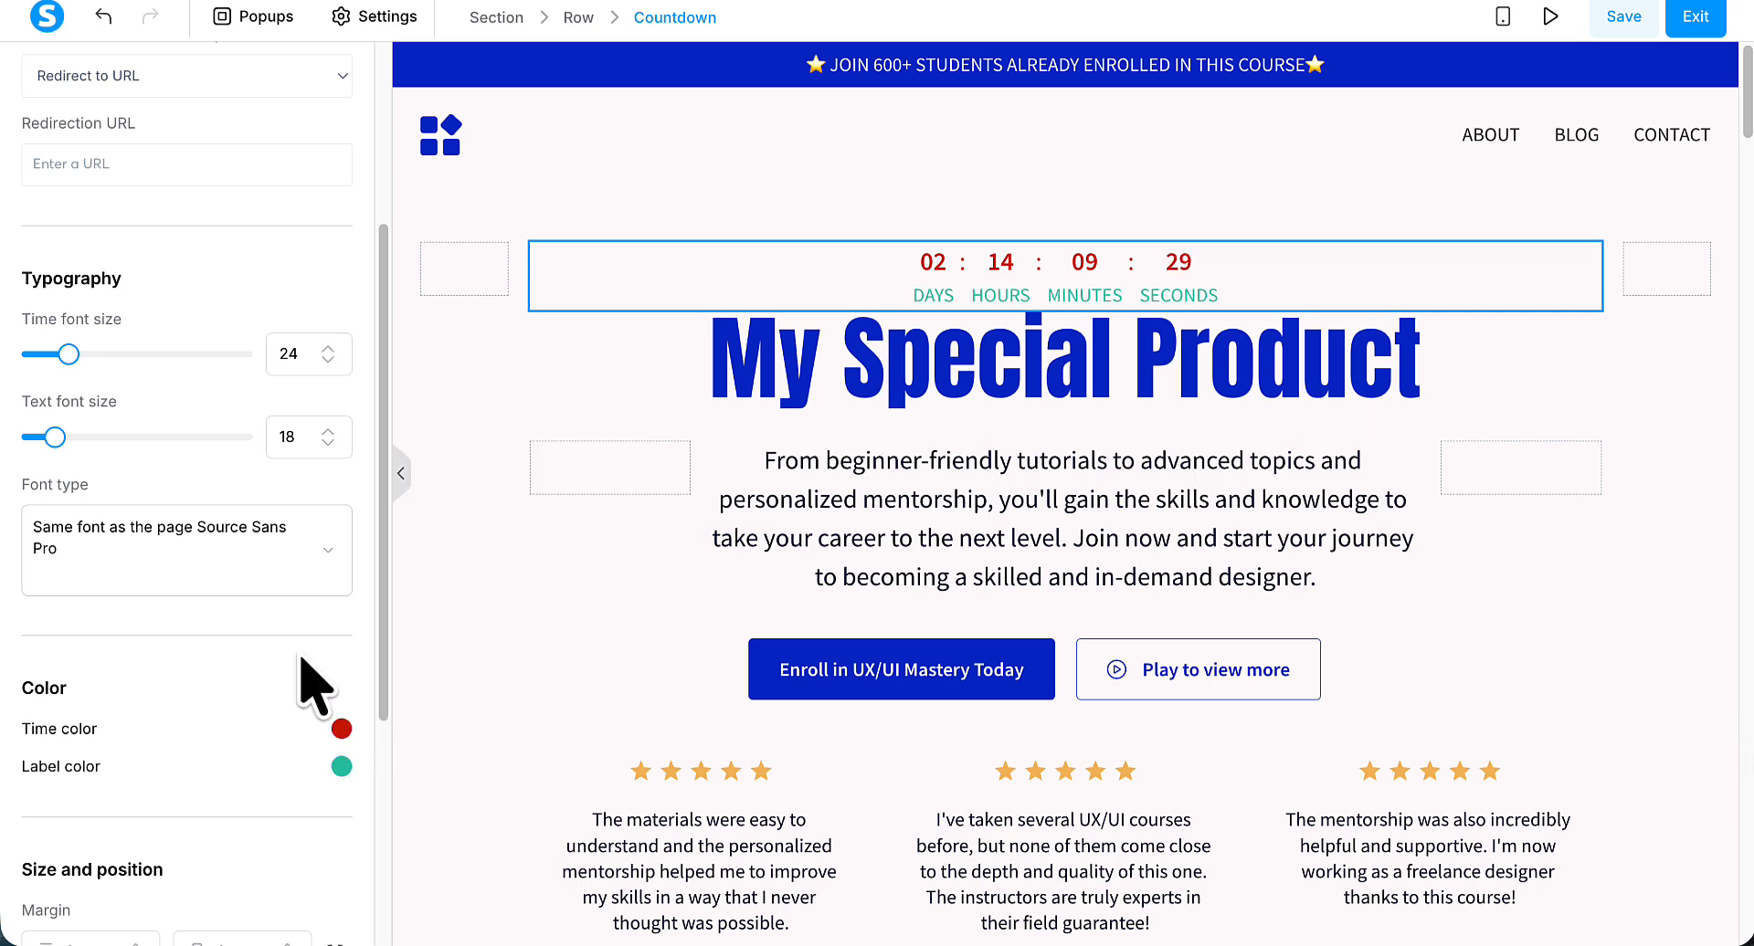
Set the countdown's time font size to 41 and its text font size to 24.
scroll(311, 686, down, 3)
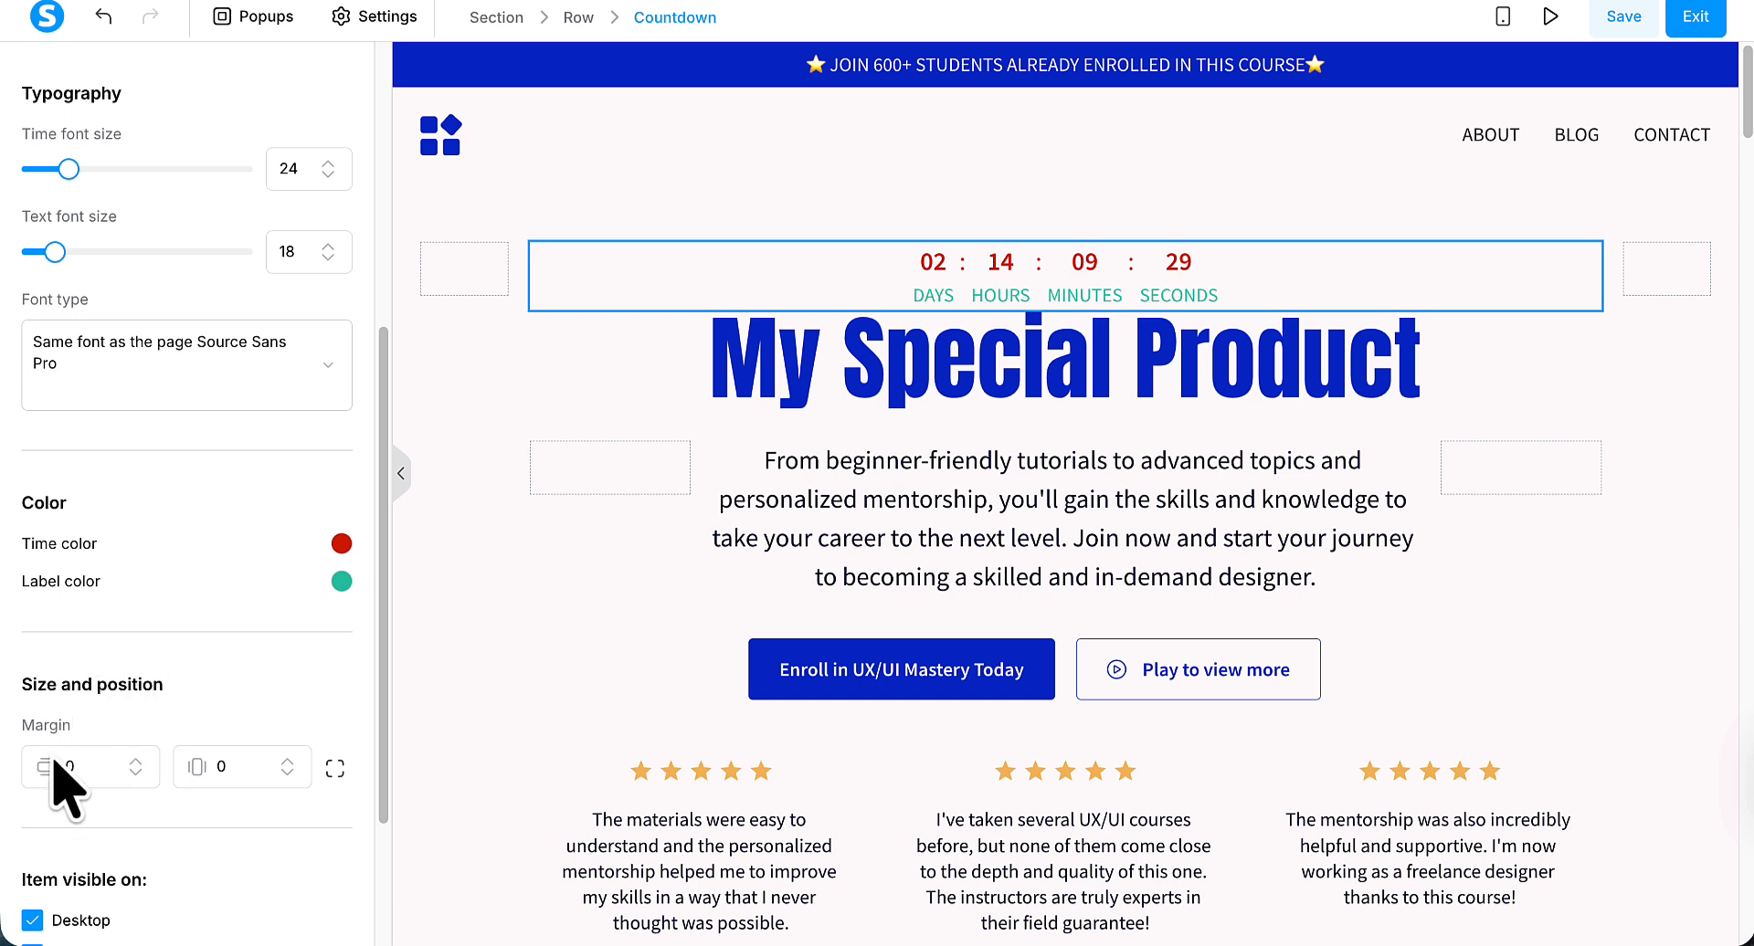
scroll(249, 722, down, 1)
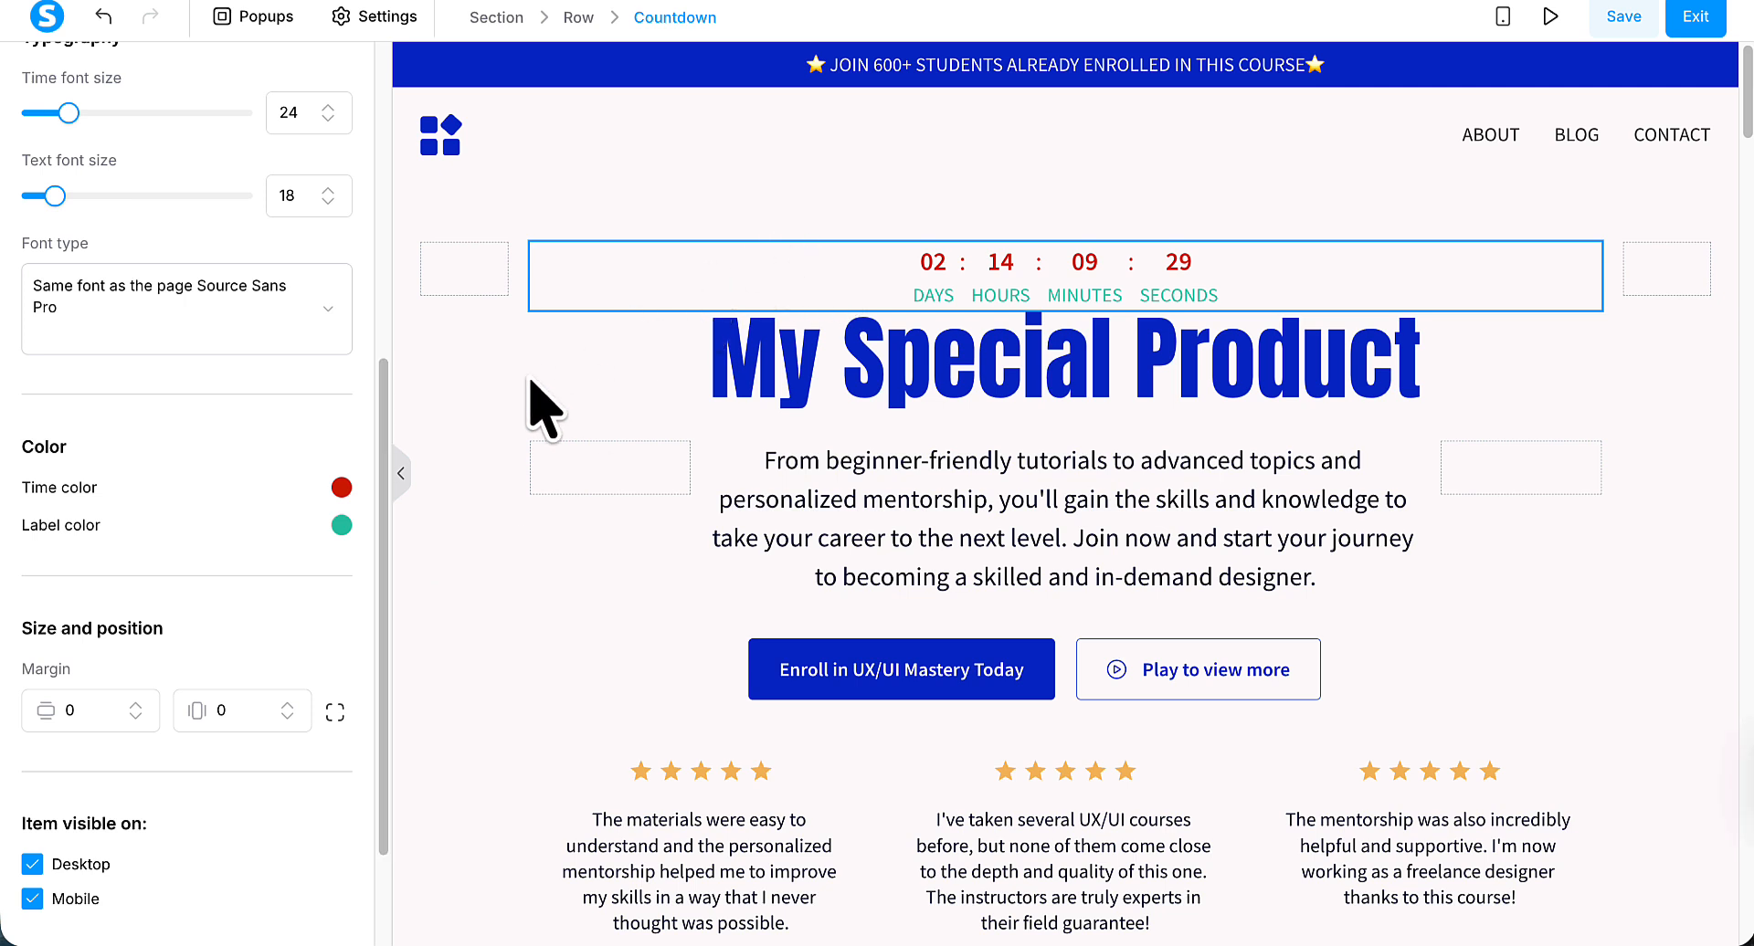
scroll(357, 297, up, 2)
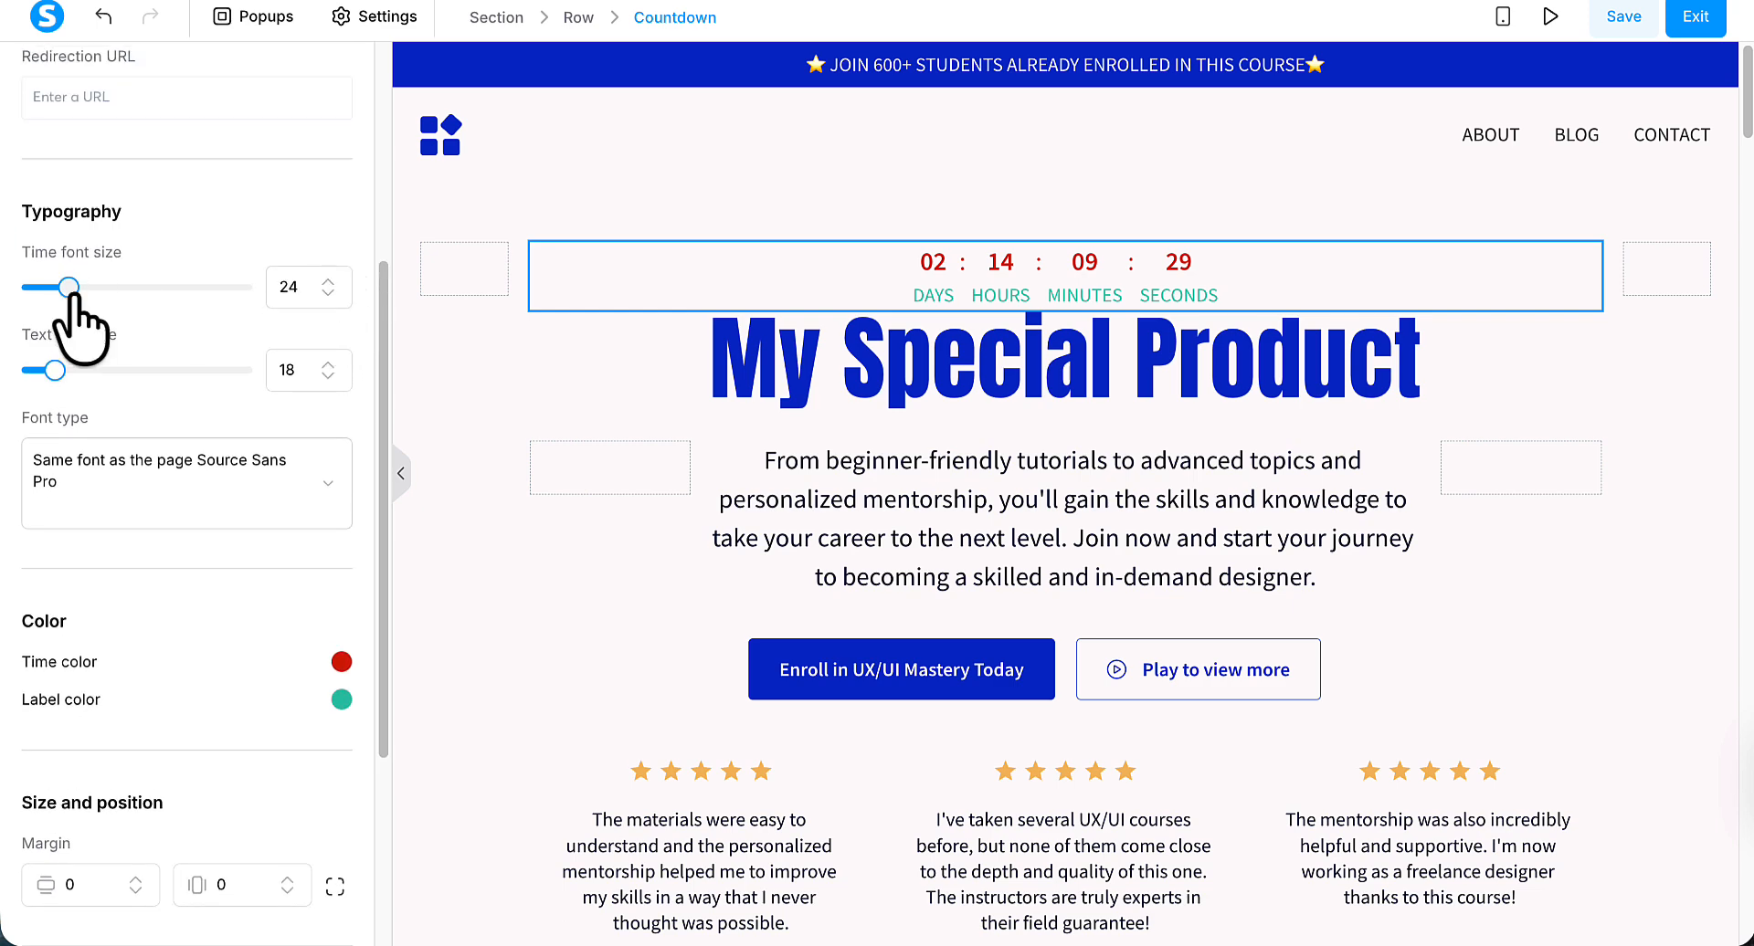
drag(70, 289, 107, 288)
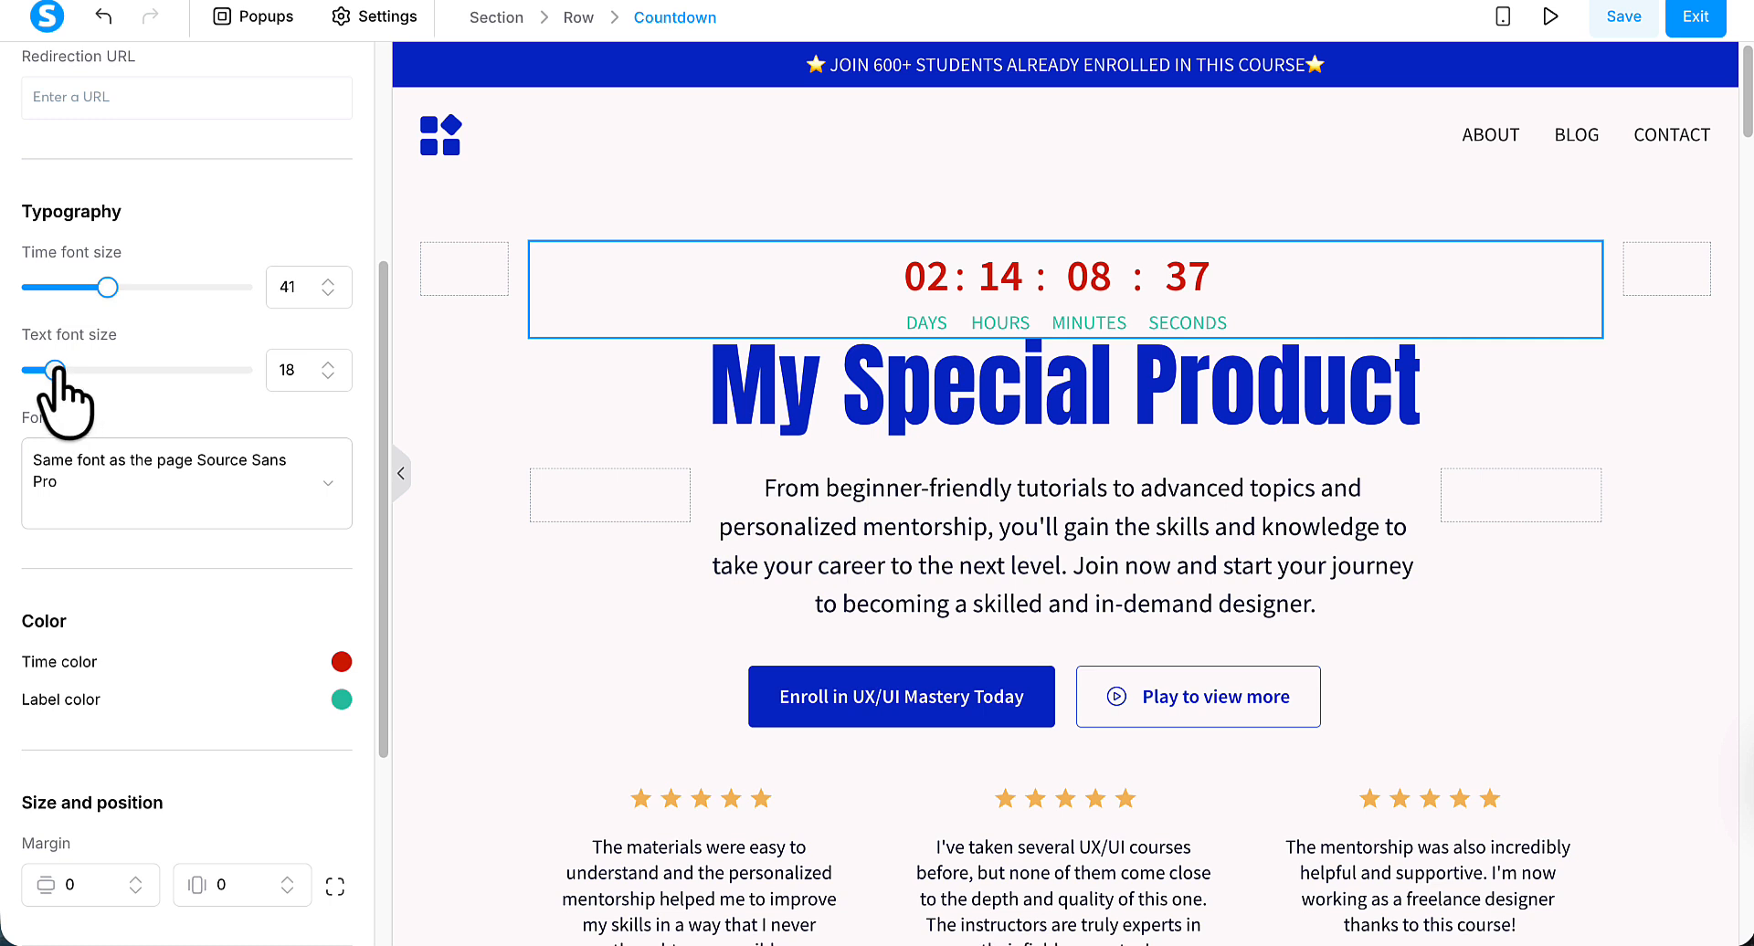
drag(55, 370, 68, 370)
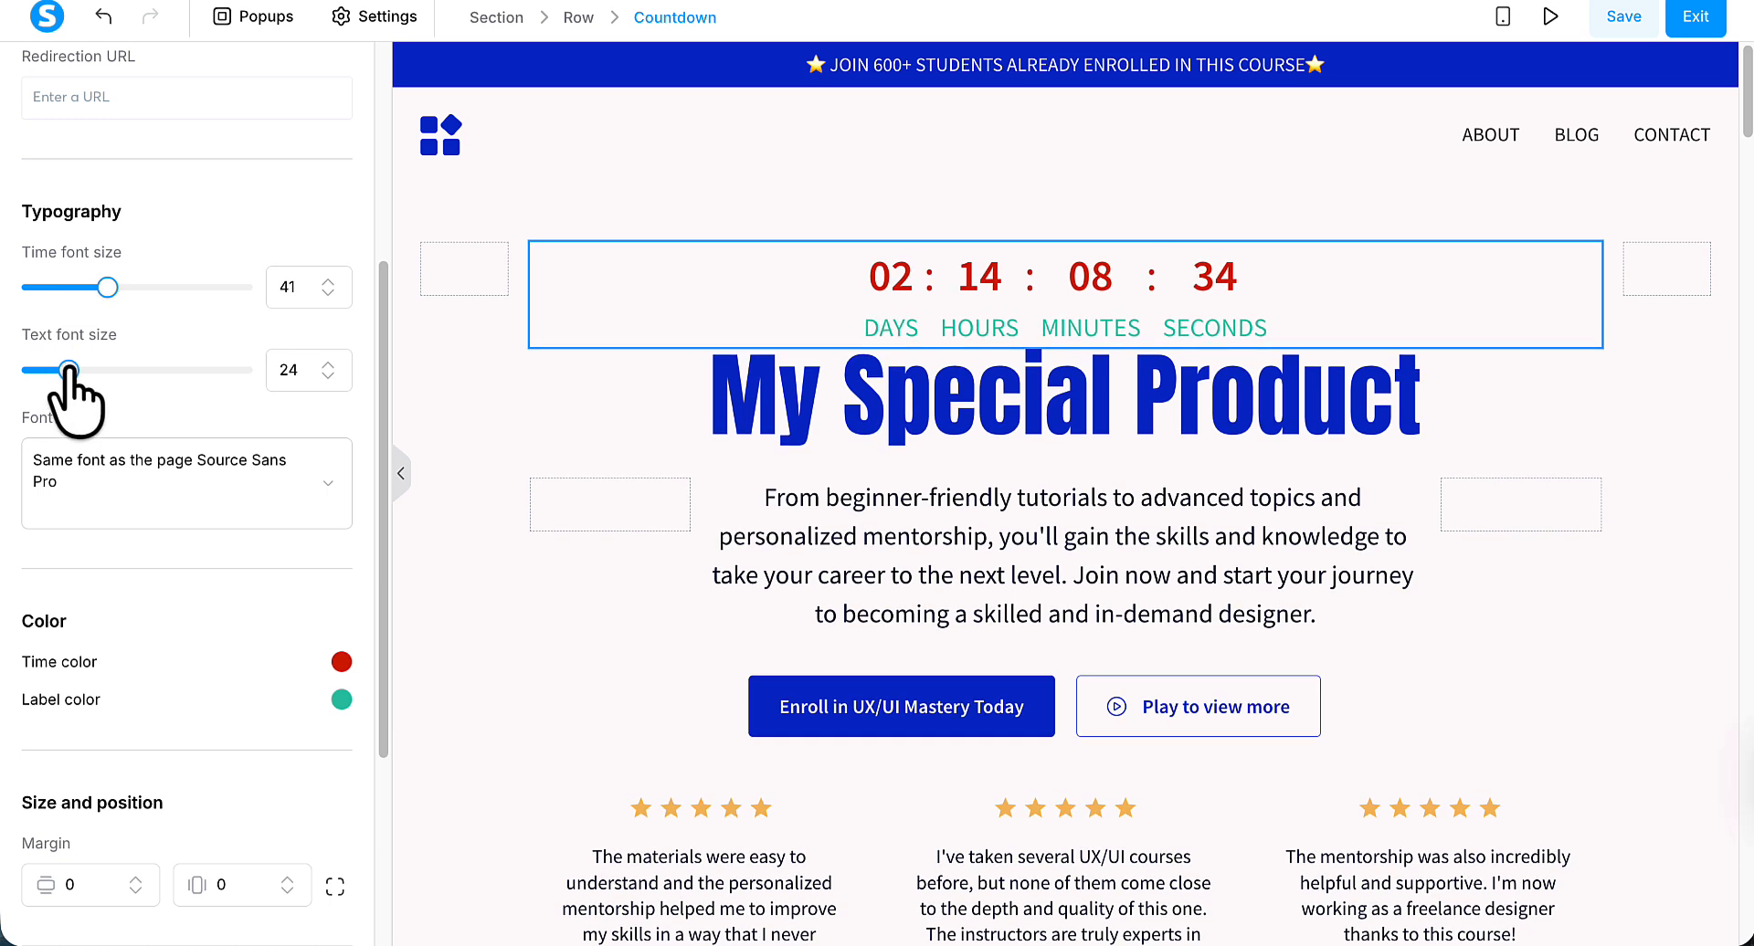
Switch the countdown's font type to Google Fonts and choose Poppins.
scroll(117, 407, down, 2)
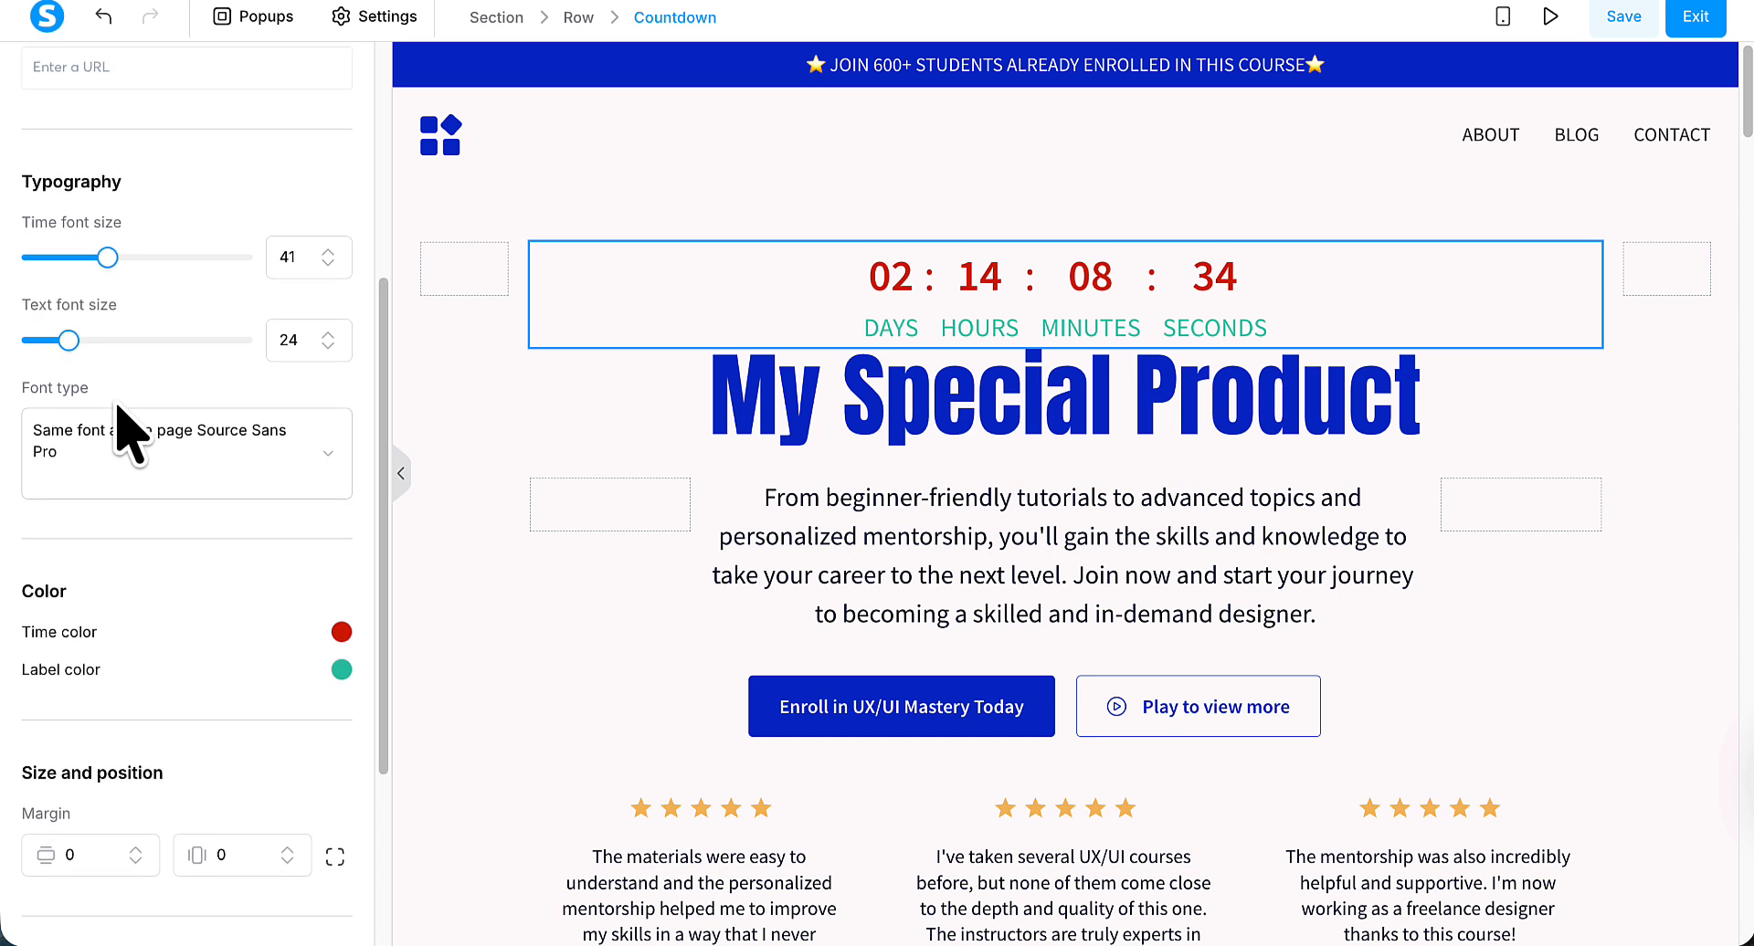
click(324, 418)
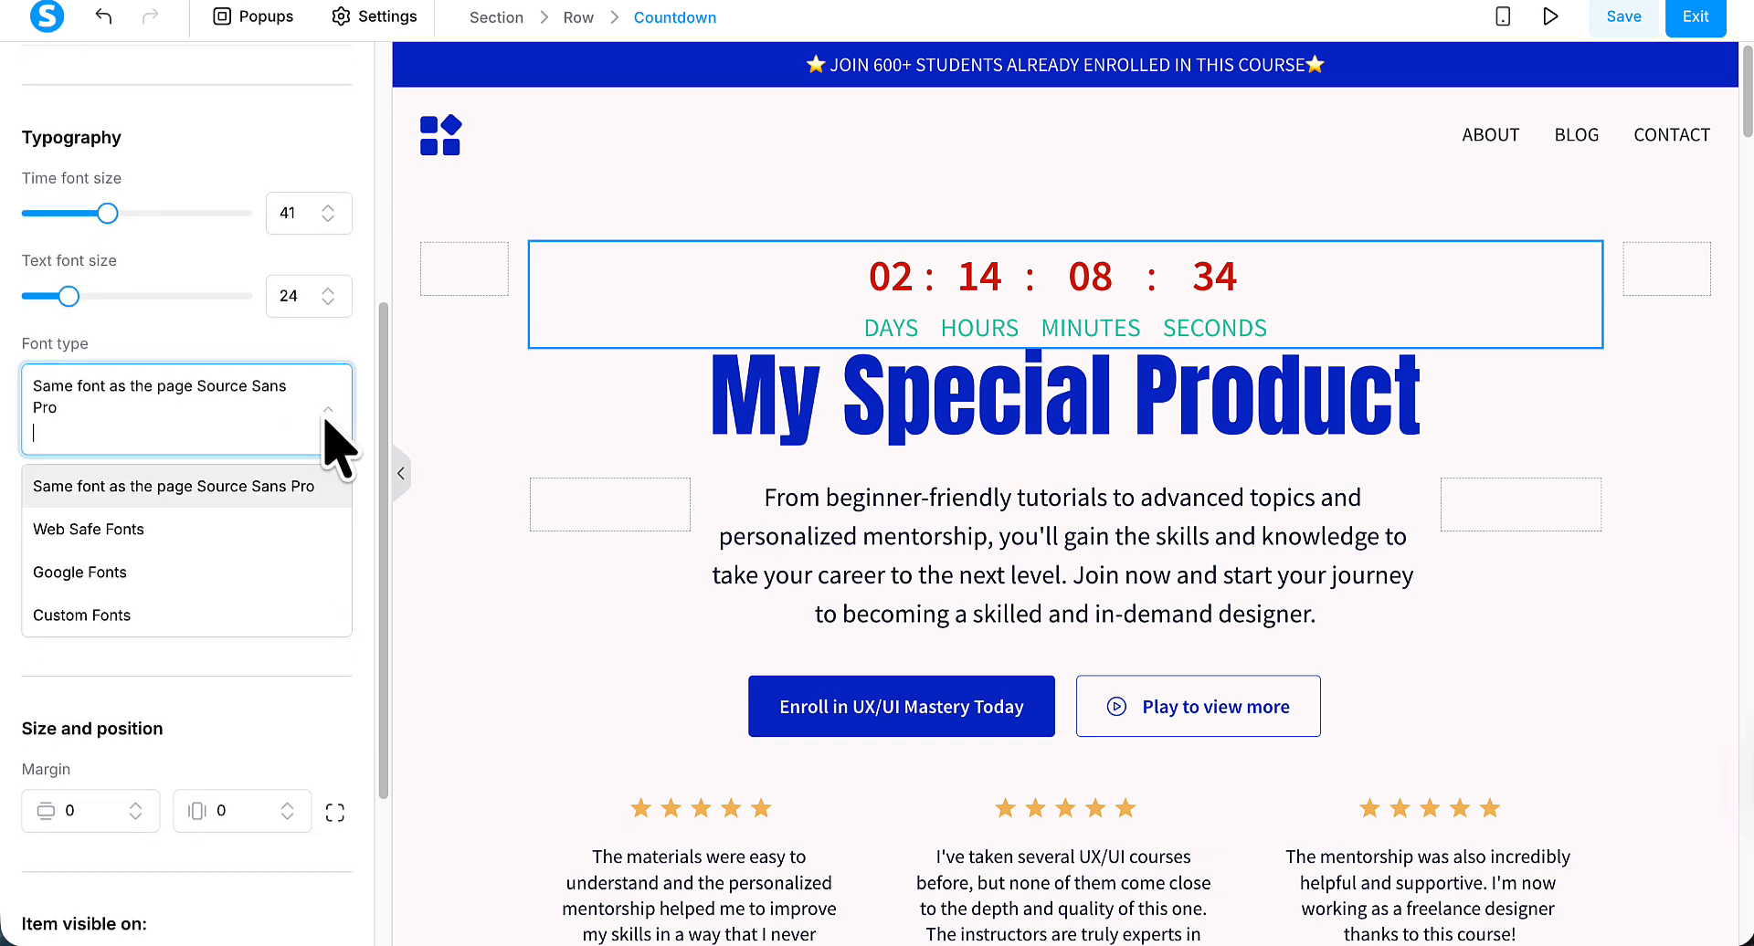
click(99, 571)
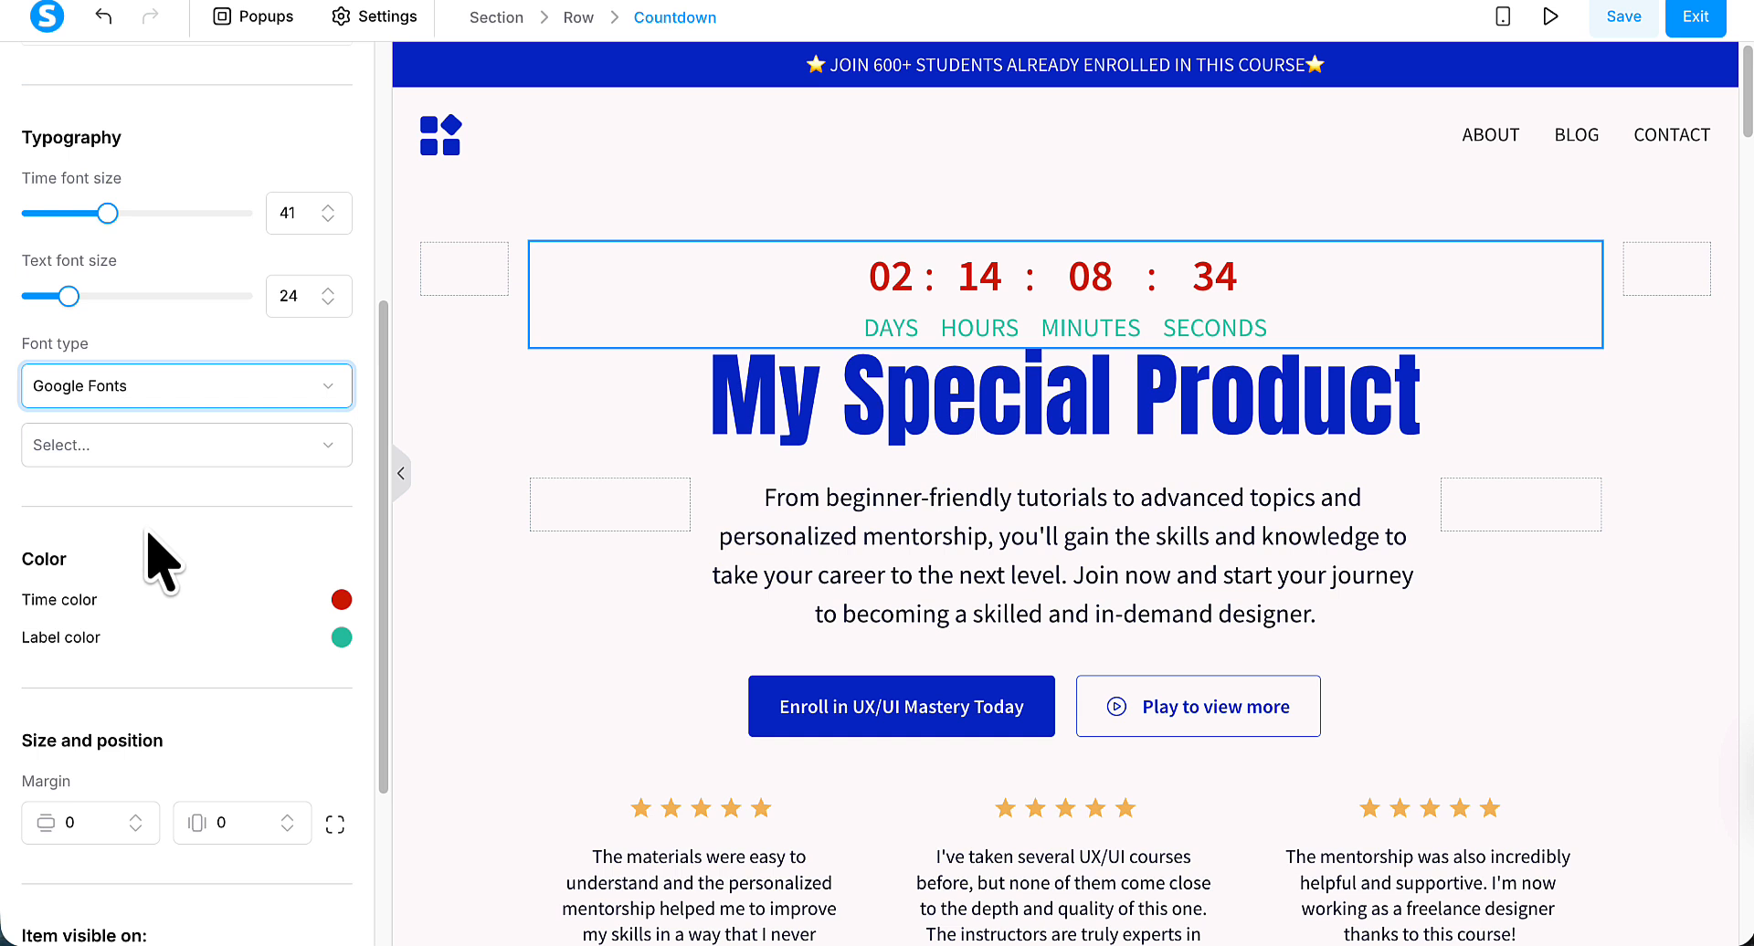
click(184, 459)
scroll(177, 529, down, 2)
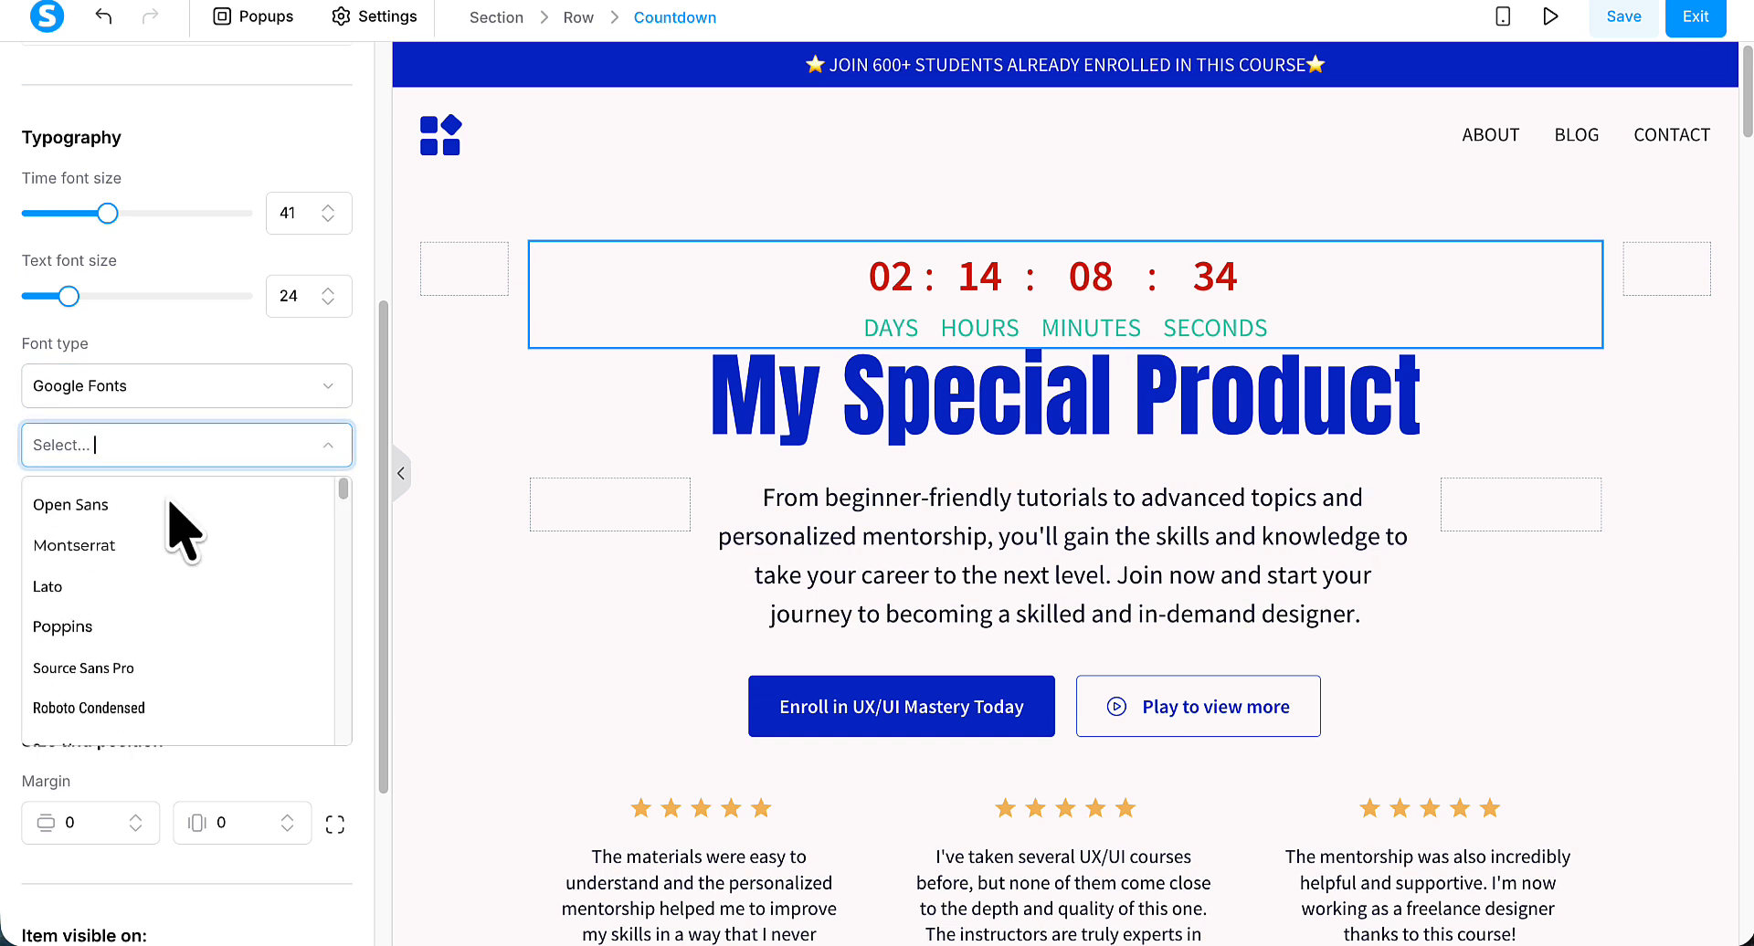
scroll(171, 504, down, 2)
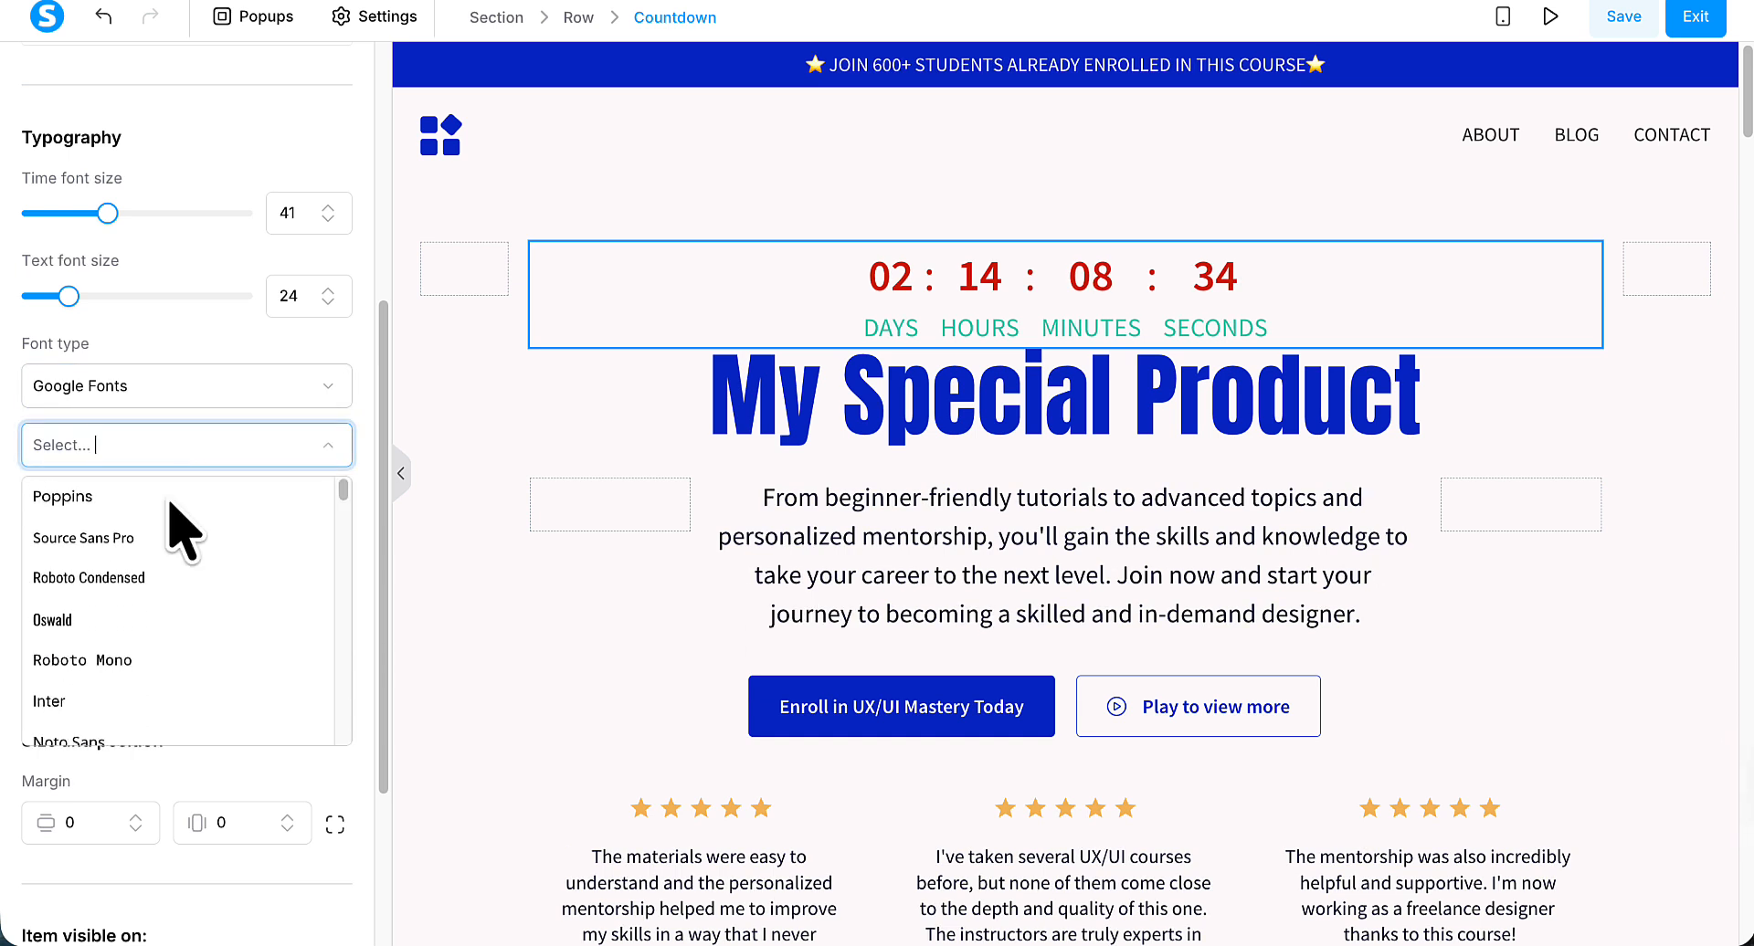
click(171, 504)
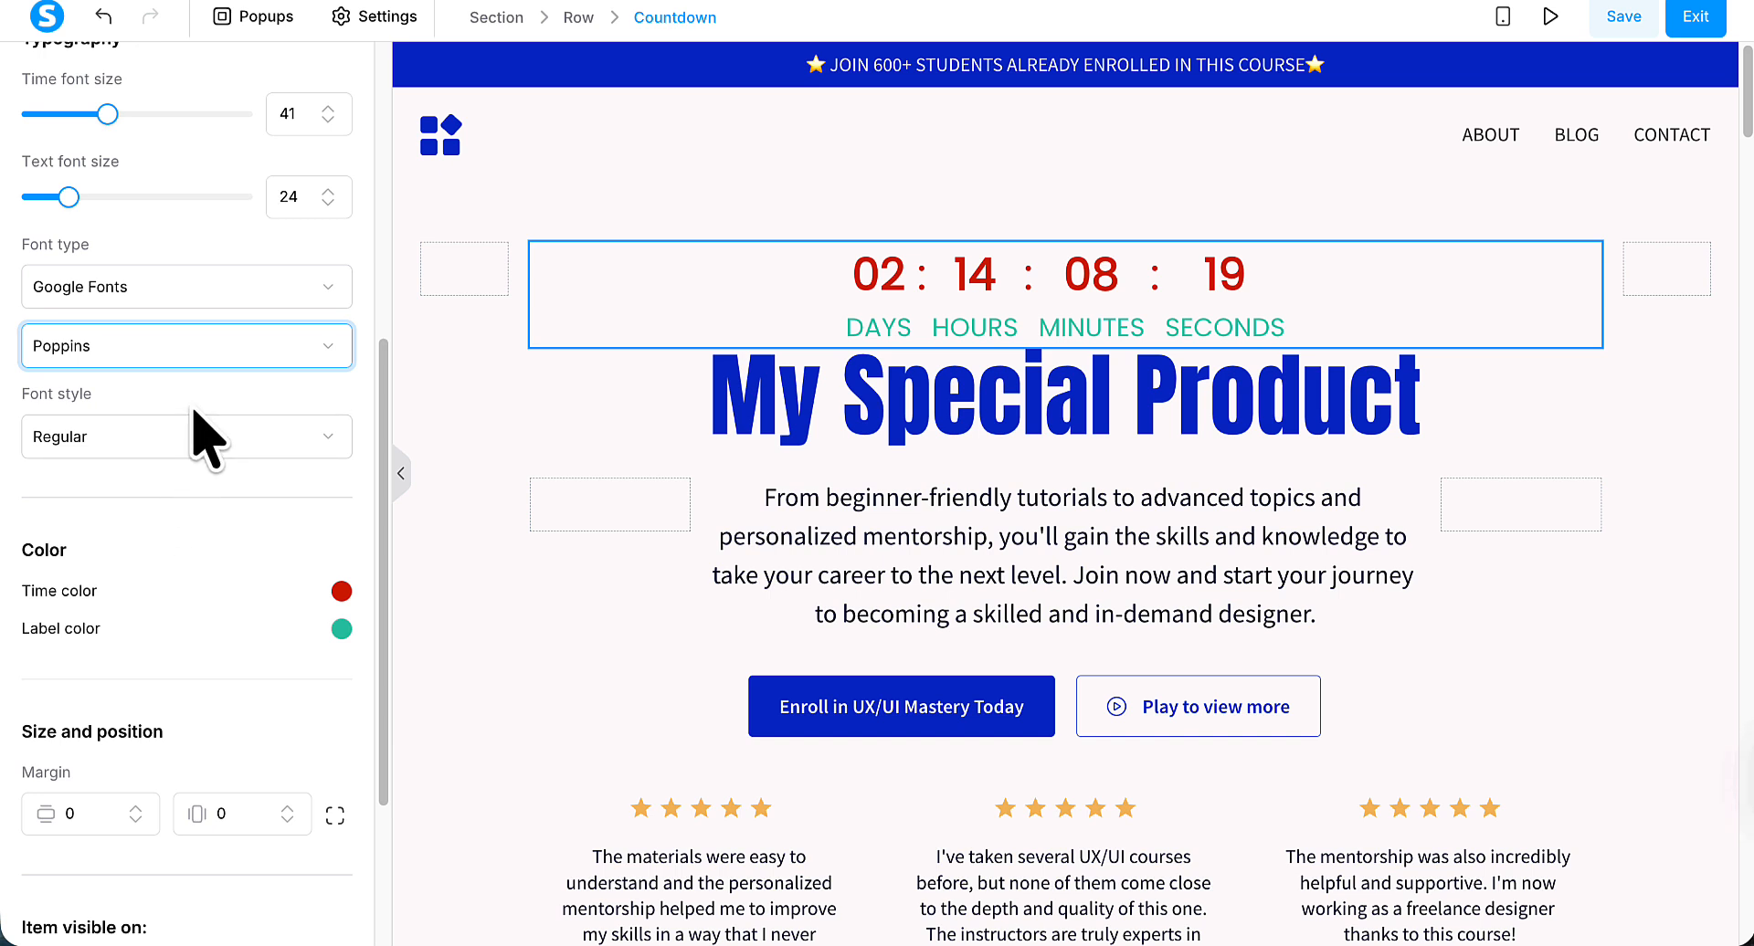
Set the countdown's Poppins font style to Bold 700.
click(195, 443)
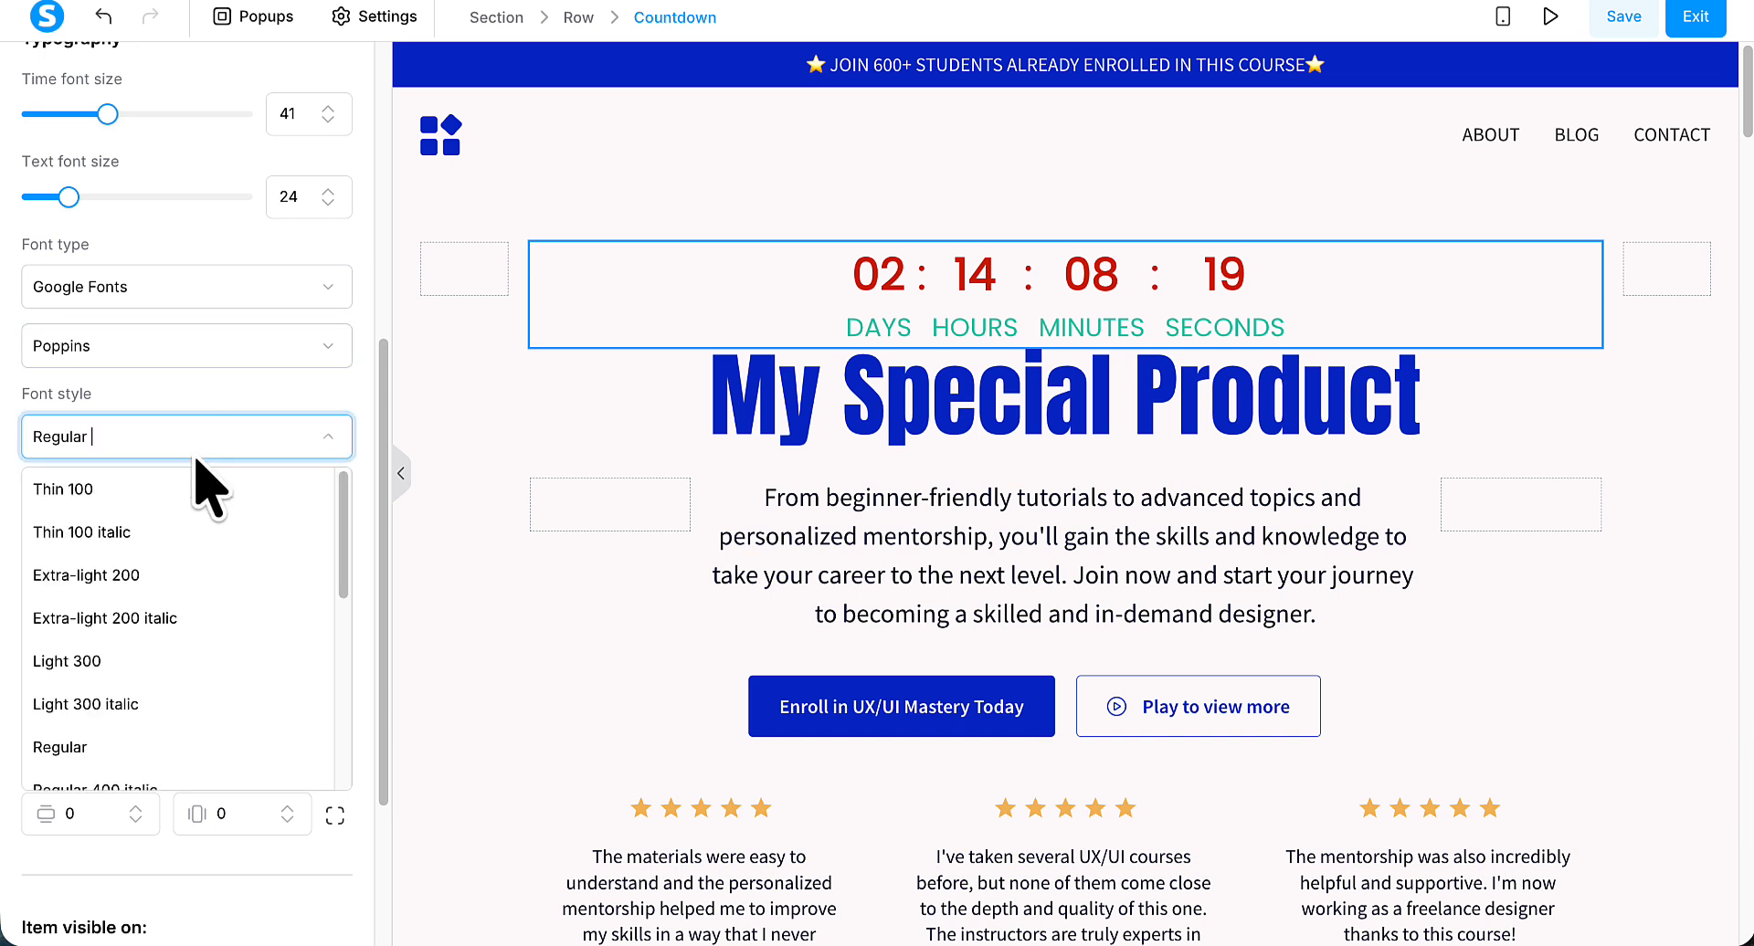
scroll(142, 629, down, 3)
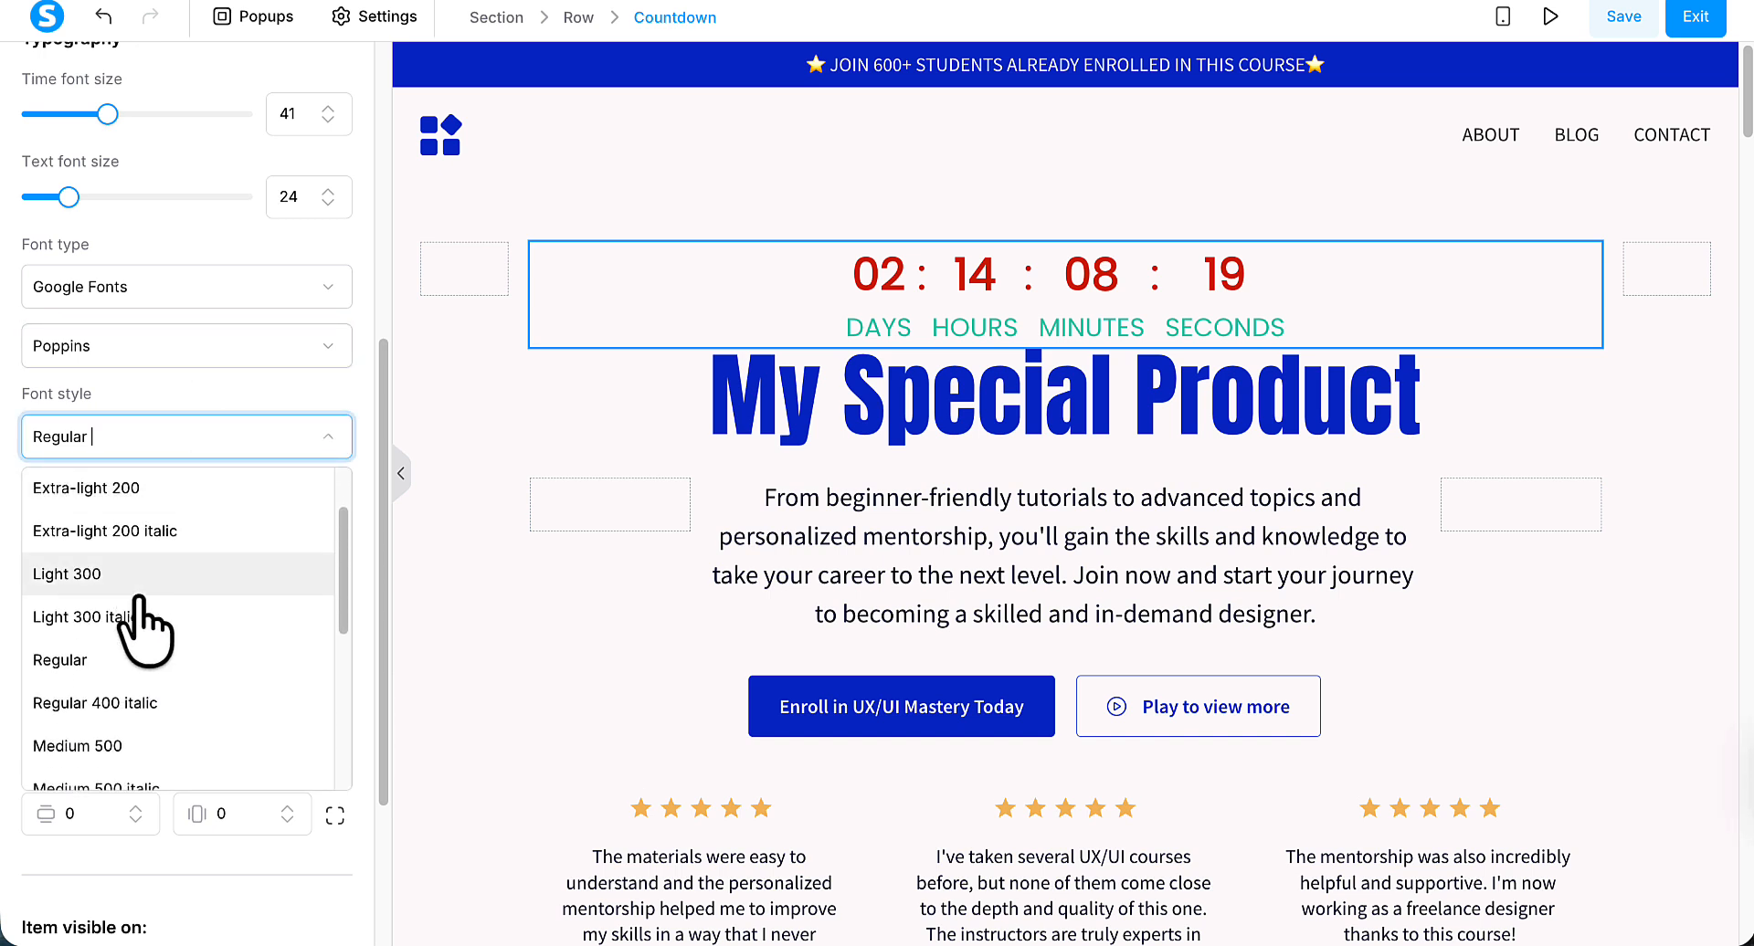
scroll(141, 628, down, 4)
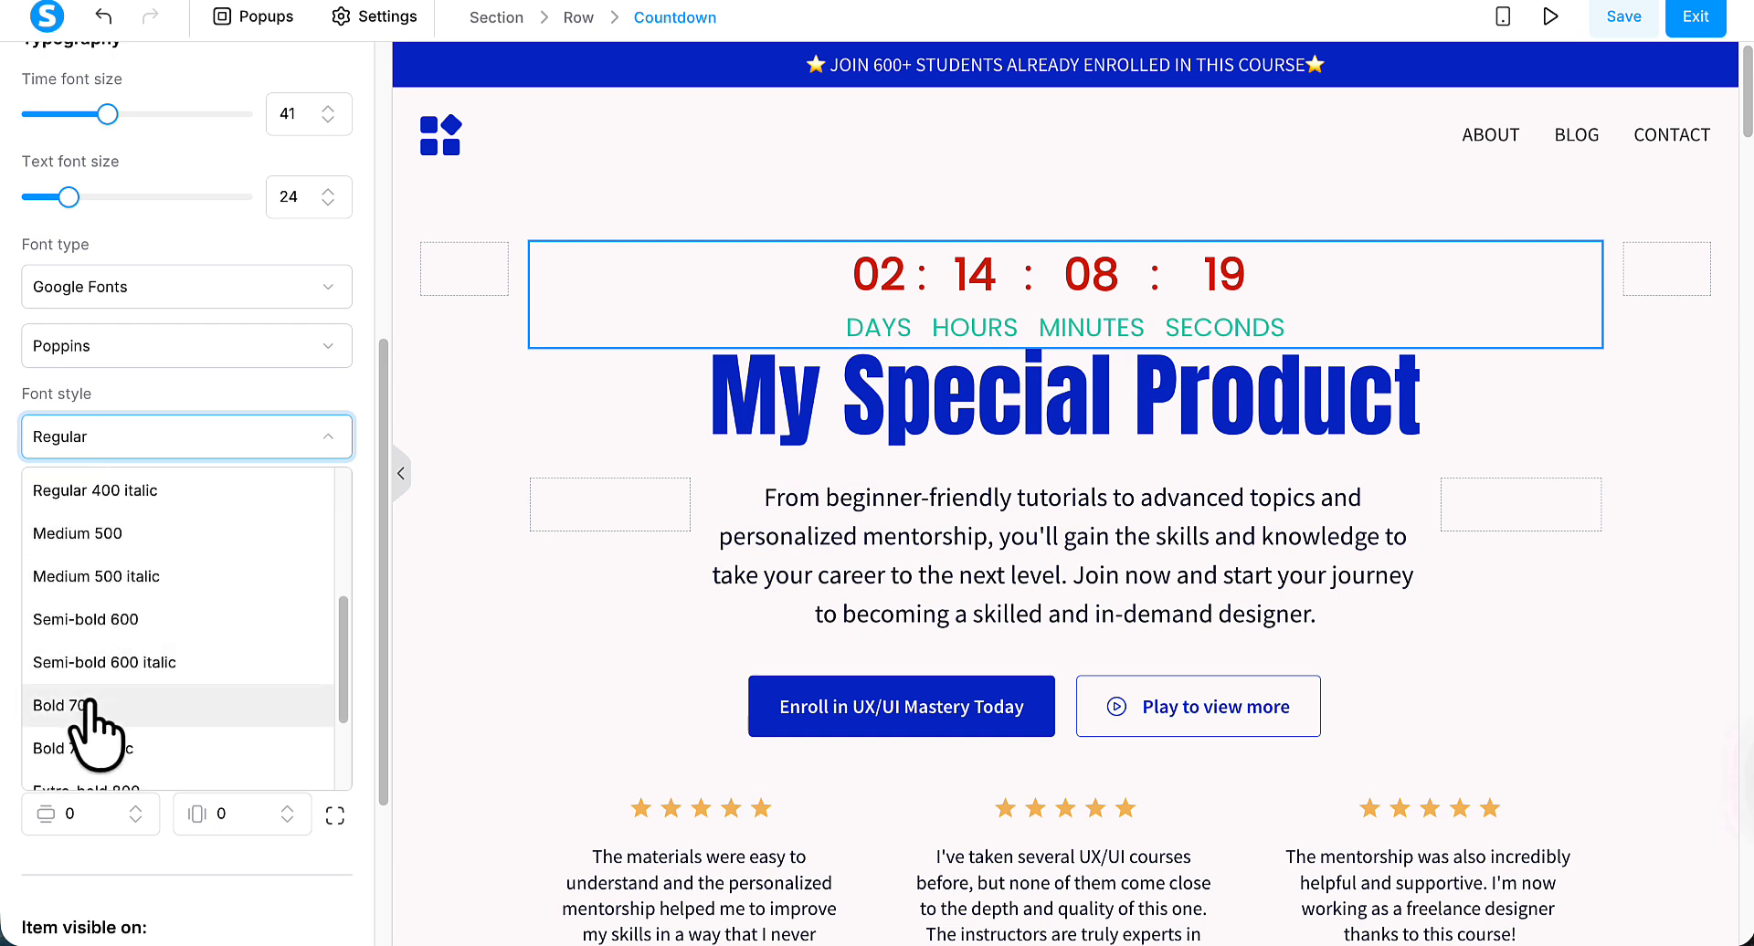
click(88, 708)
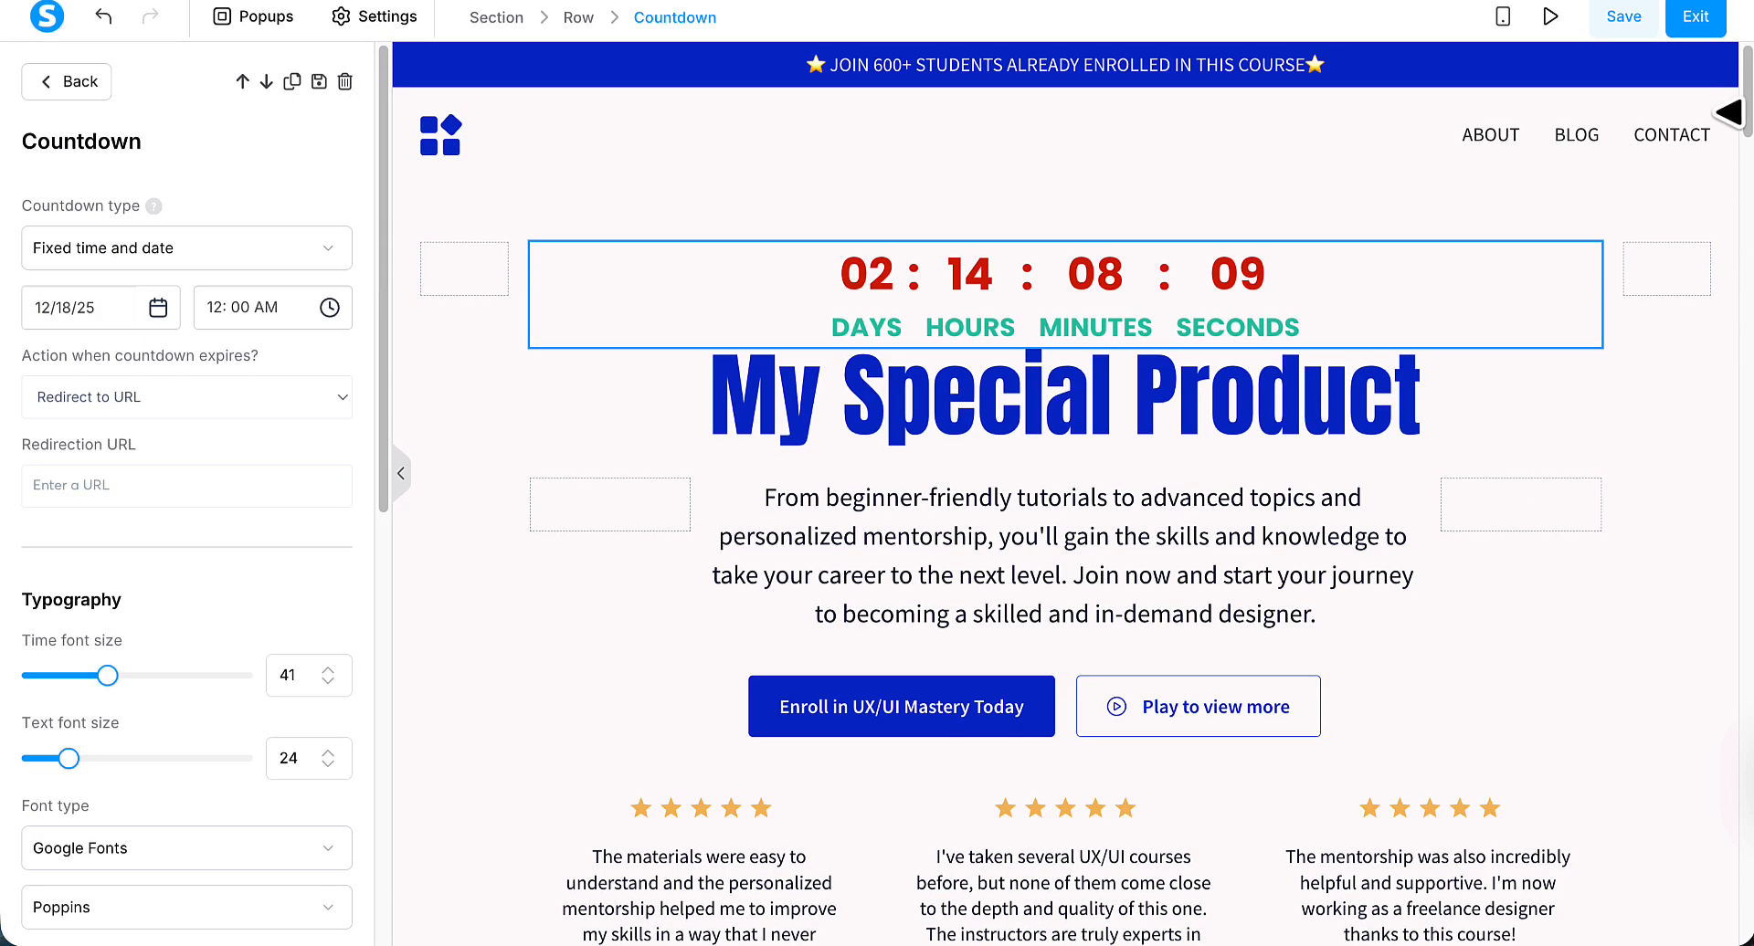
Look over the sales page down to the product pricing section and open the page preview.
drag(1727, 106, 1730, 498)
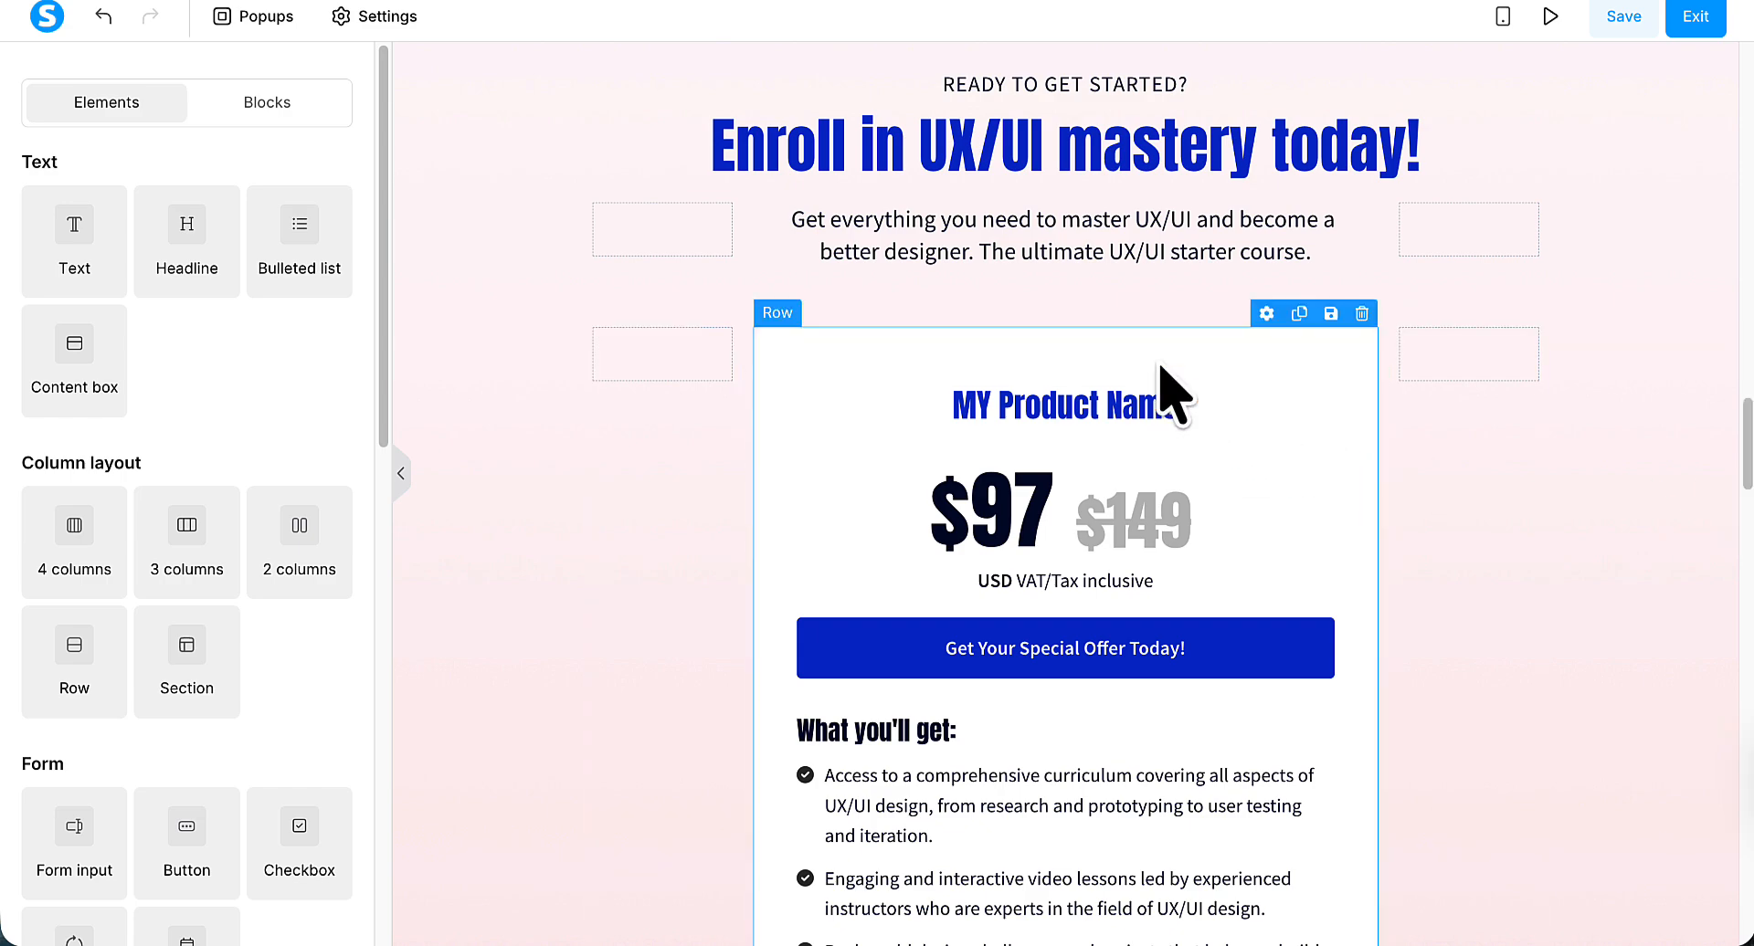
drag(1747, 457, 1750, 91)
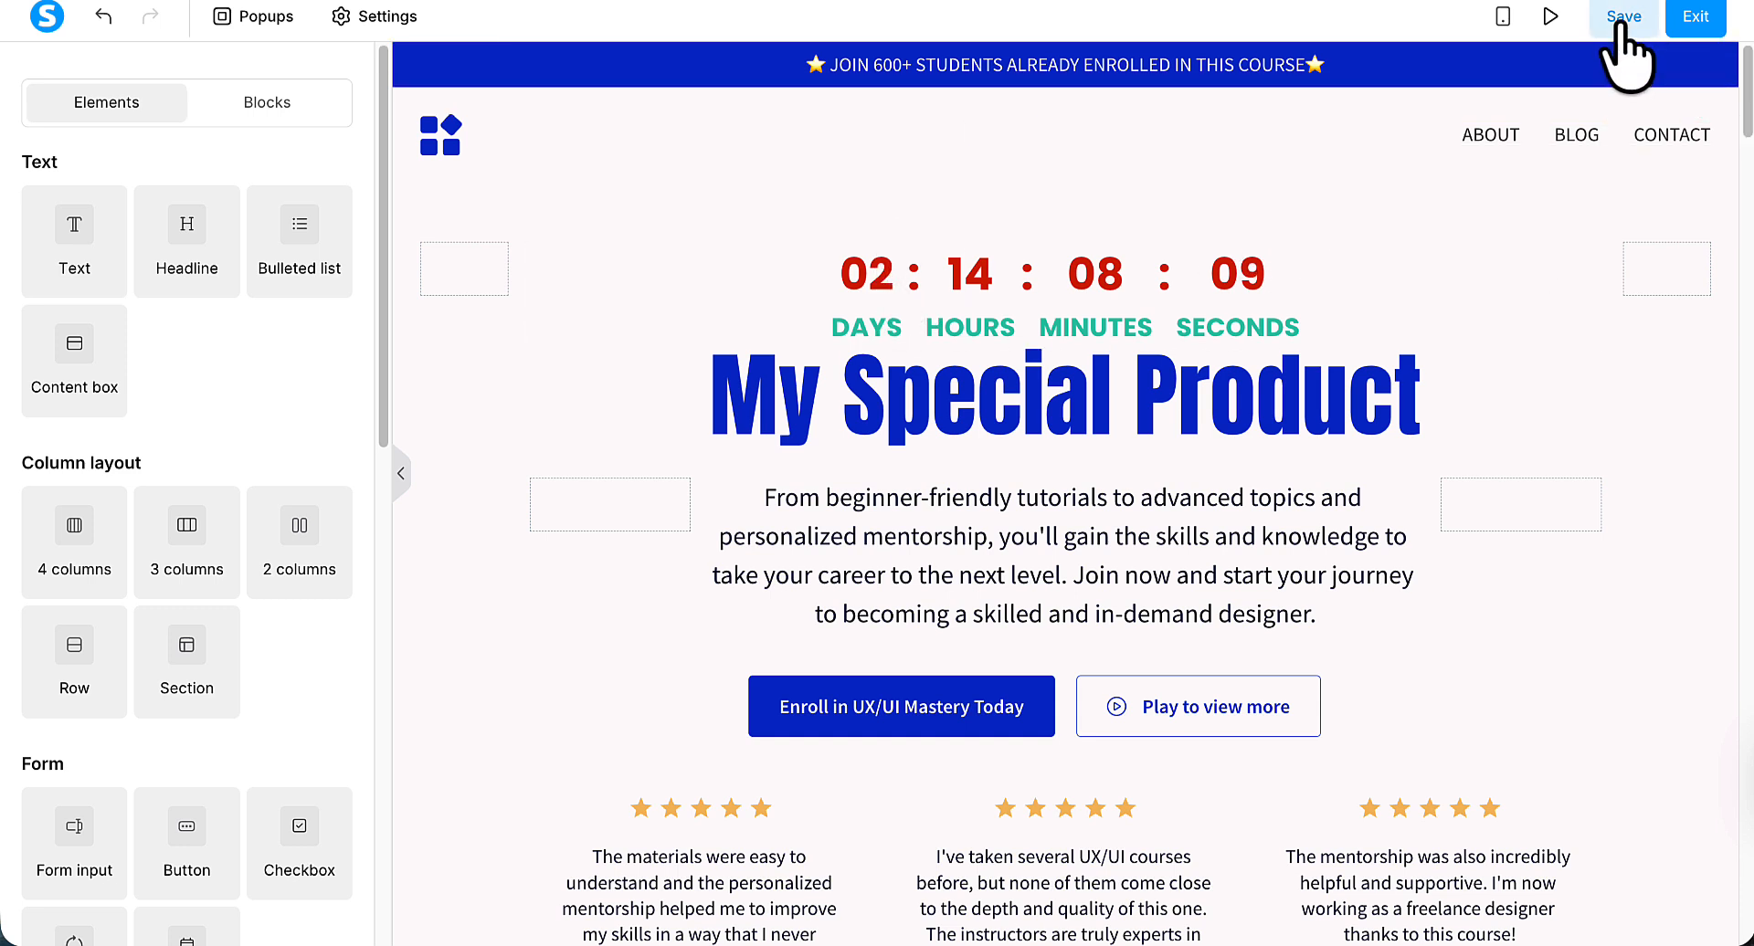
click(1426, 184)
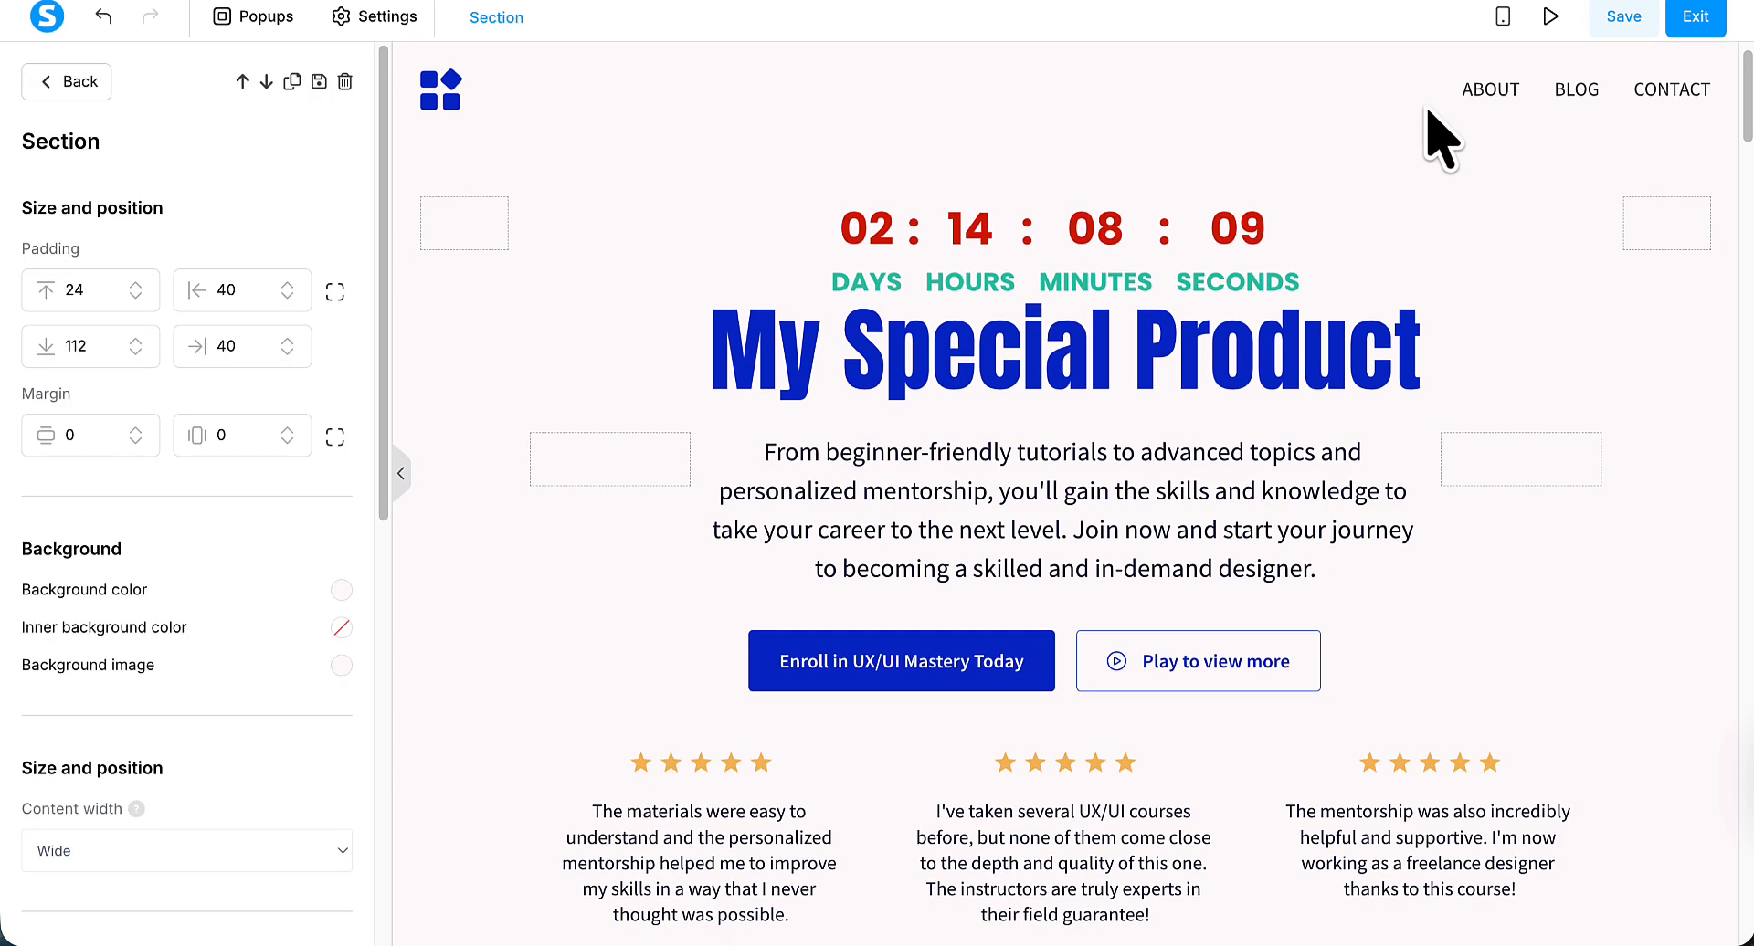
click(1551, 19)
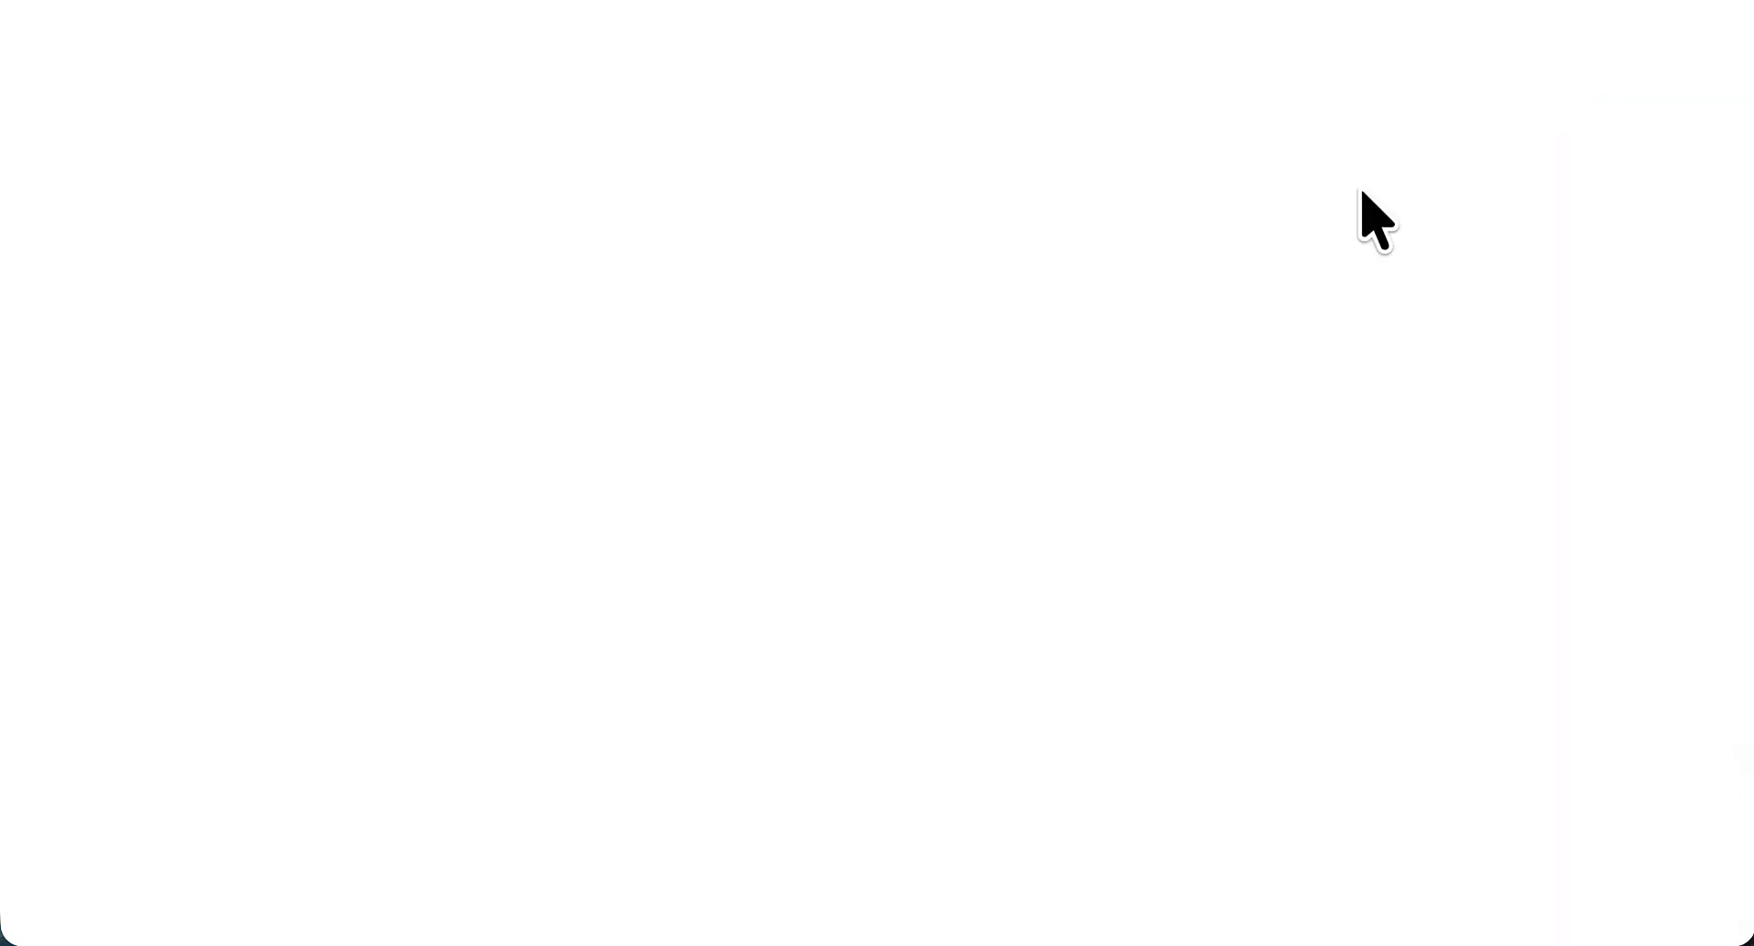